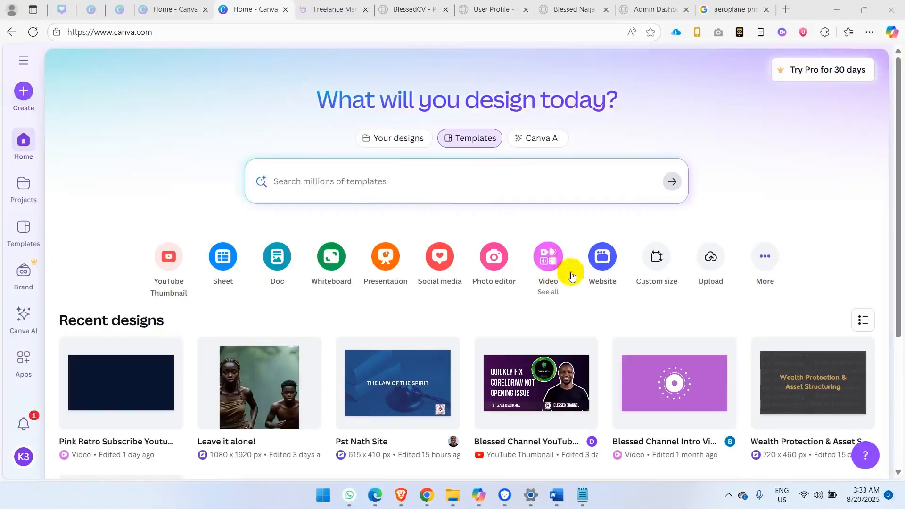
- Create a new blank landscape video design at 1920 × 1080 px
left_click(550, 265)
left_click(549, 265)
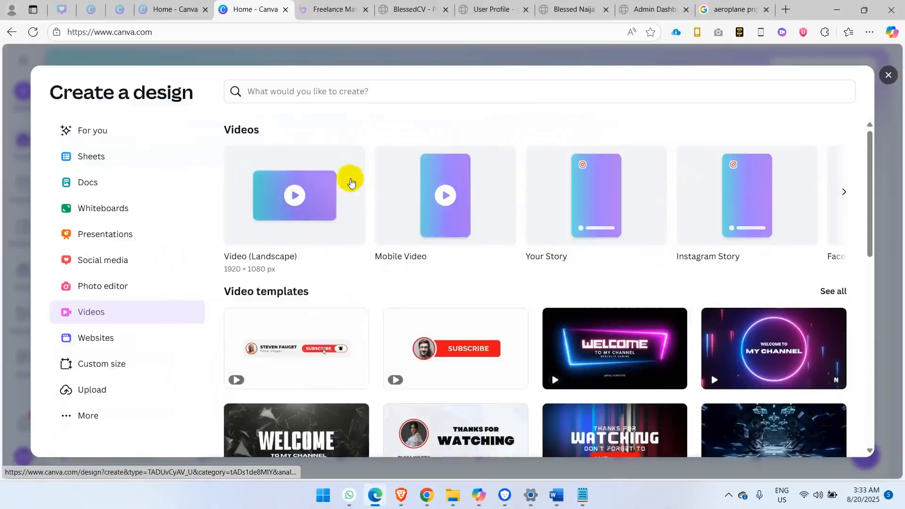
left_click(304, 225)
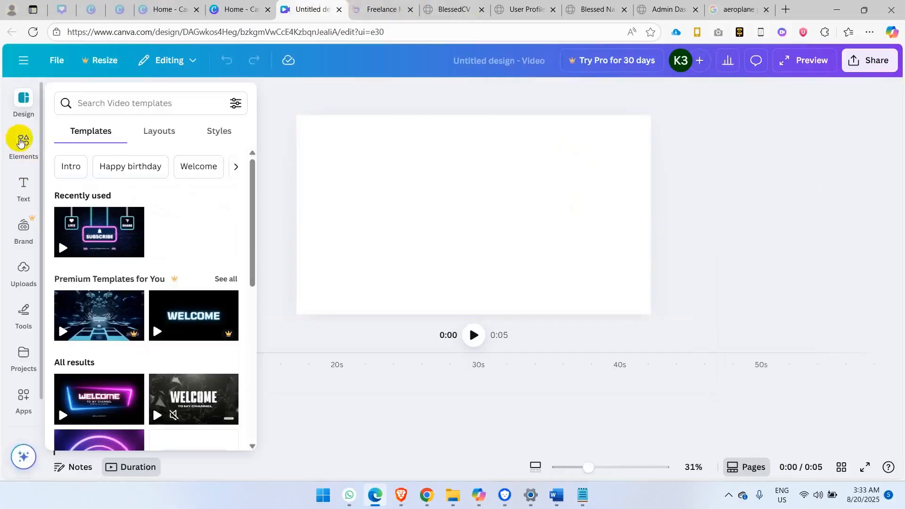
- Search the elements library for "new york" and limit the results to photos
left_click(20, 142)
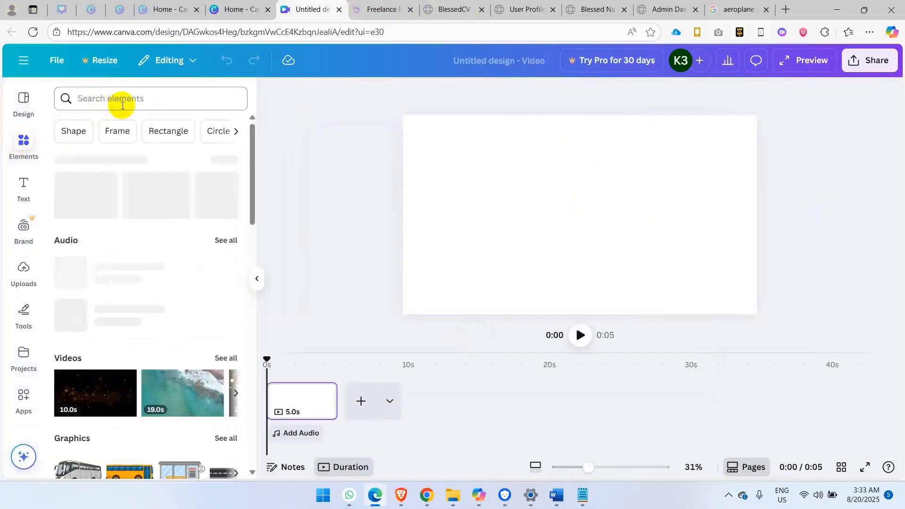
left_click(124, 102)
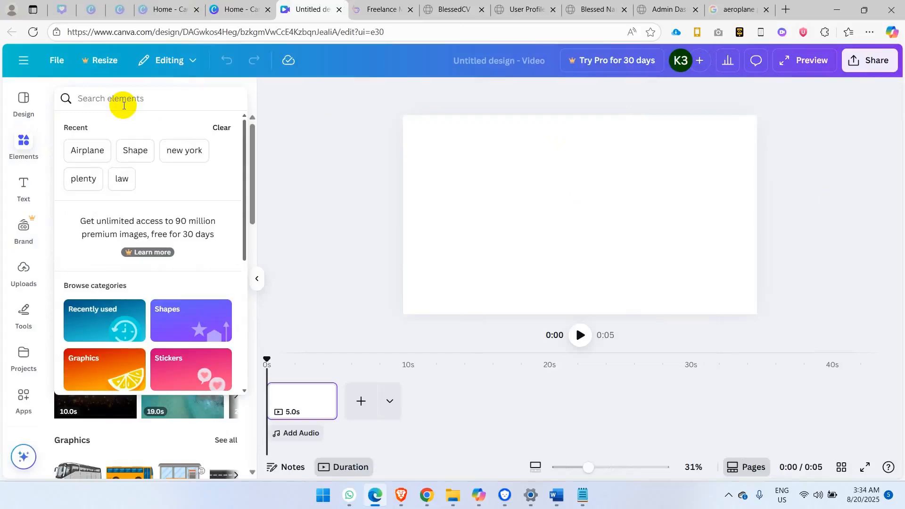
type("n")
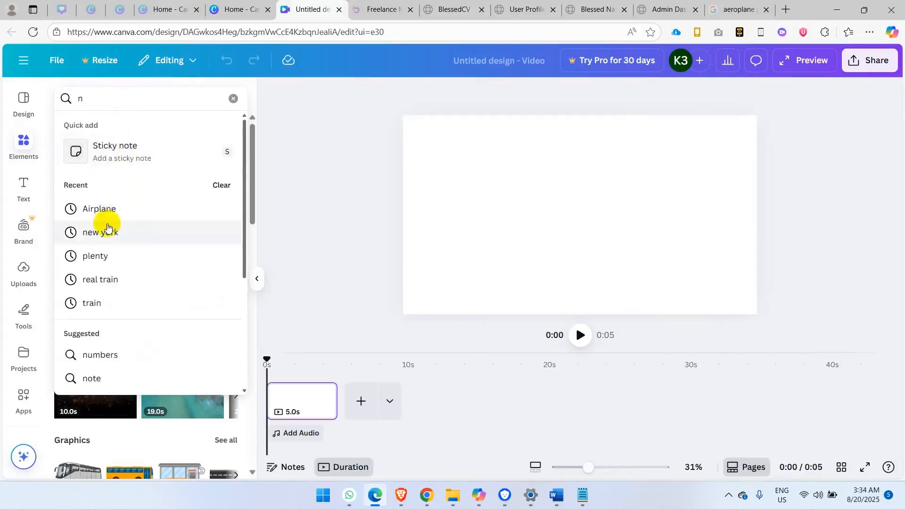
left_click(103, 232)
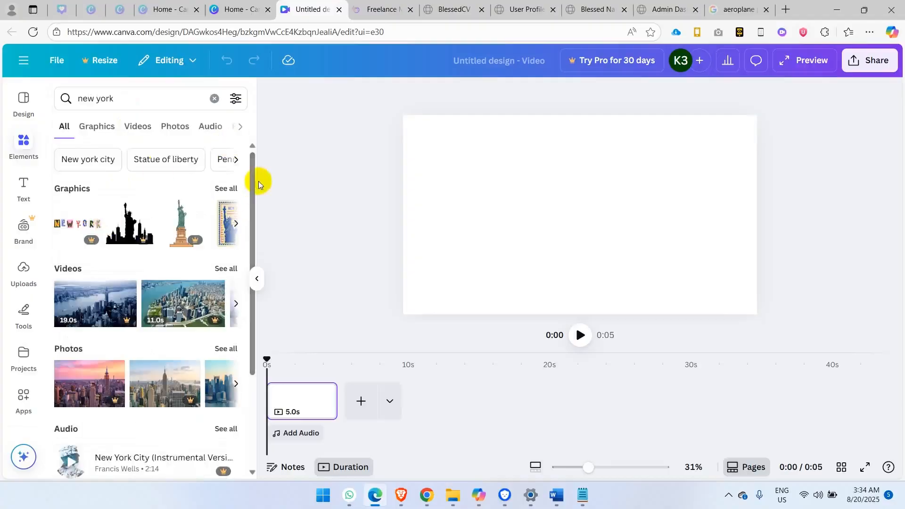
left_click(169, 132)
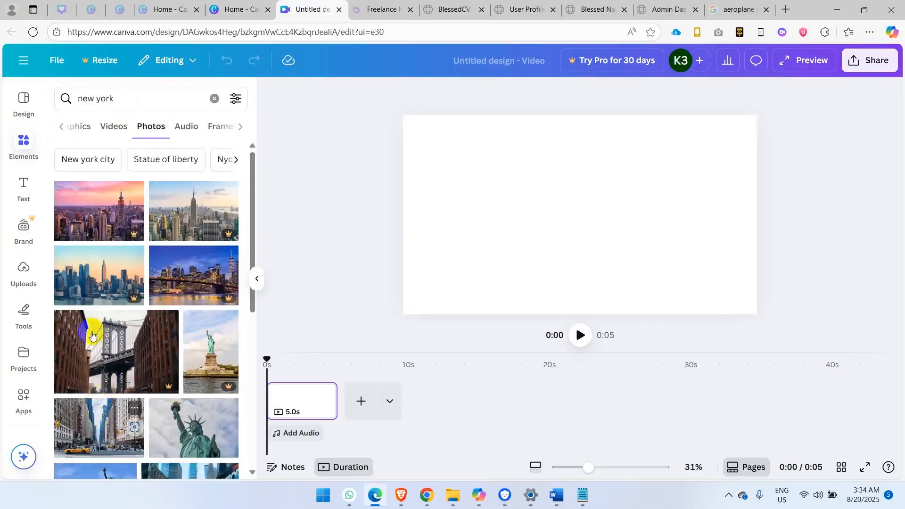
- Add the New York street photo with the yellow taxi and set it as the page background
left_click(105, 433)
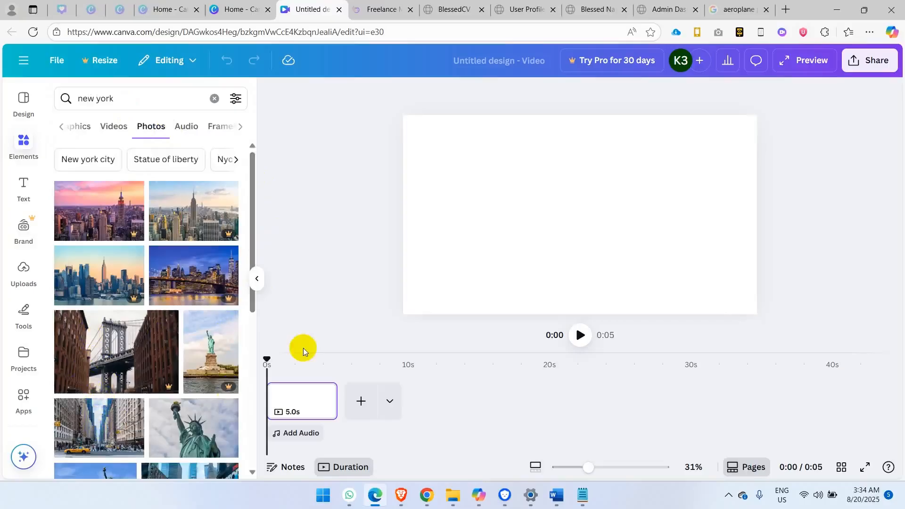
right_click(537, 215)
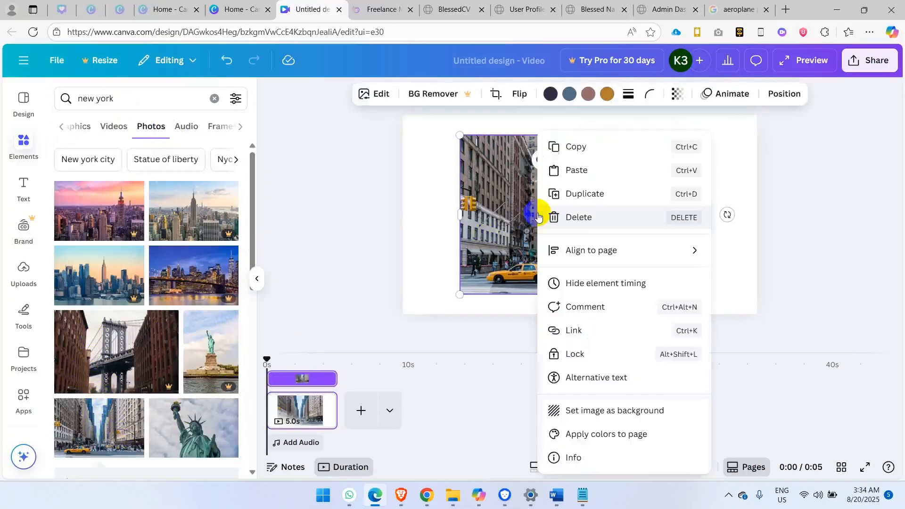
left_click(587, 409)
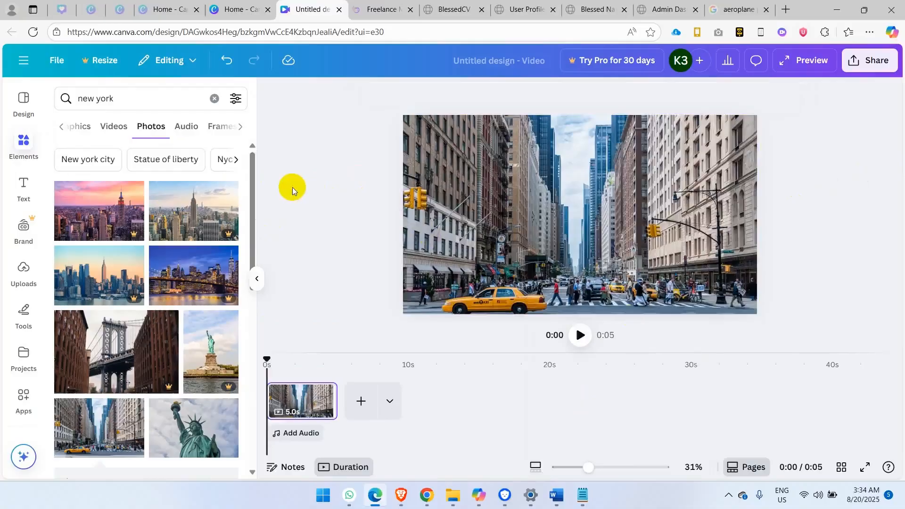
- Add the "user ORIENTED" font combination to the page
left_click(21, 185)
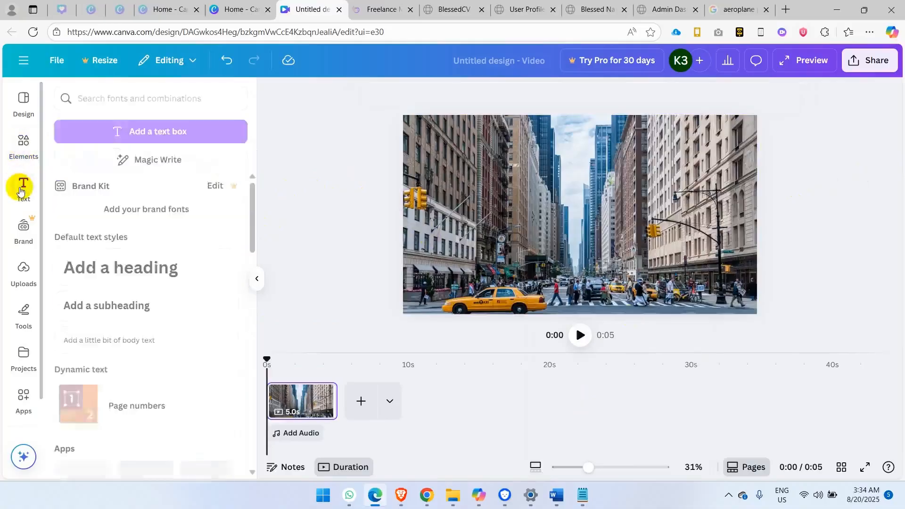
scroll(251, 302, "down", 5)
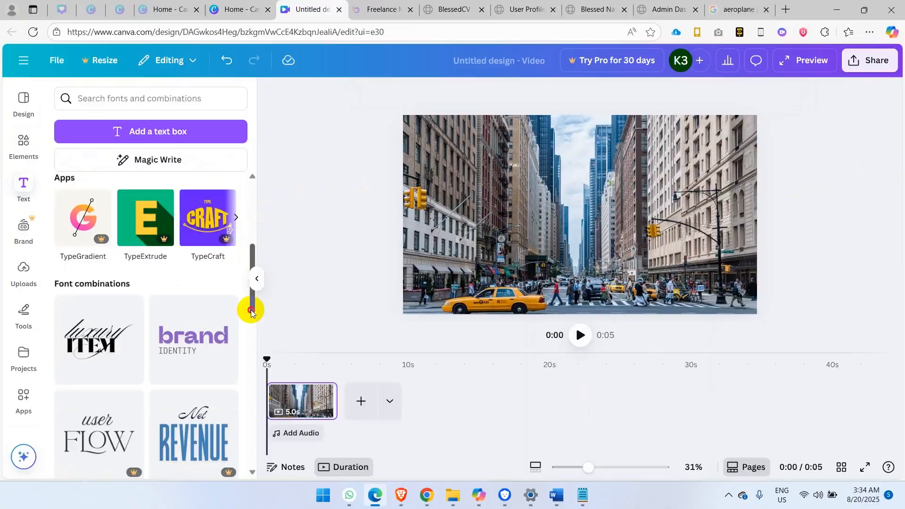
left_click_drag(251, 310, 256, 379)
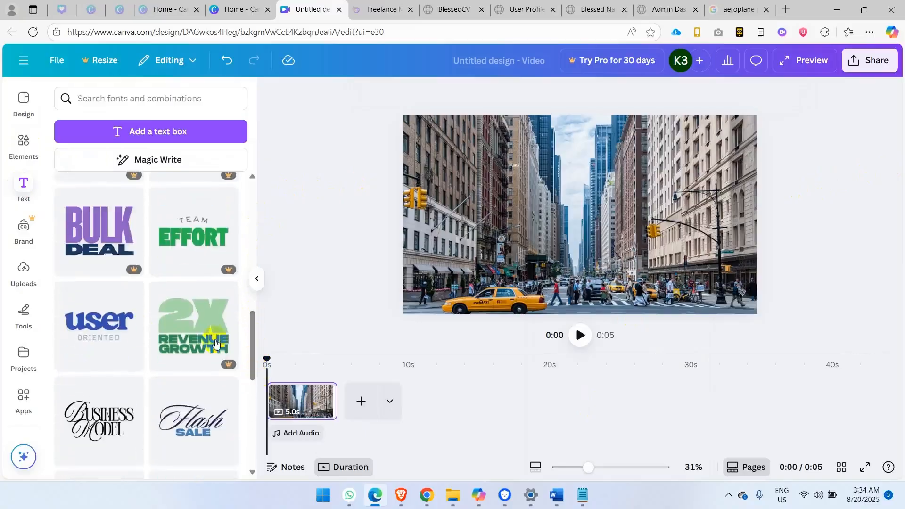
left_click(92, 310)
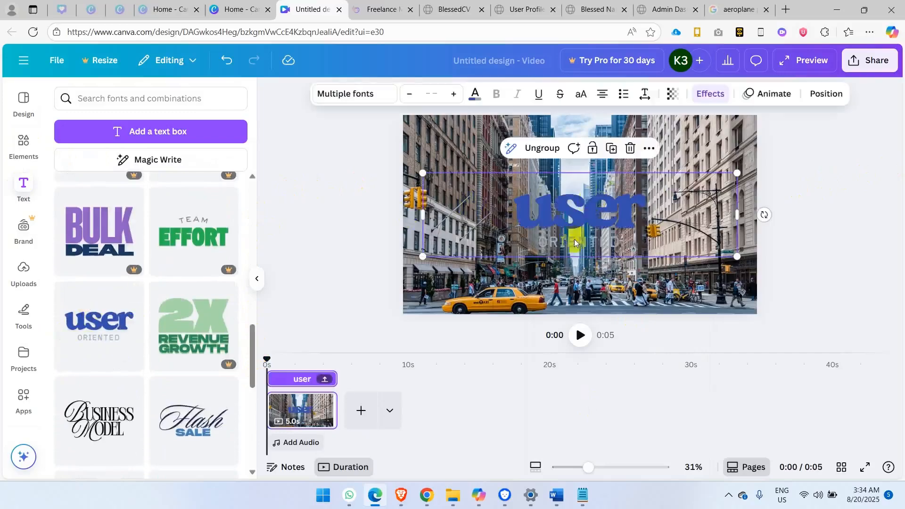
- Ungroup the font combination and delete its smaller "oriented" line
left_click(543, 149)
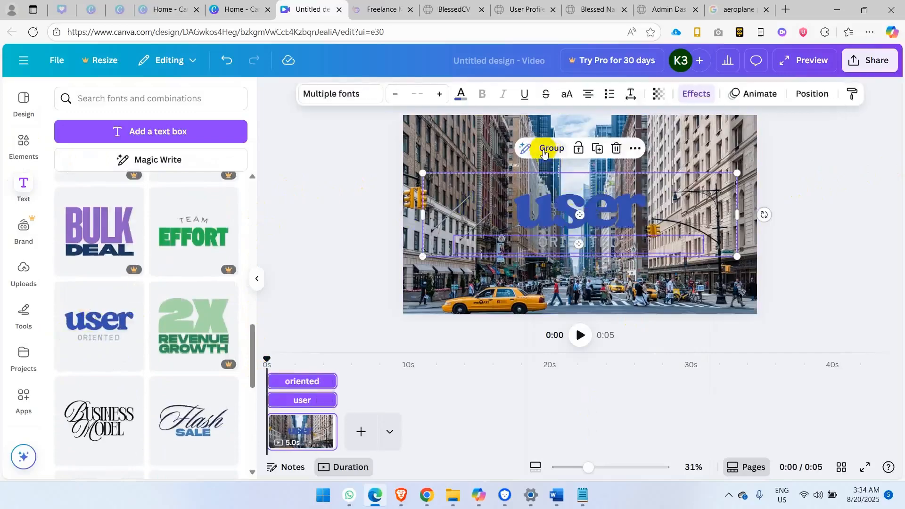
left_click(647, 241)
left_click(607, 210)
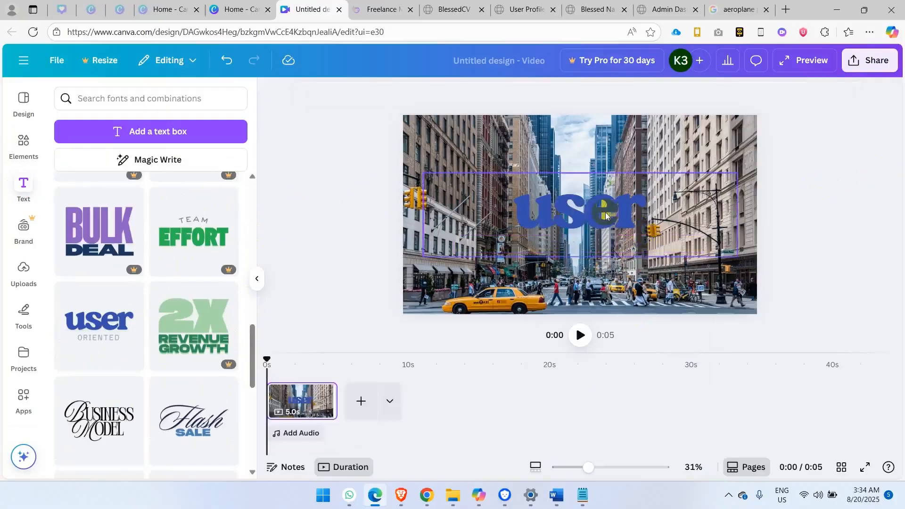
- Replace the remaining "user" text with "New York"
left_click(582, 217)
left_click(582, 215)
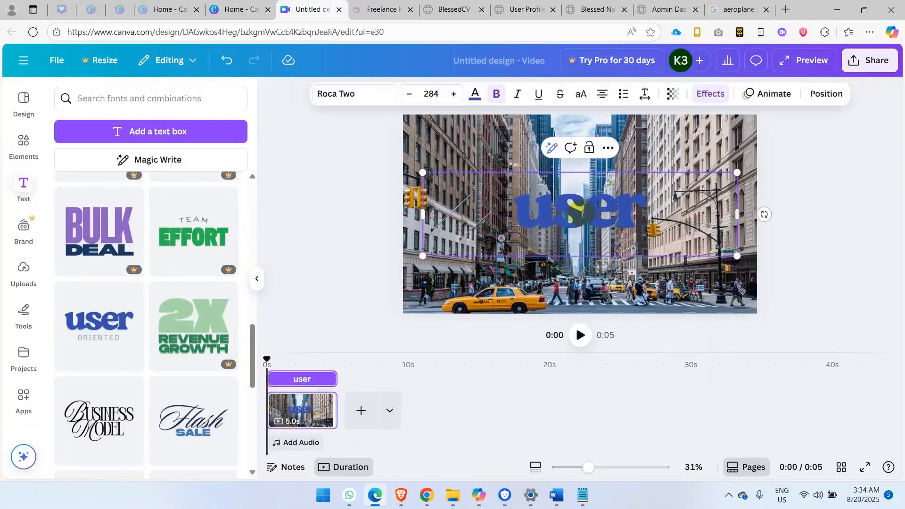
double_click(582, 214)
type("Ne")
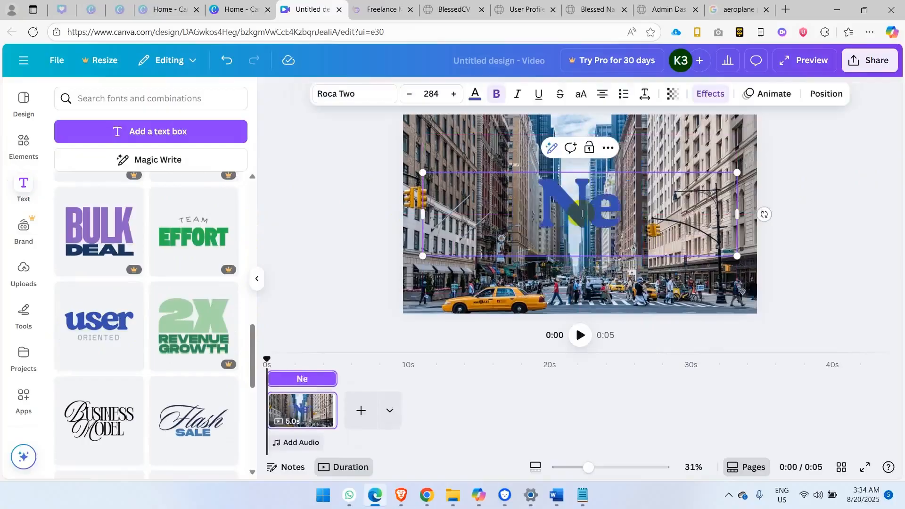
type("w York")
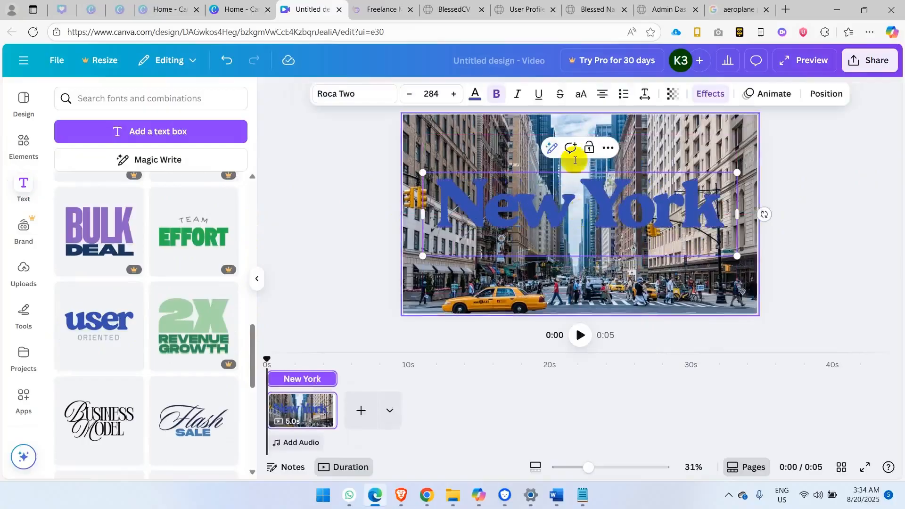
- Set the font size of the whole "New York" text to 250
key("ctrl+a")
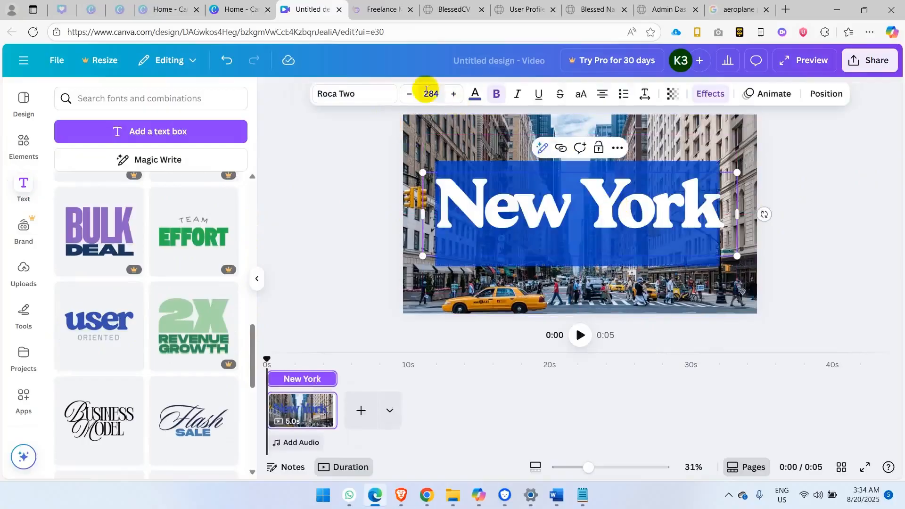
left_click(427, 93)
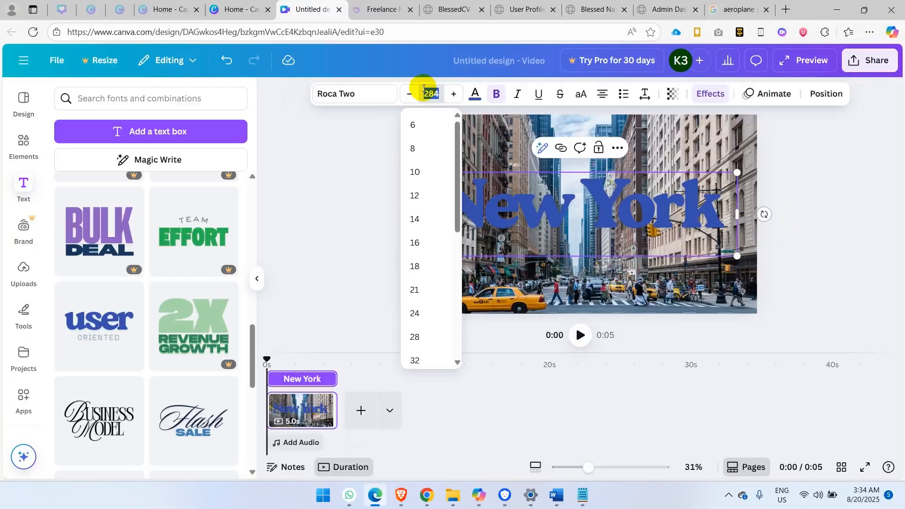
type("250")
key("Return")
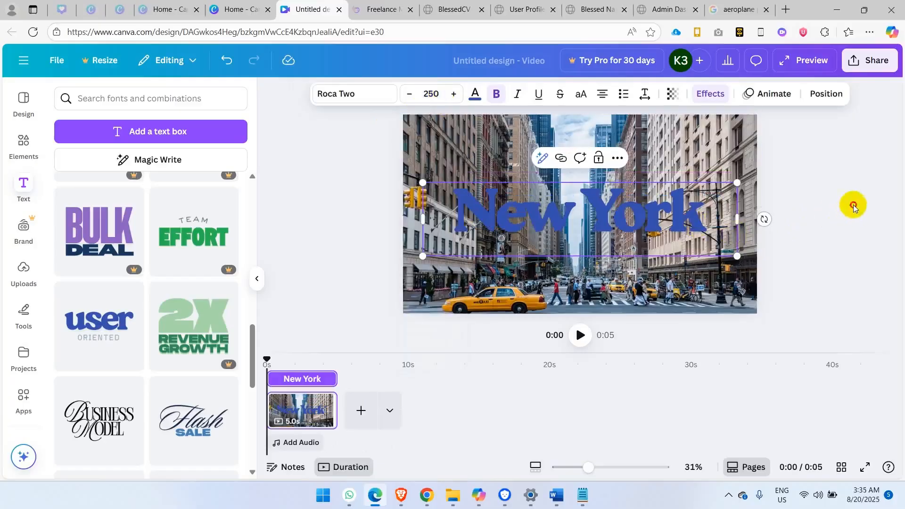
left_click(856, 208)
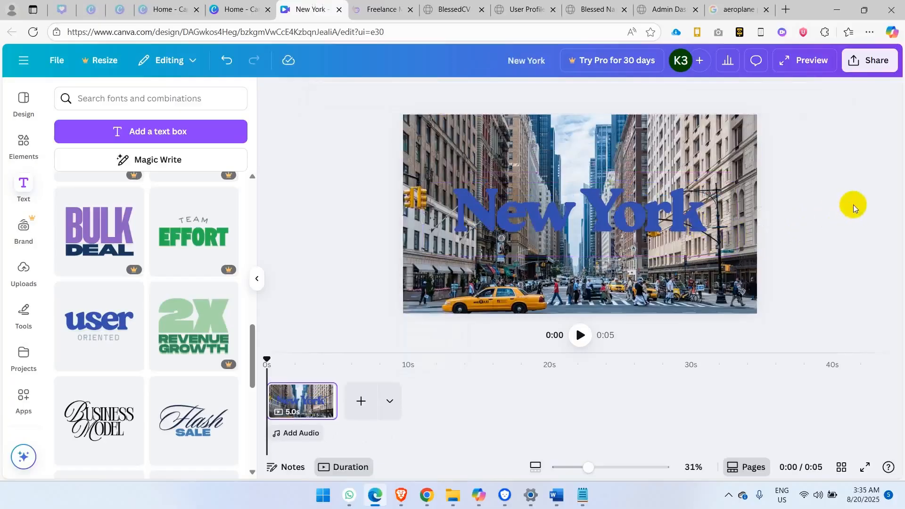
- Set the "New York" text's font size to 230 and move it up slightly to centre it on the page
left_click(660, 208)
left_click(432, 92)
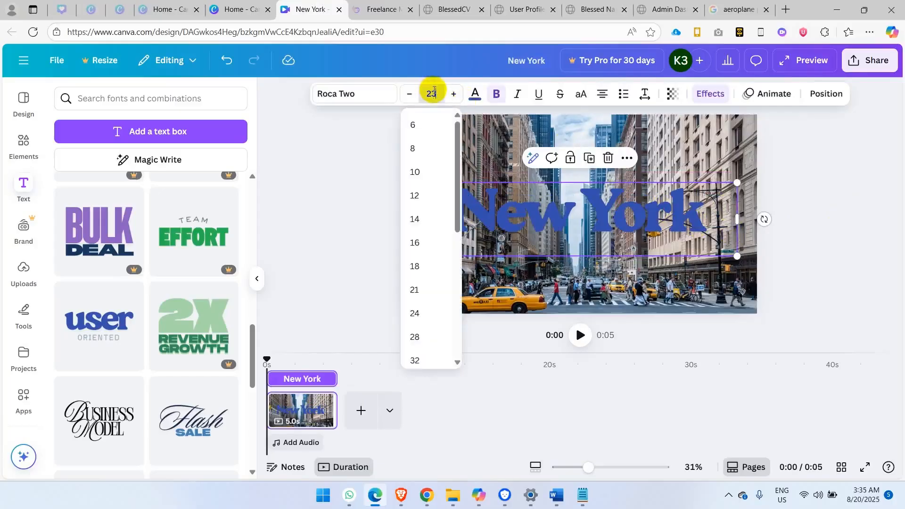
key("Return")
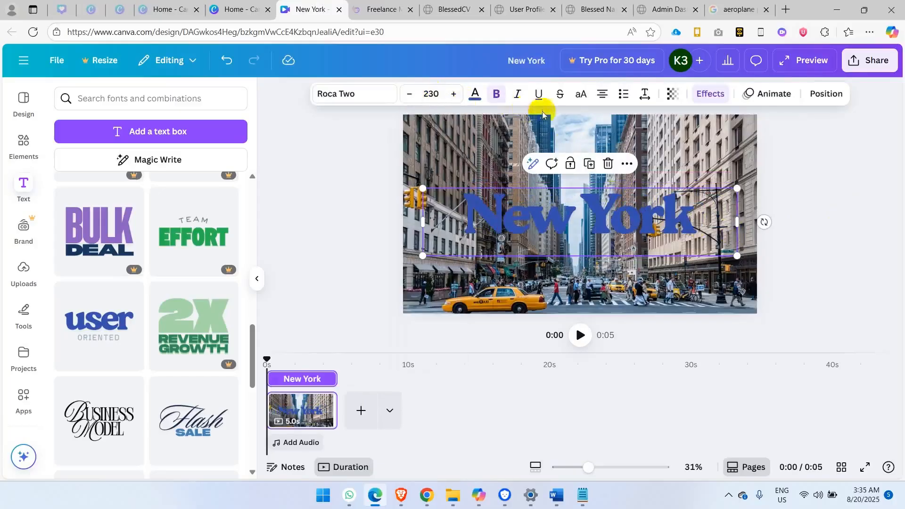
left_click_drag(560, 222, 557, 211)
left_click(786, 171)
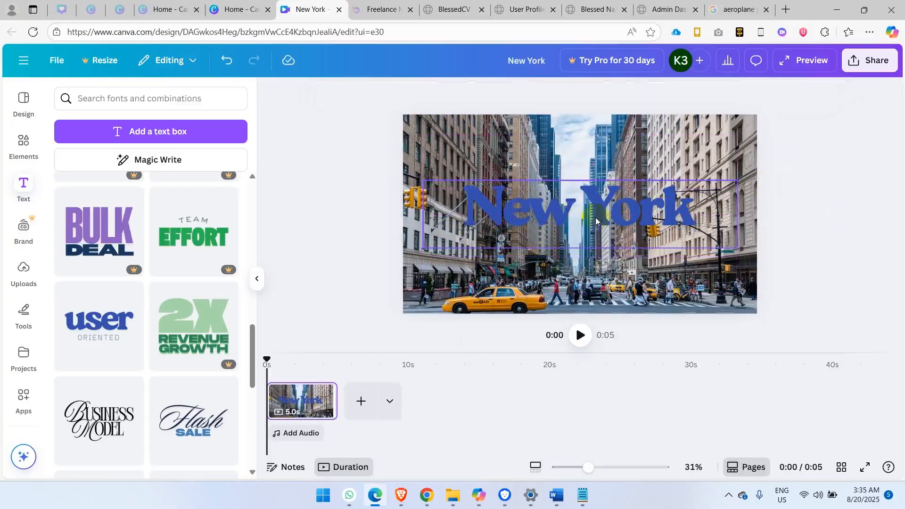
- Change the "New York" text colour to the light turquoise default solid colour
left_click(615, 202)
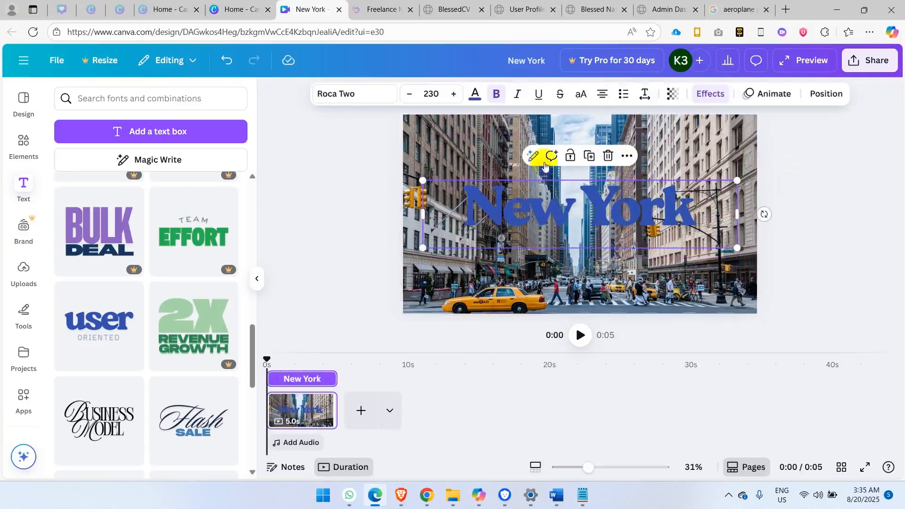
left_click(475, 99)
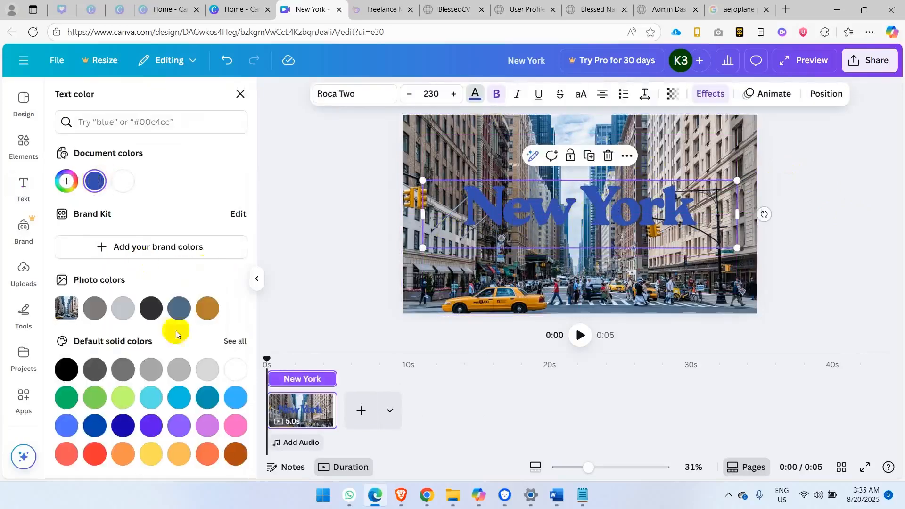
left_click(150, 399)
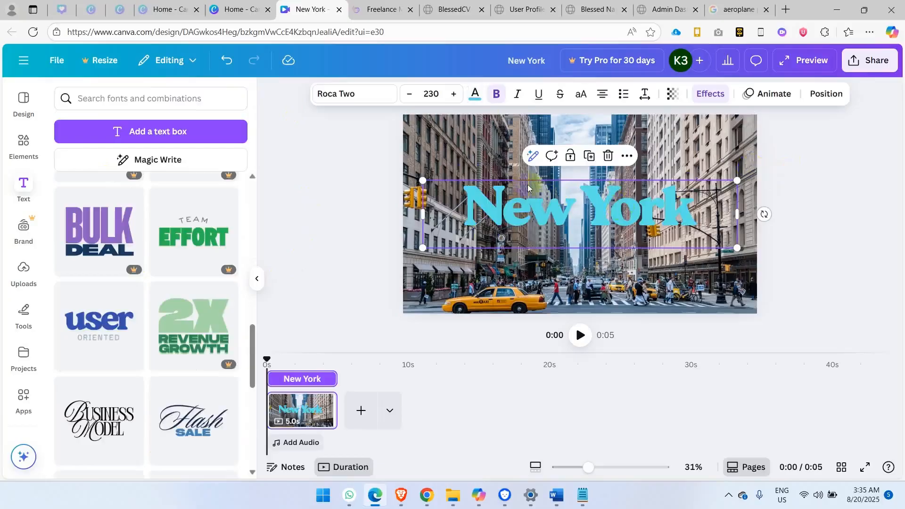
left_click(368, 157)
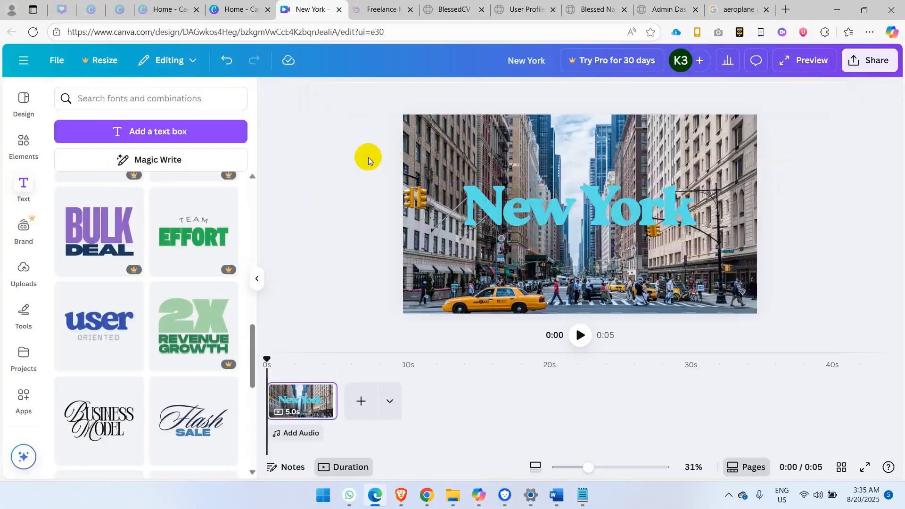
- Find shapes in the elements library, add a square, and enlarge and position it so it covers the whole page
left_click(21, 155)
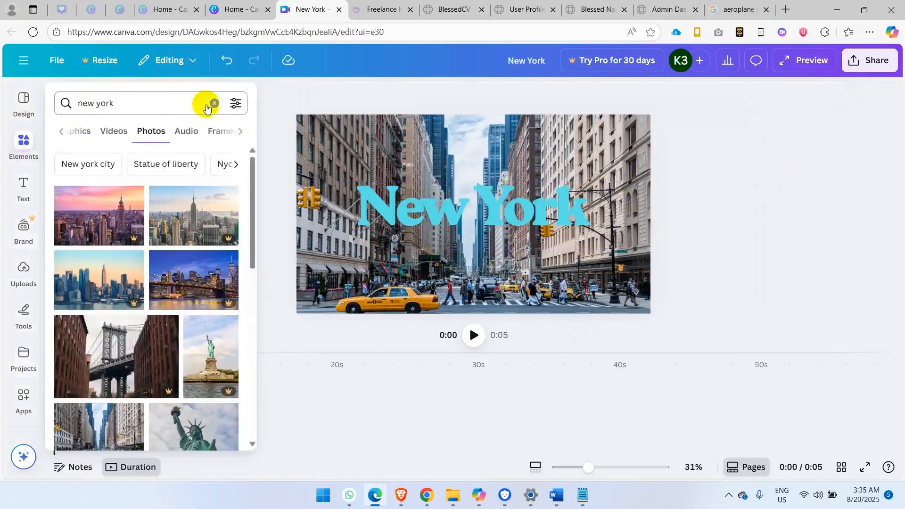
left_click(211, 103)
left_click(75, 135)
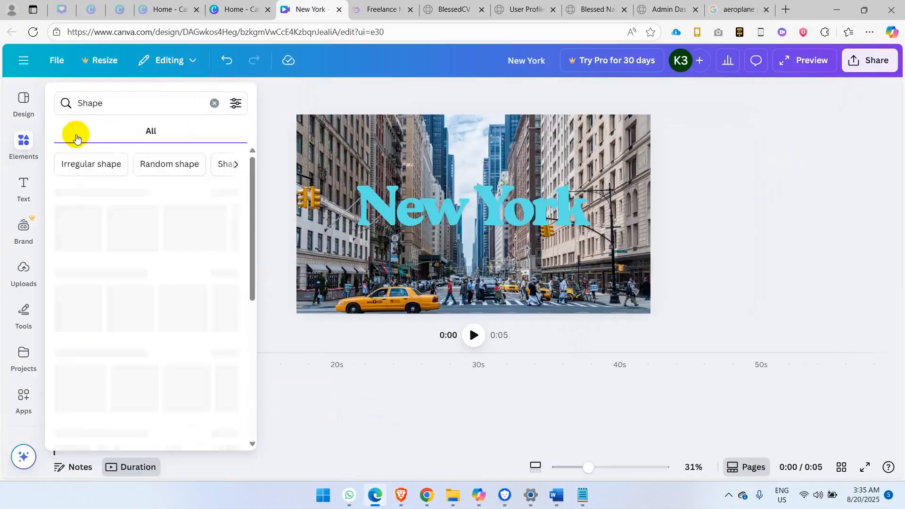
left_click(60, 221)
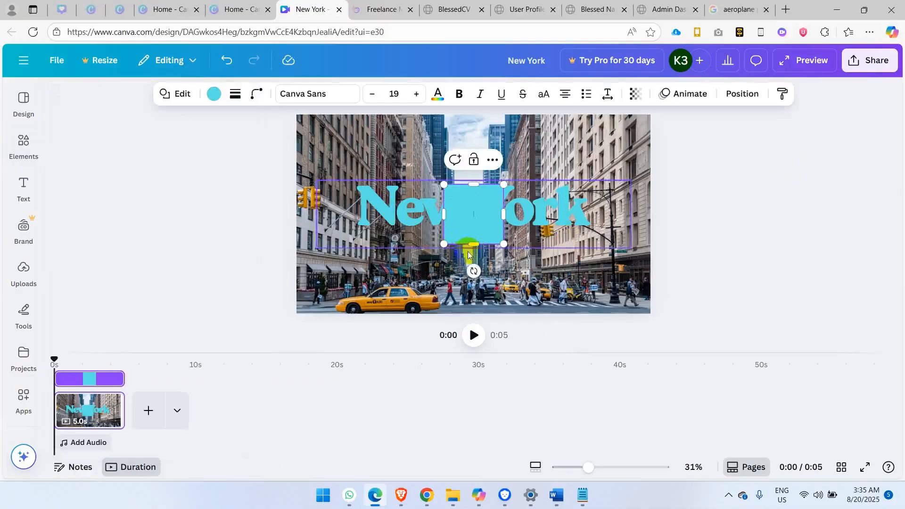
left_click_drag(471, 215, 699, 340)
left_click_drag(606, 269, 596, 256)
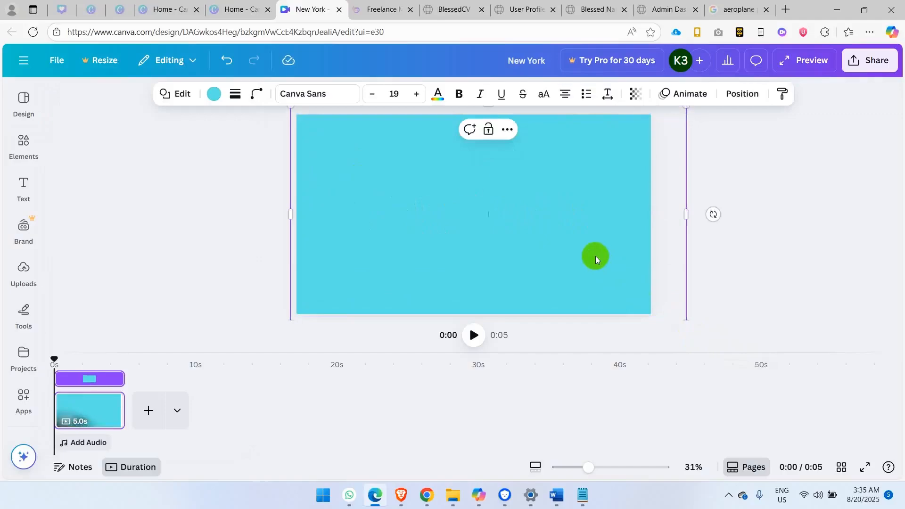
- Colour the full-page square black and send it backward so it lies behind the "New York" text
left_click(214, 94)
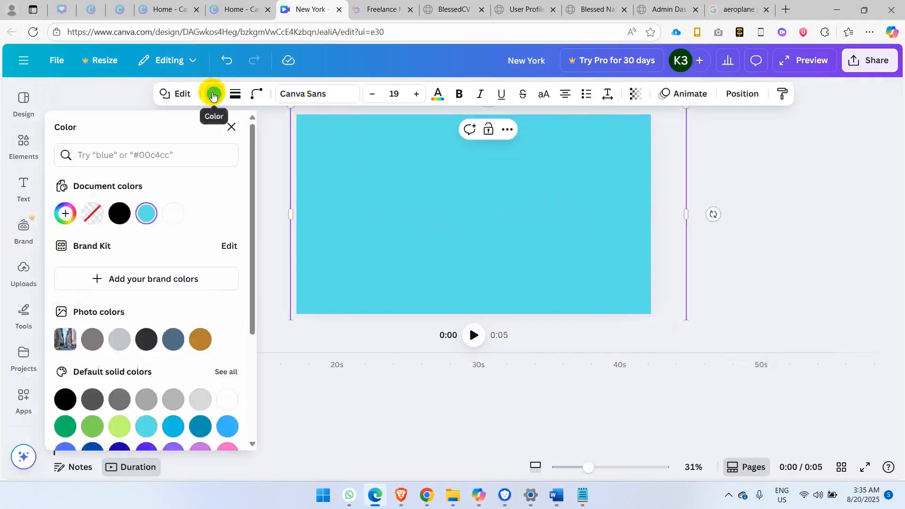
left_click(119, 214)
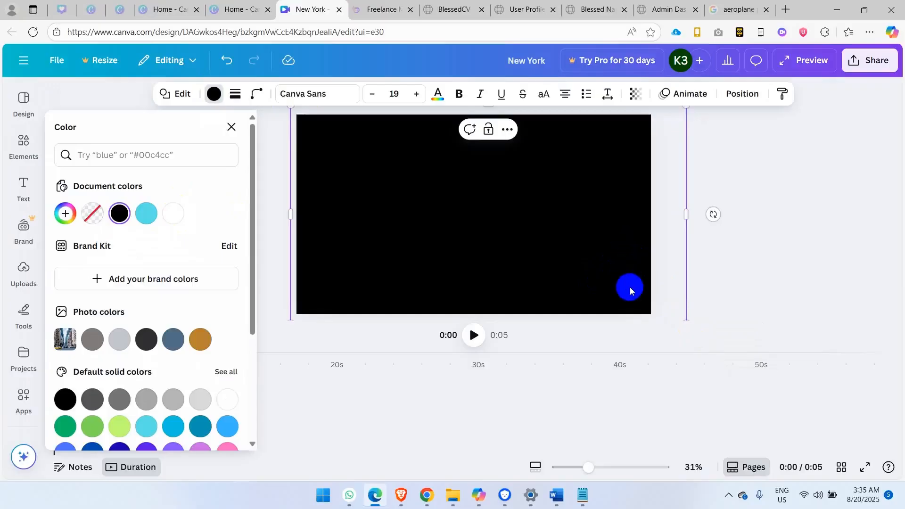
left_click(507, 130)
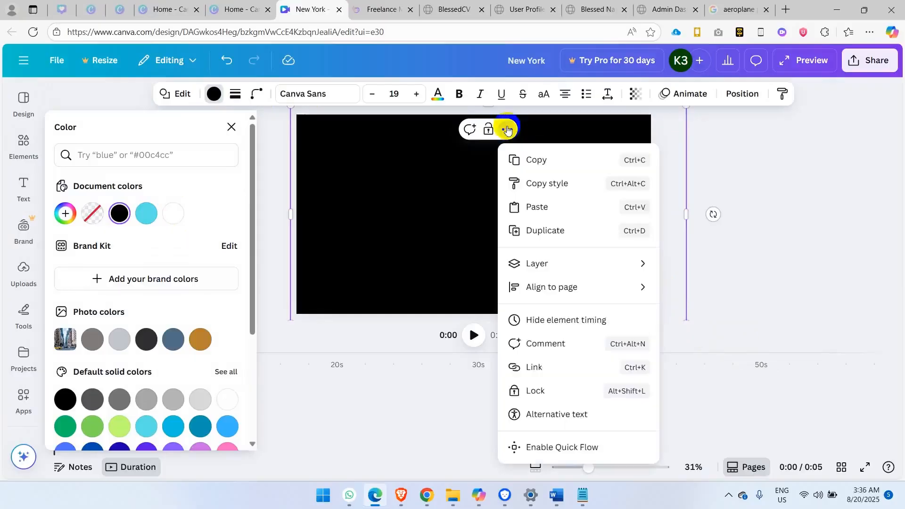
mouse_move(577, 261)
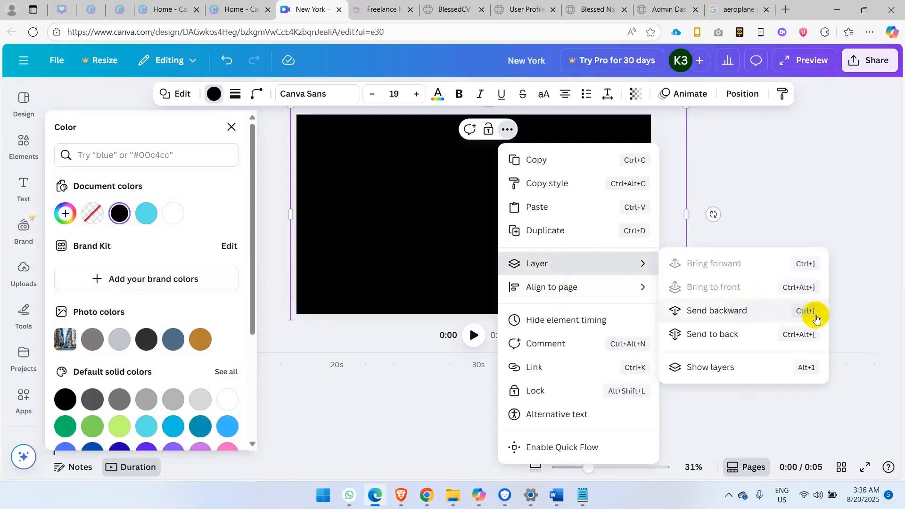
left_click(737, 314)
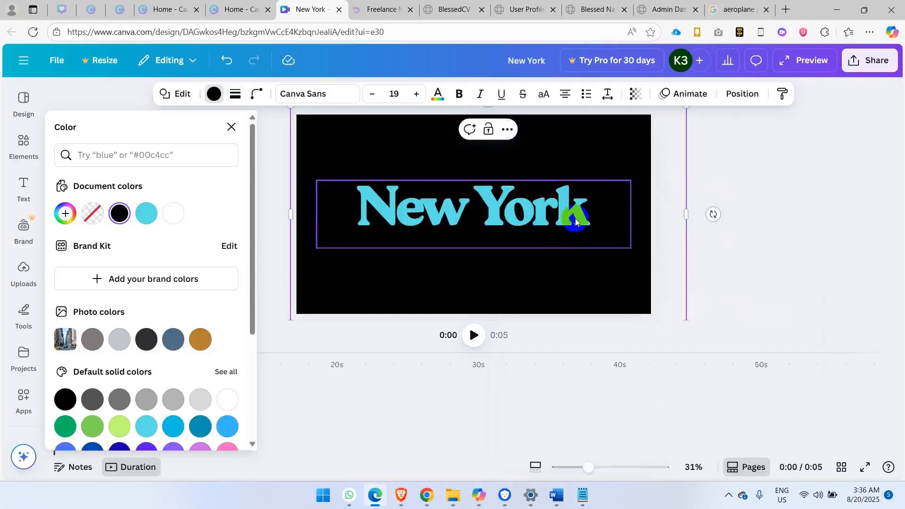
- Reduce the black full-page square's transparency value to 35 and deselect it
left_click(635, 94)
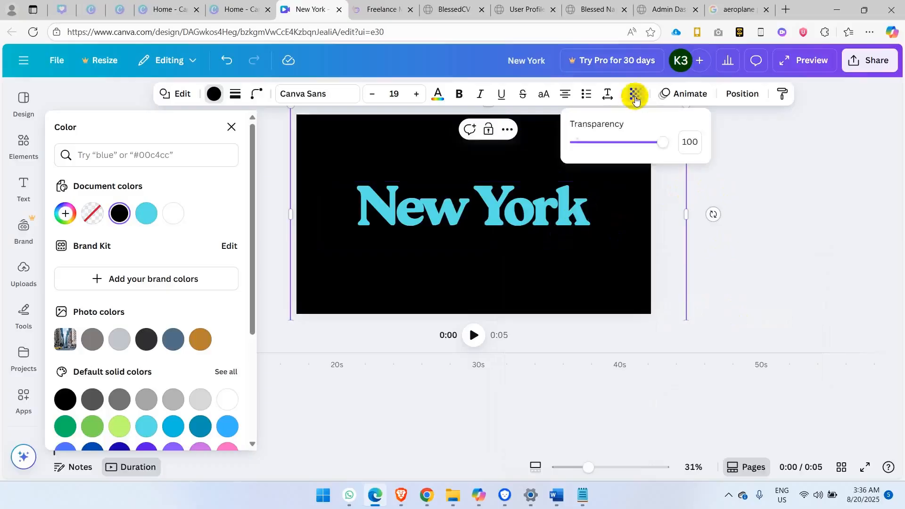
left_click_drag(662, 141, 611, 142)
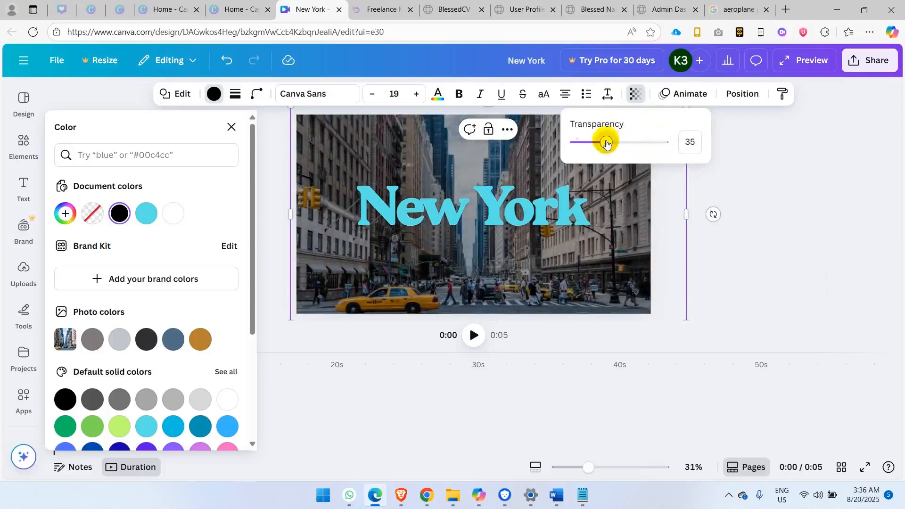
left_click(758, 186)
left_click(758, 188)
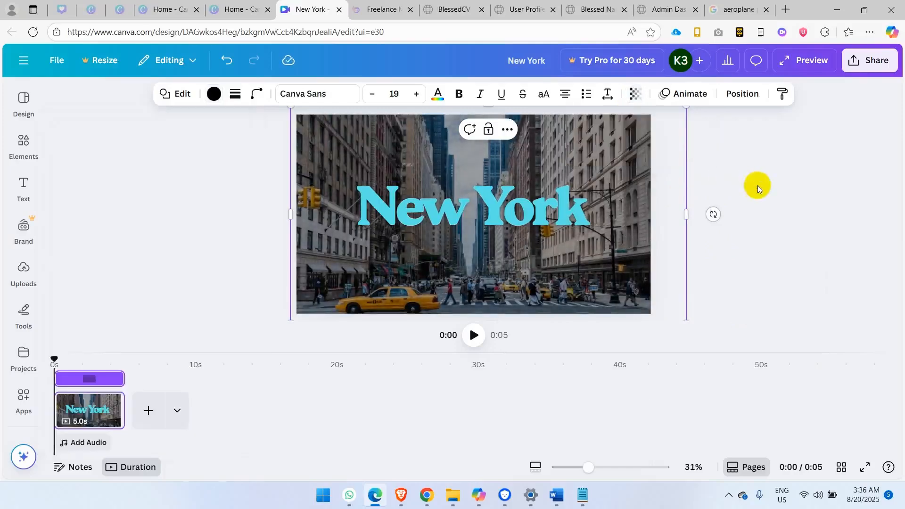
left_click(760, 188)
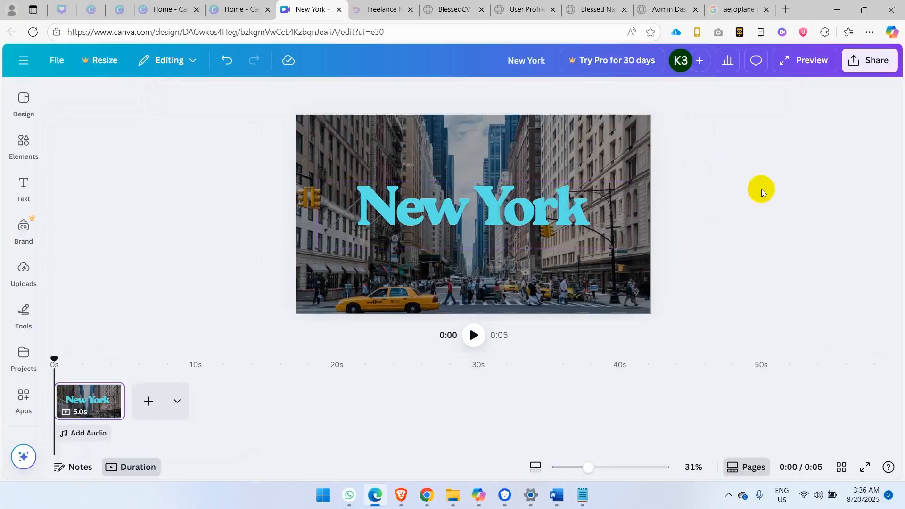
- Change the "New York" text colour to the custom, slightly more saturated turquoise #4AE1E7
left_click(533, 199)
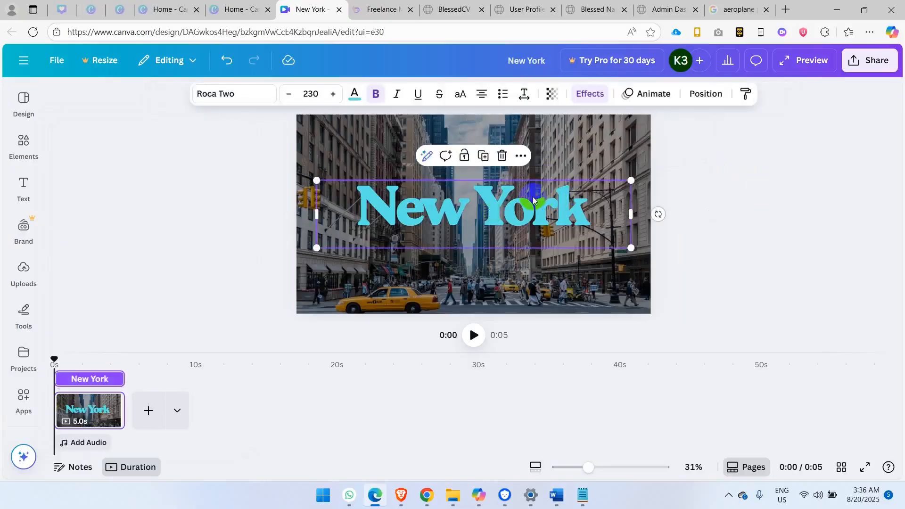
left_click(356, 94)
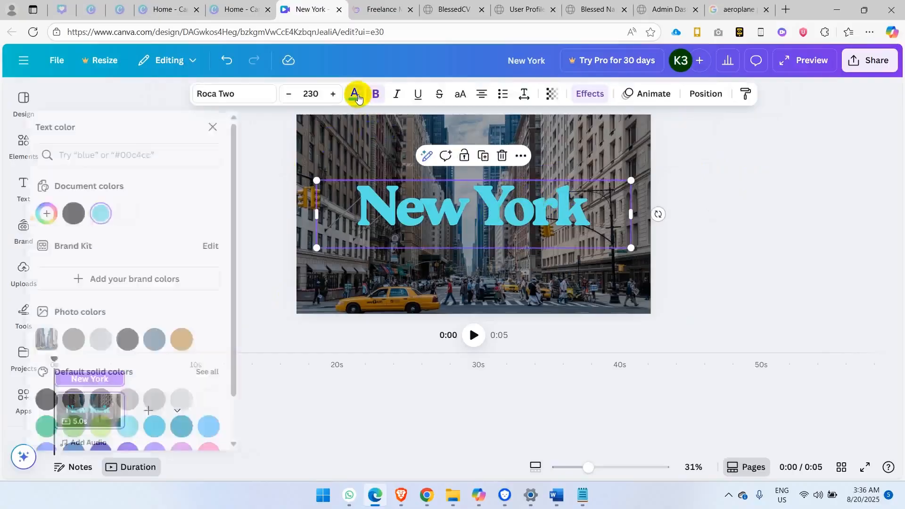
left_click(146, 212)
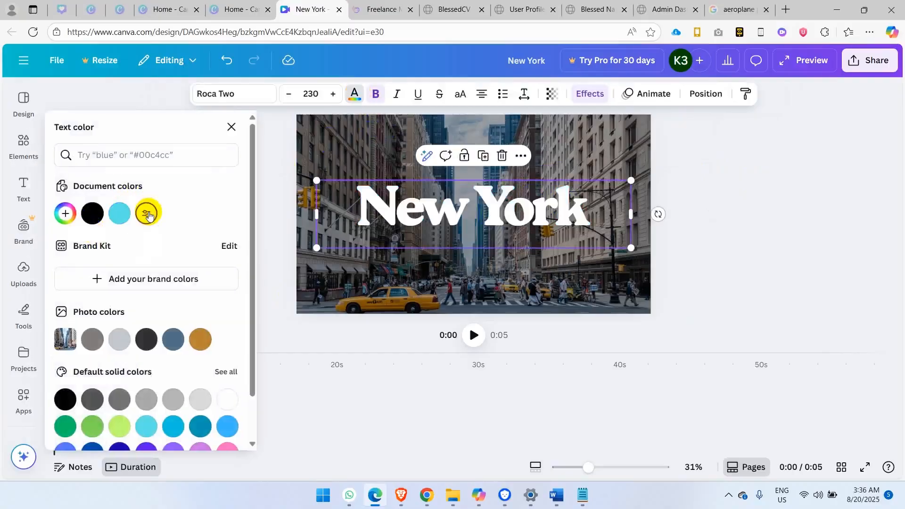
left_click(146, 426)
left_click(119, 213)
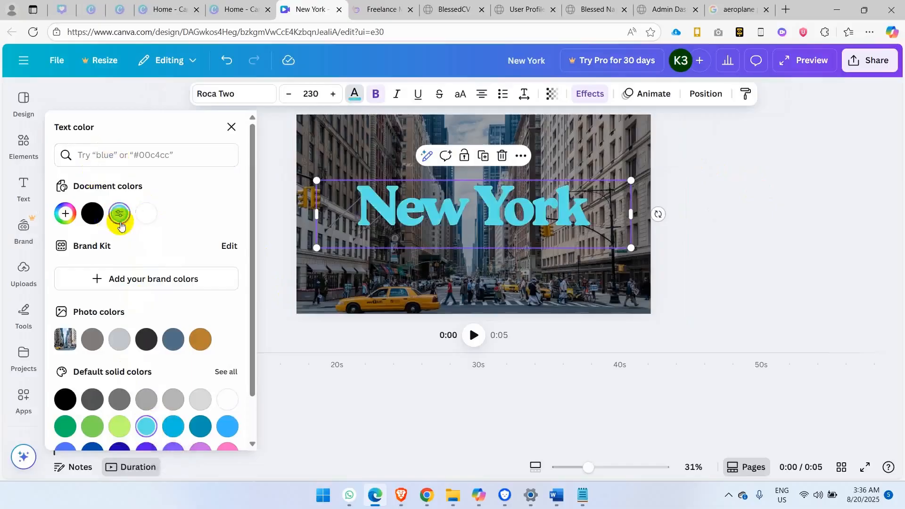
left_click(68, 214)
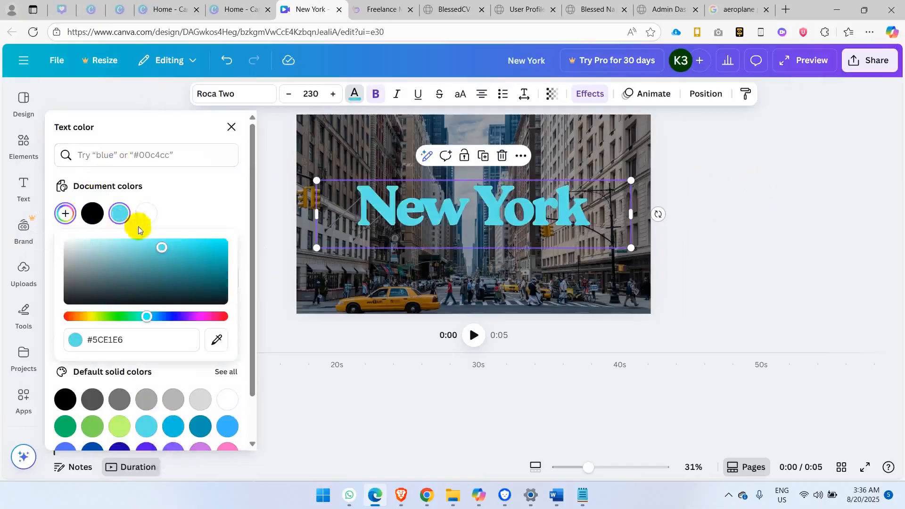
left_click_drag(156, 246, 175, 245)
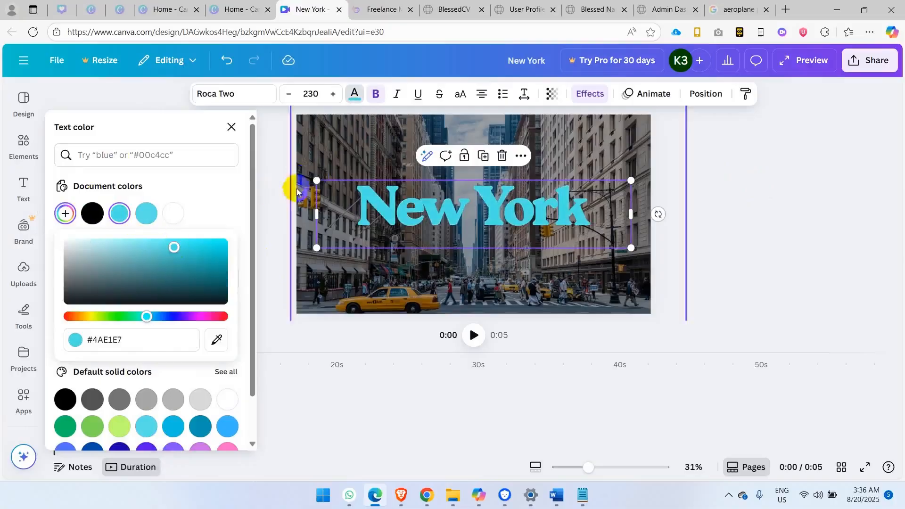
- Apply the Outline effect to the "New York" text with a black outline colour
left_click(598, 99)
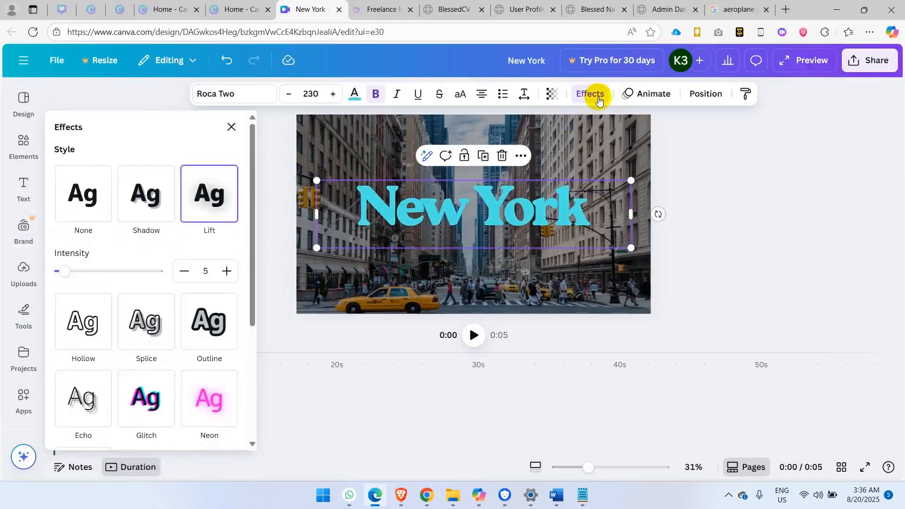
left_click(204, 341)
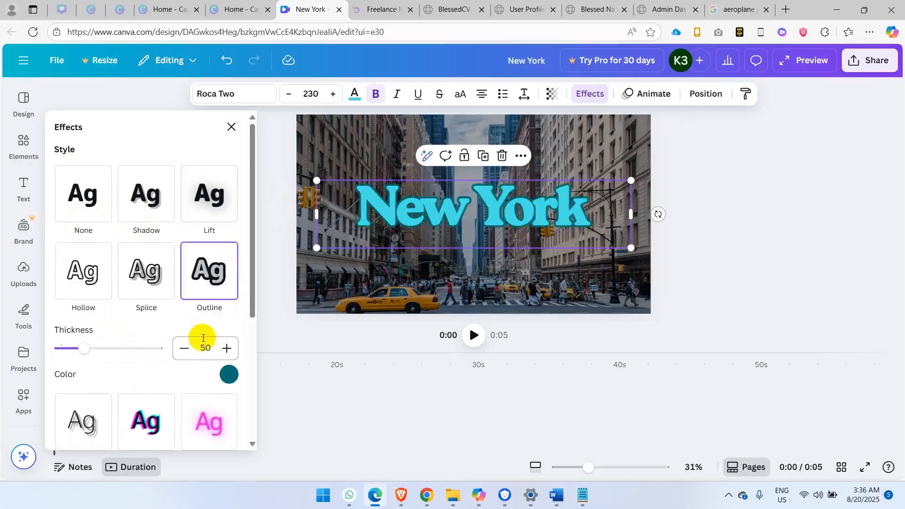
left_click(229, 374)
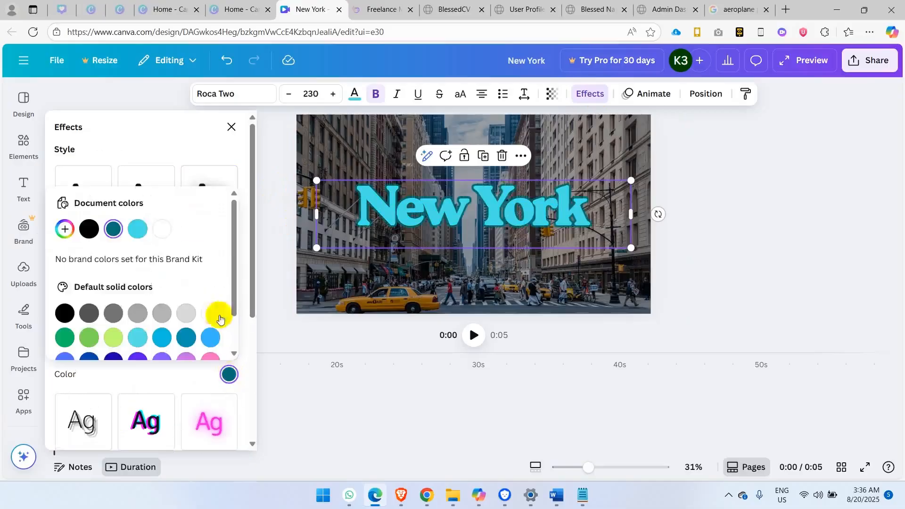
left_click(161, 228)
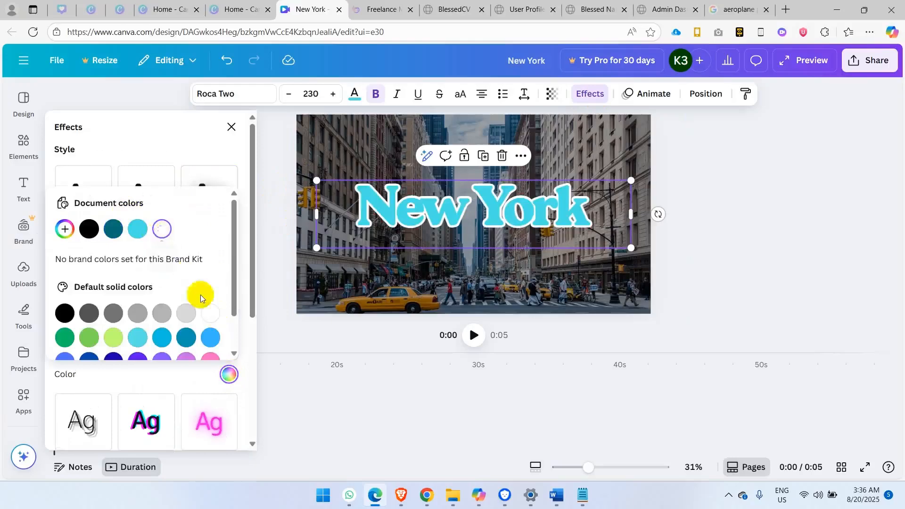
left_click(89, 229)
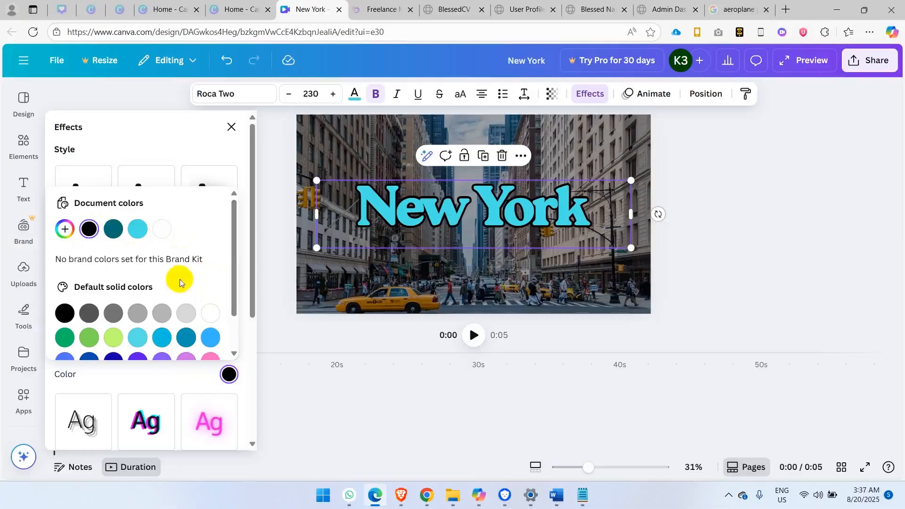
left_click(176, 139)
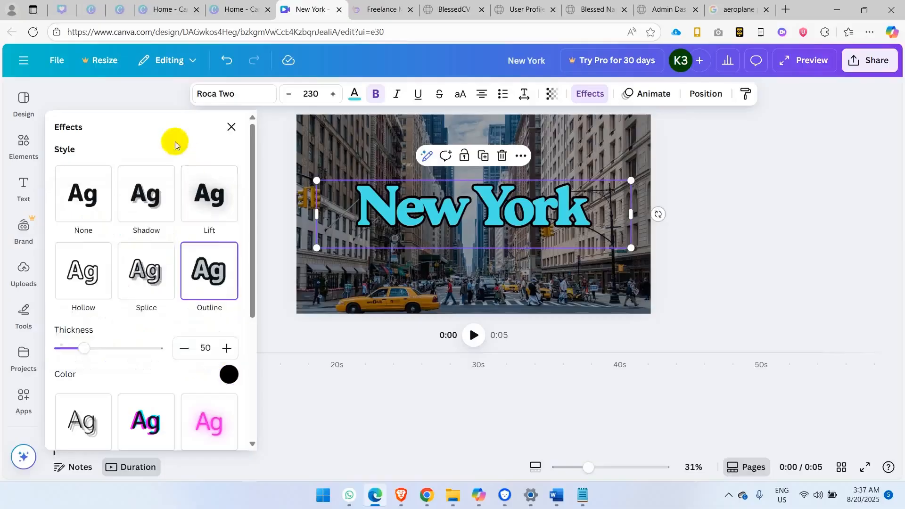
- Set the outline thickness of the "New York" text to 25 and deselect the text
left_click(195, 348)
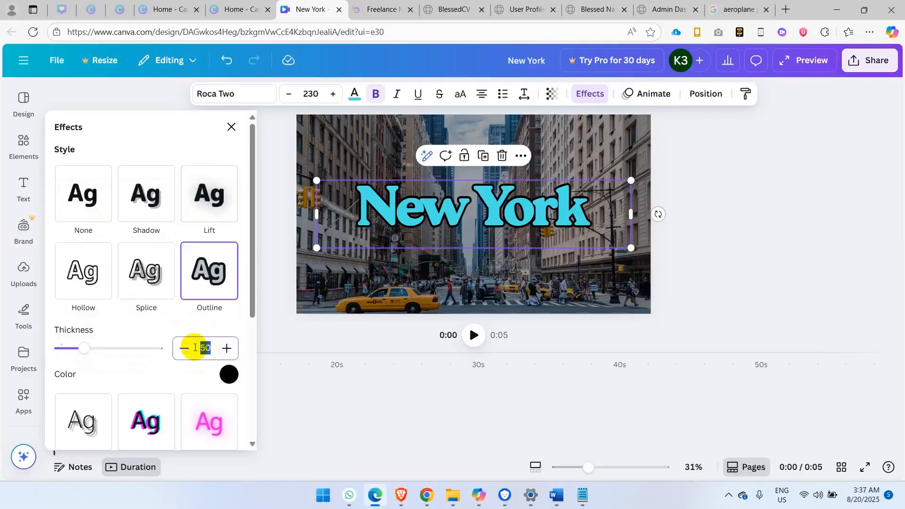
type("25")
key("Return")
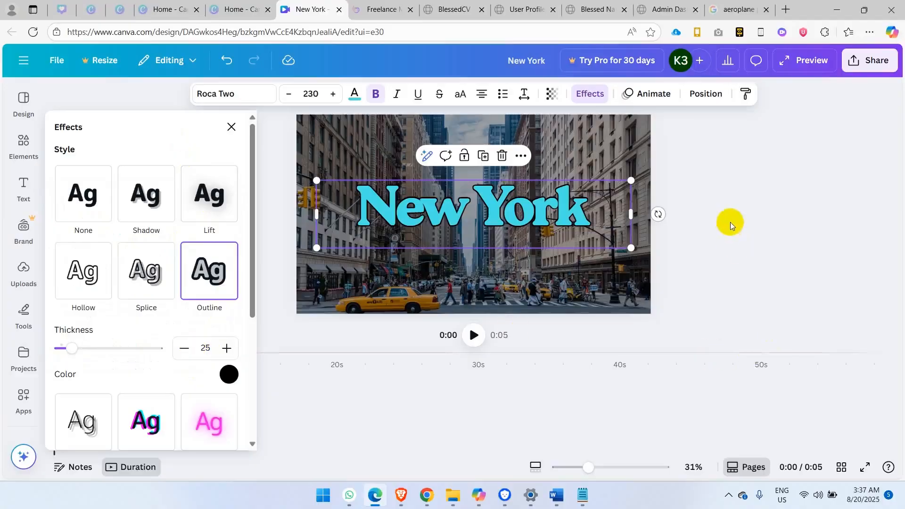
left_click(731, 222)
left_click(731, 222)
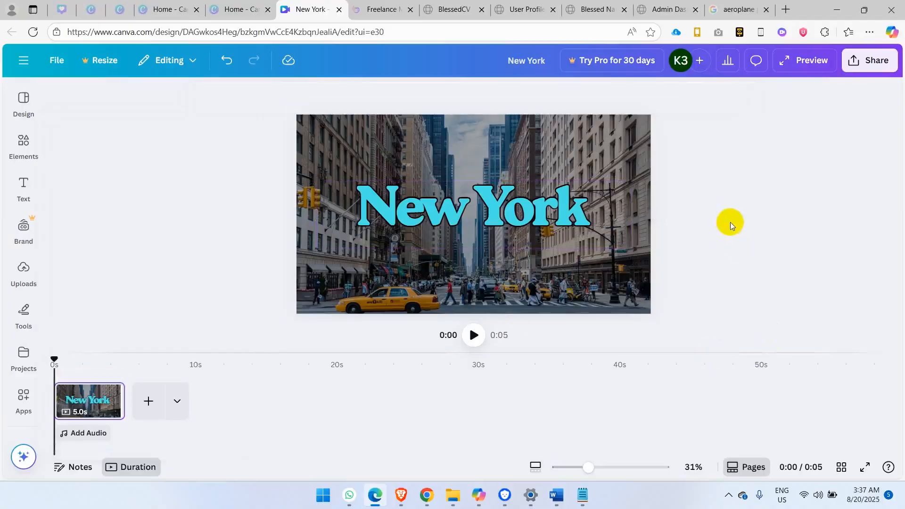
- Download the New York design as a PNG image
left_click(872, 64)
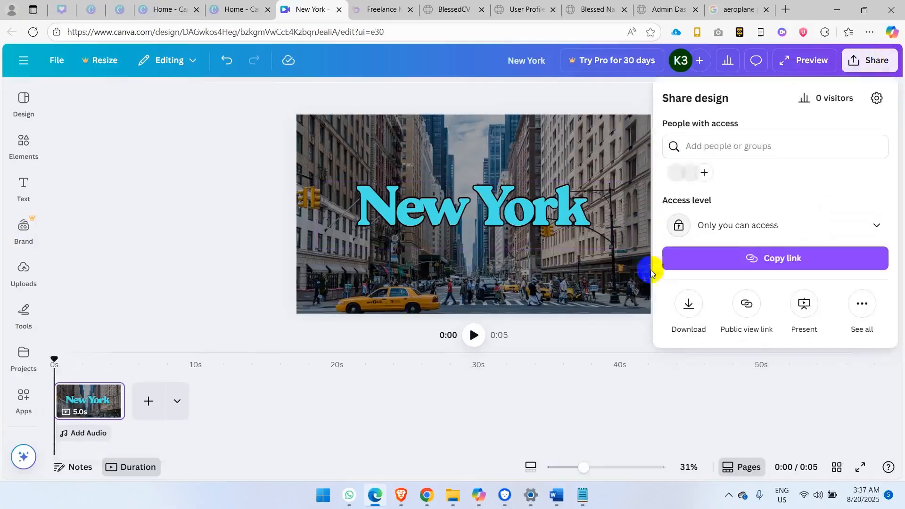
left_click(691, 304)
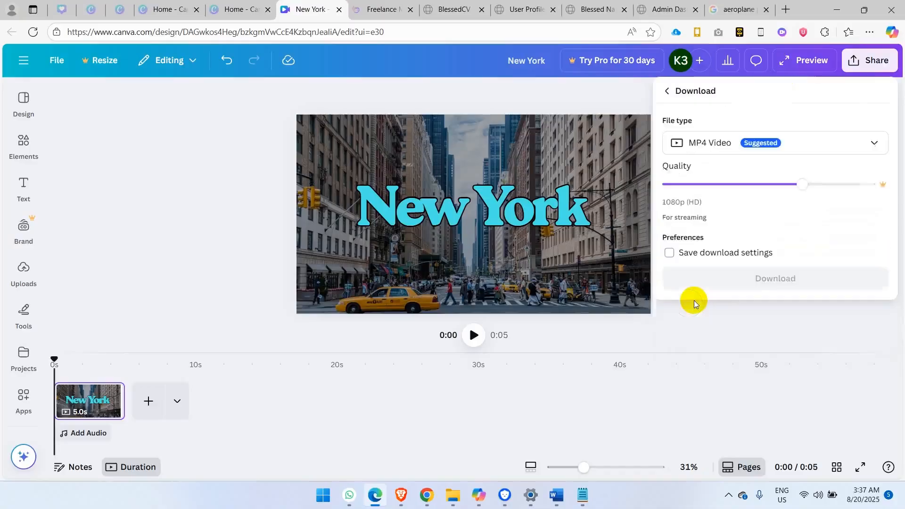
left_click(748, 143)
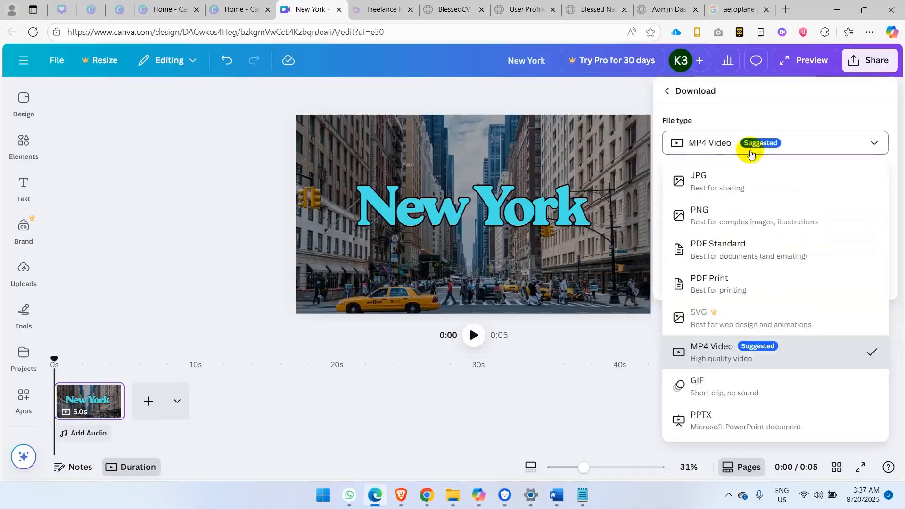
left_click(712, 218)
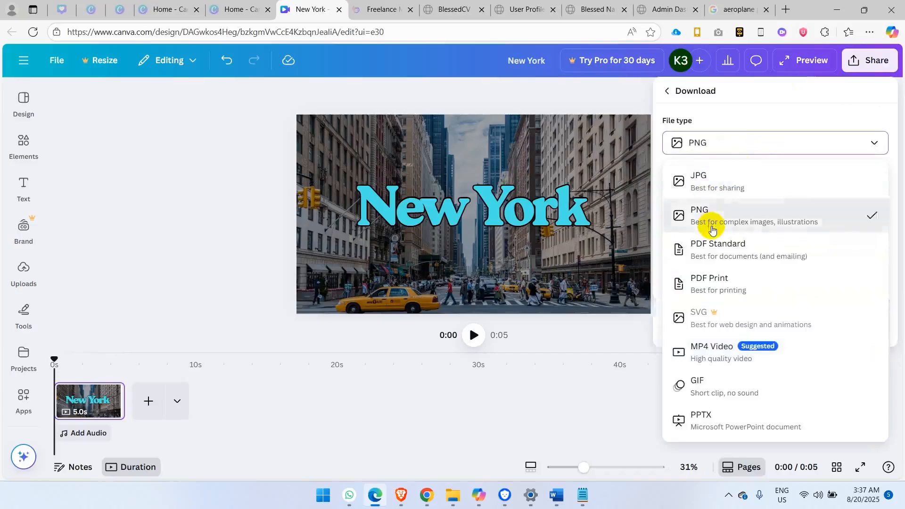
left_click(724, 336)
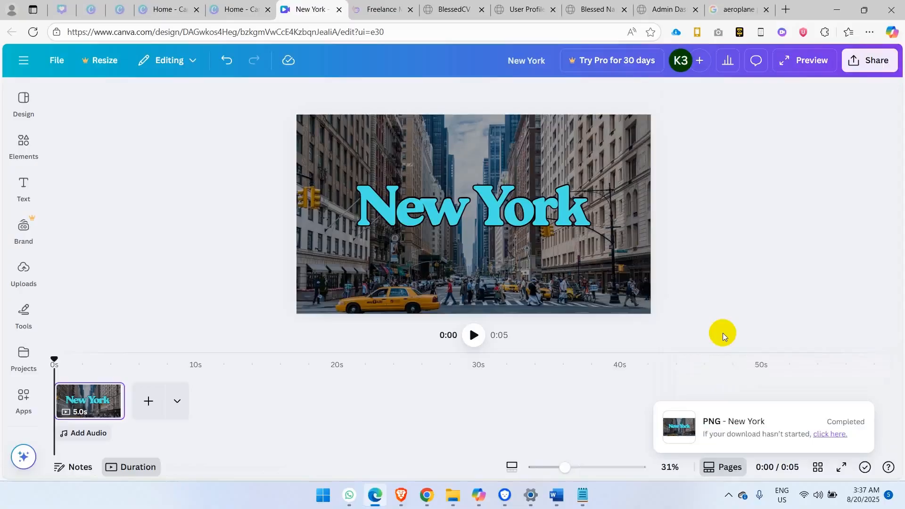
- Upload the "New York" image from the Downloads folder to the design's uploads
left_click(23, 267)
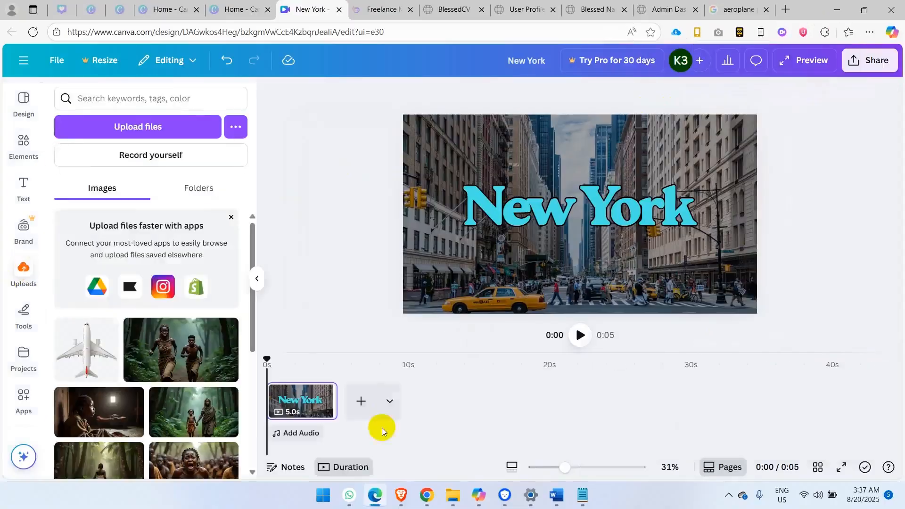
mouse_move(454, 502)
left_click(533, 430)
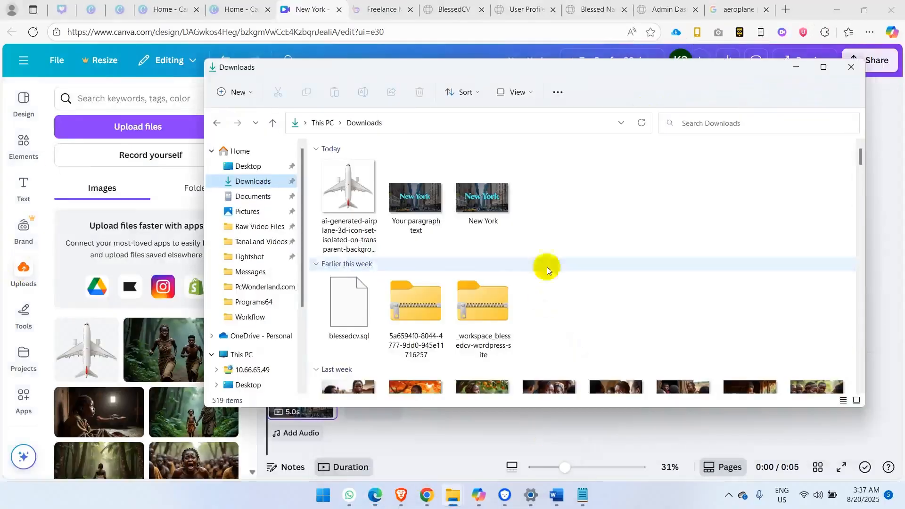
left_click(421, 207)
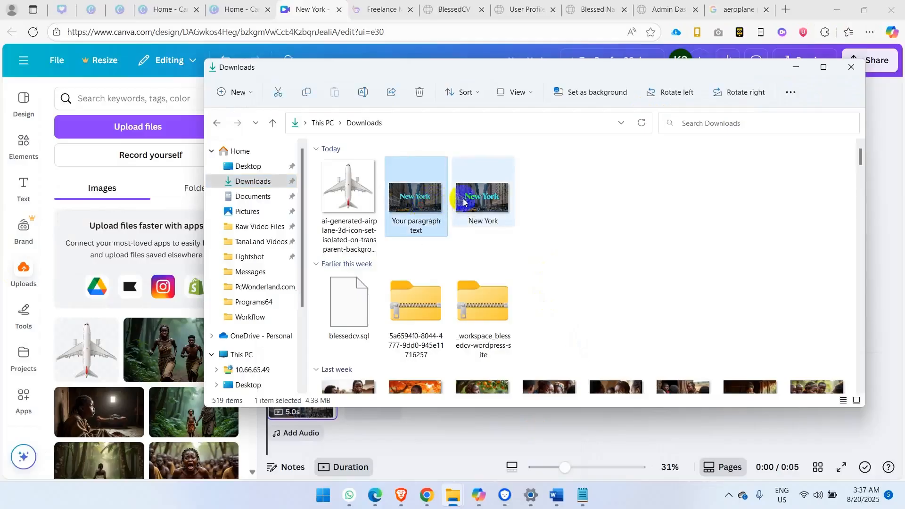
left_click(479, 202)
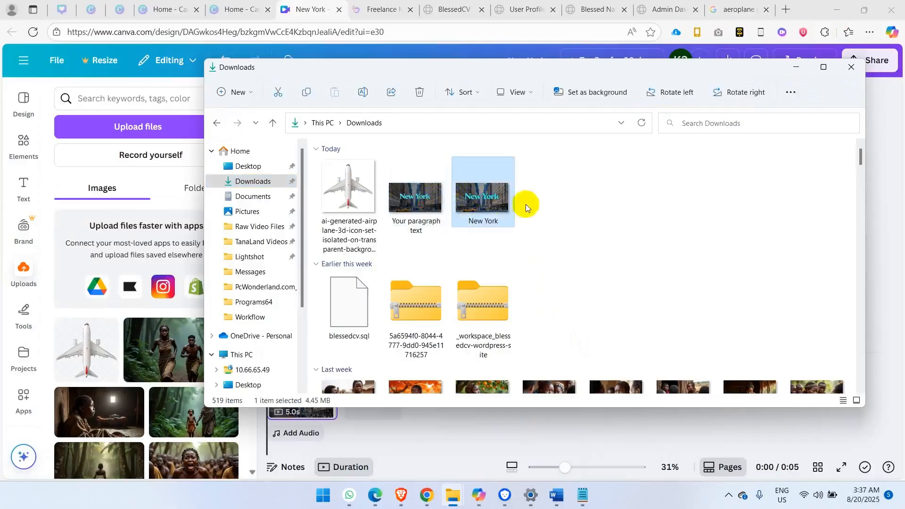
left_click_drag(501, 204, 176, 325)
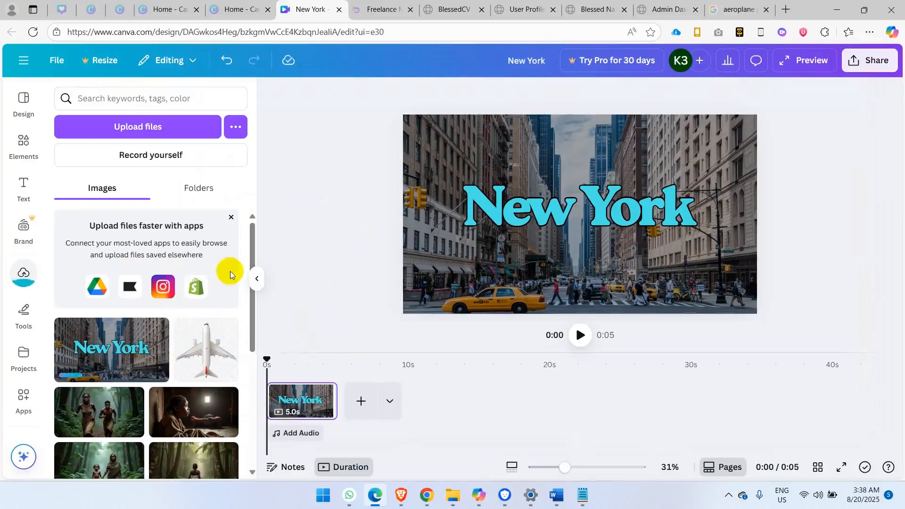
- Search the elements library for "Airplane" and show only the graphics results
left_click(22, 140)
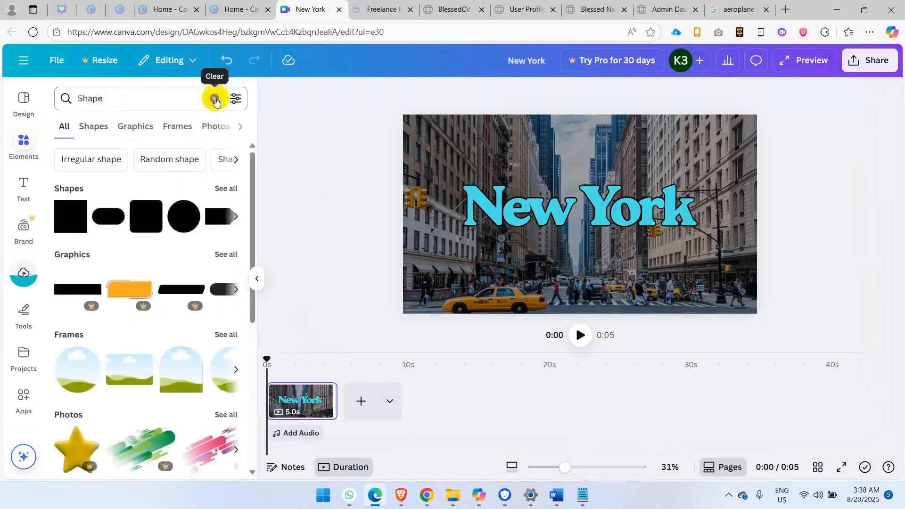
left_click(215, 98)
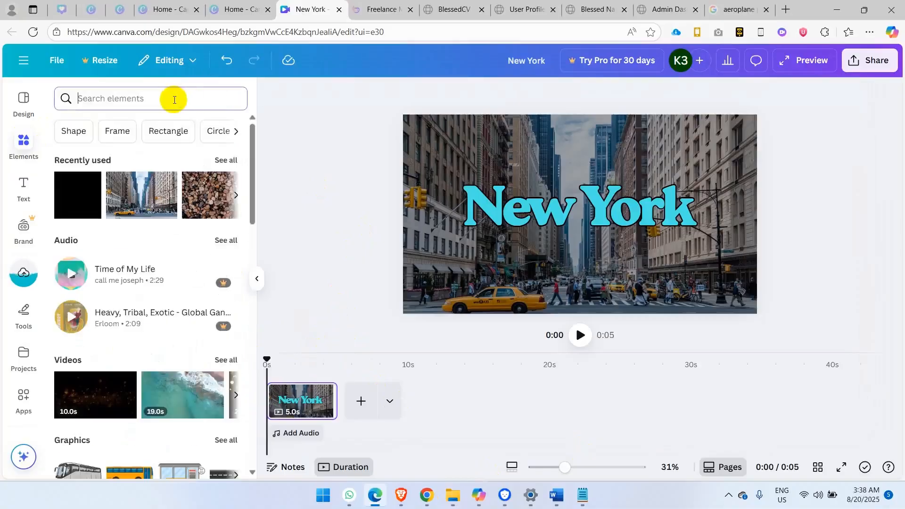
type("a")
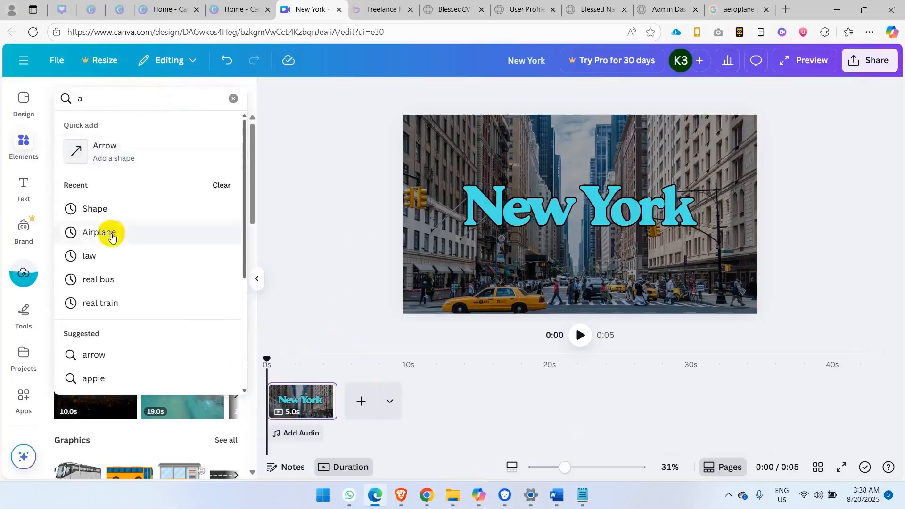
left_click(112, 233)
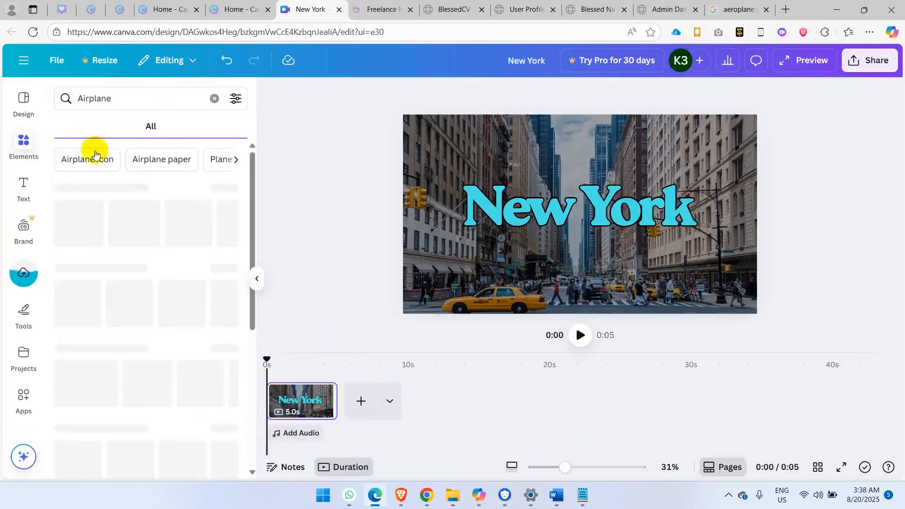
left_click(99, 127)
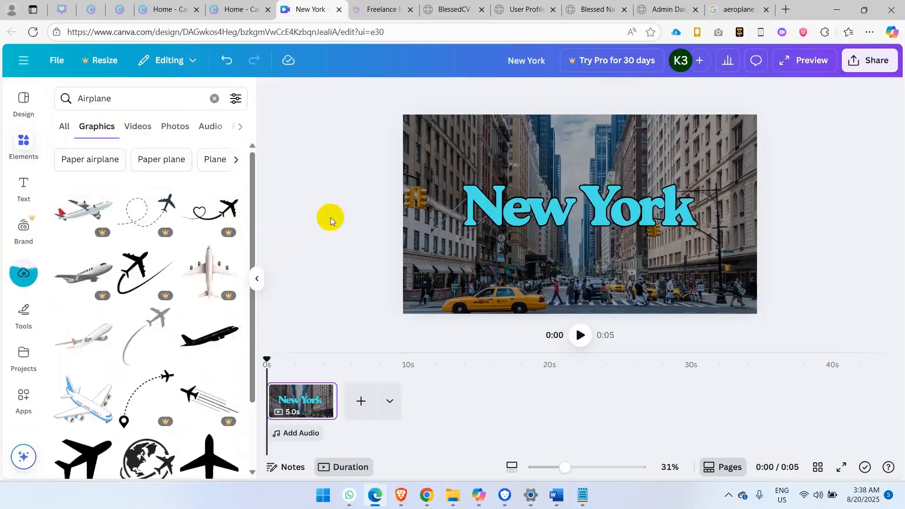
- Delete the current page's content and set the uploaded "New York" image as the page background
left_click(25, 277)
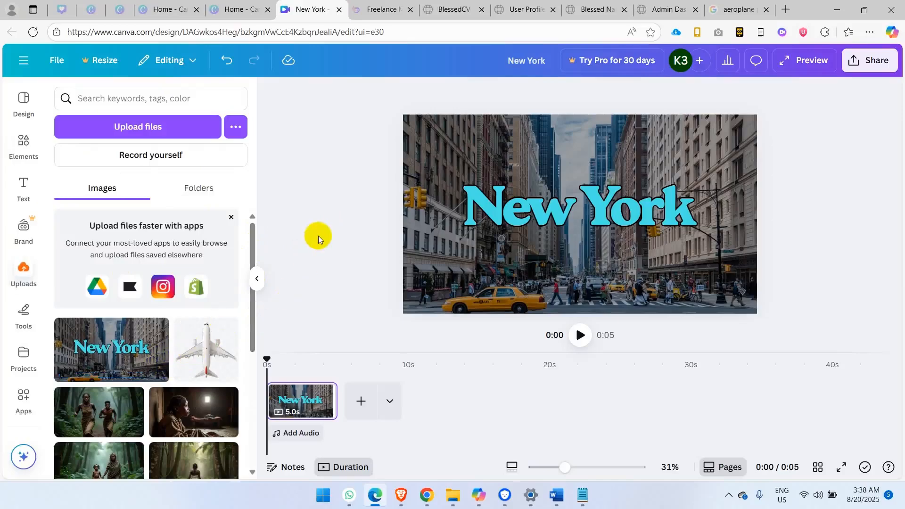
left_click(323, 392)
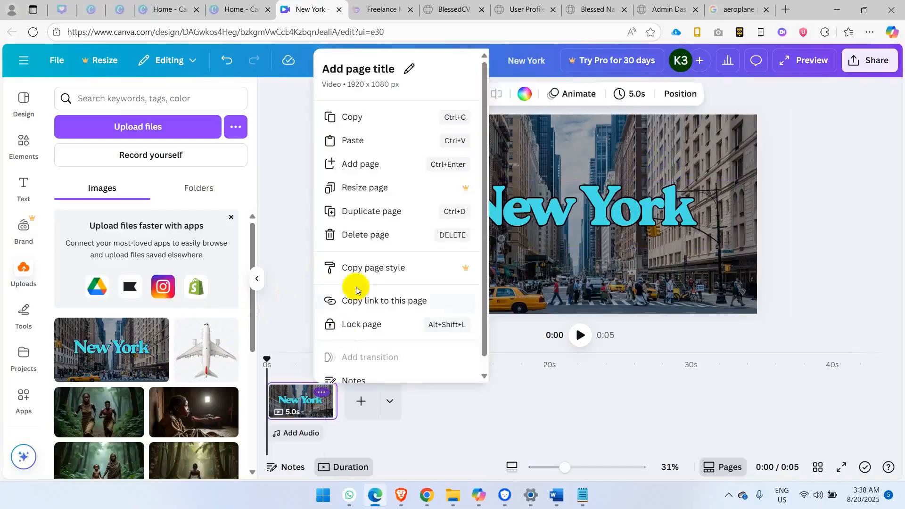
left_click(383, 235)
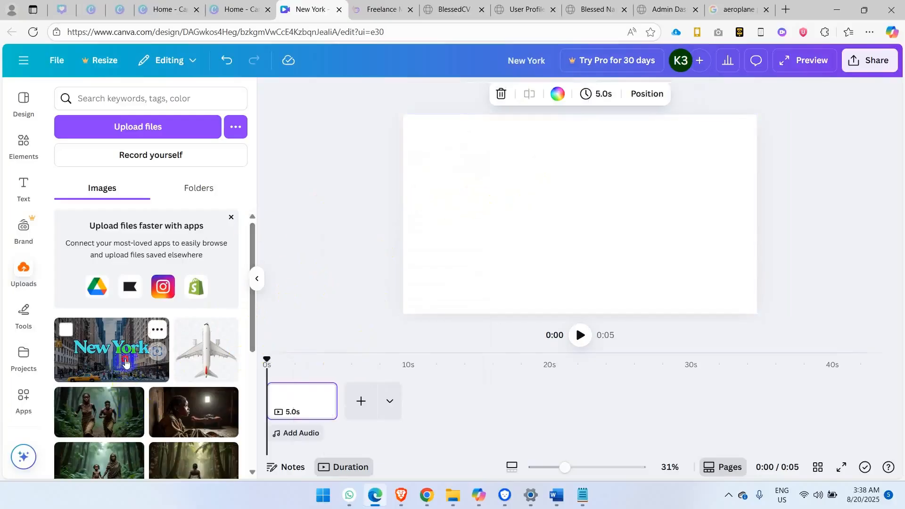
left_click_drag(125, 363, 558, 209)
right_click(558, 211)
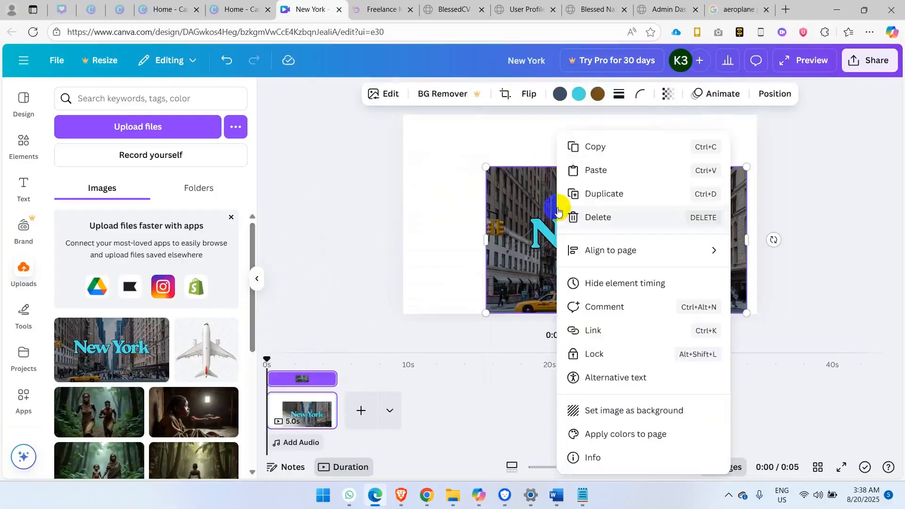
left_click(587, 411)
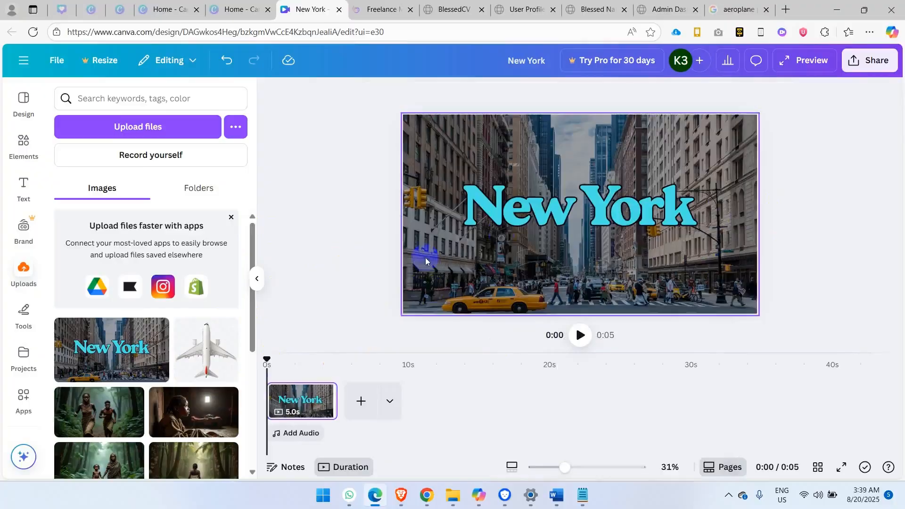
- Add the uploaded airplane image, rotate it so its nose points right, and place it over the "N" of "New York"
left_click(203, 349)
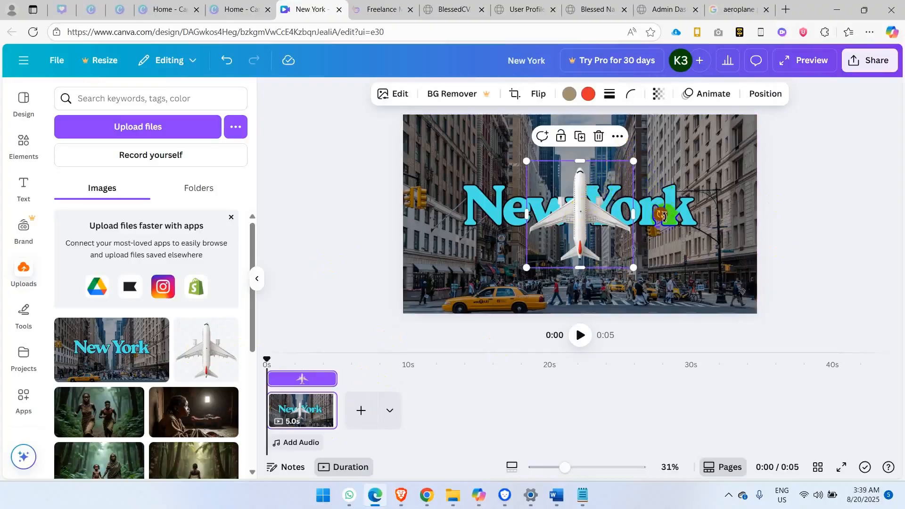
left_click_drag(663, 216, 576, 268)
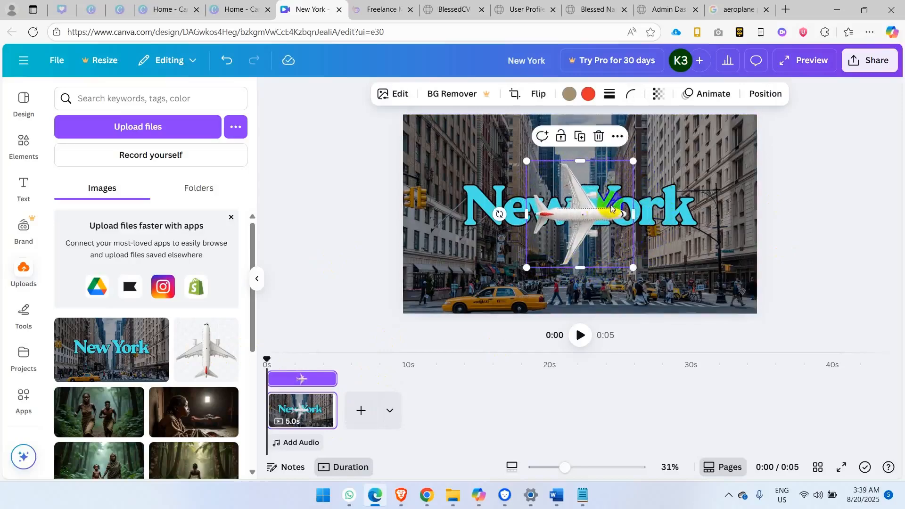
left_click_drag(598, 210, 496, 210)
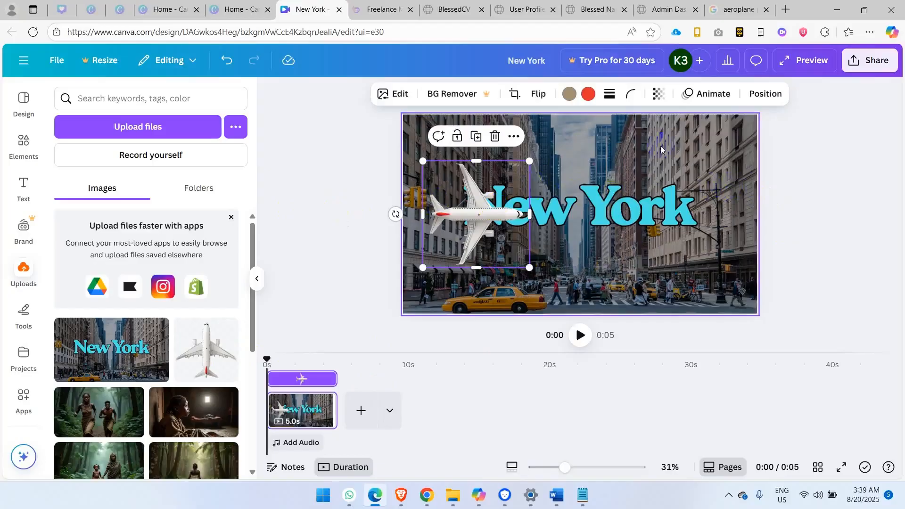
left_click(792, 196)
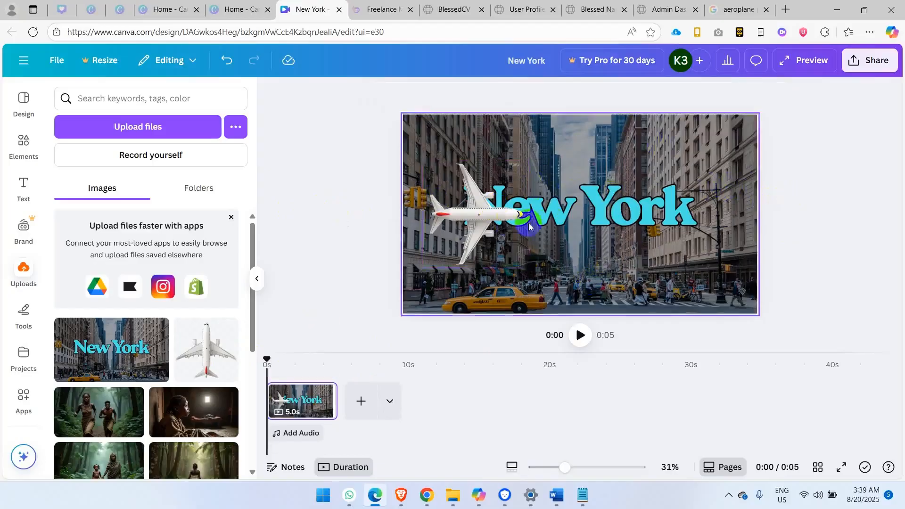
left_click(489, 221)
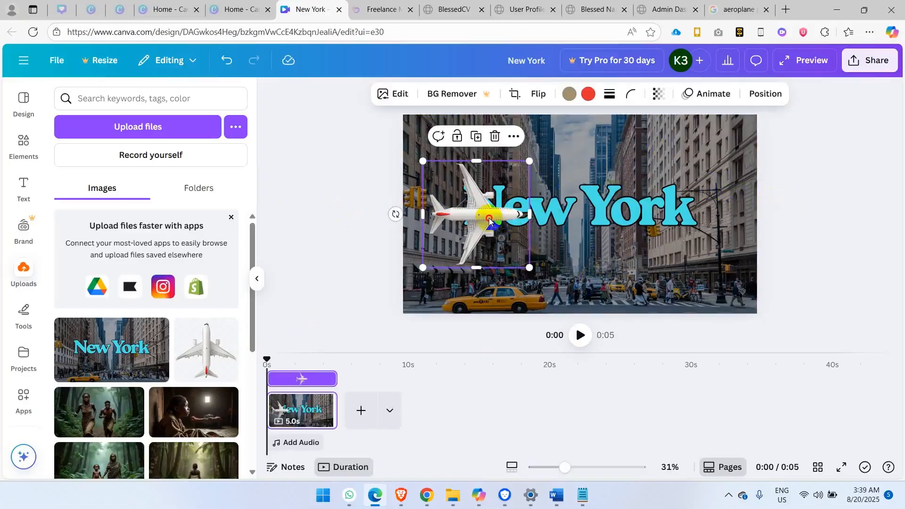
left_click_drag(489, 221, 500, 220)
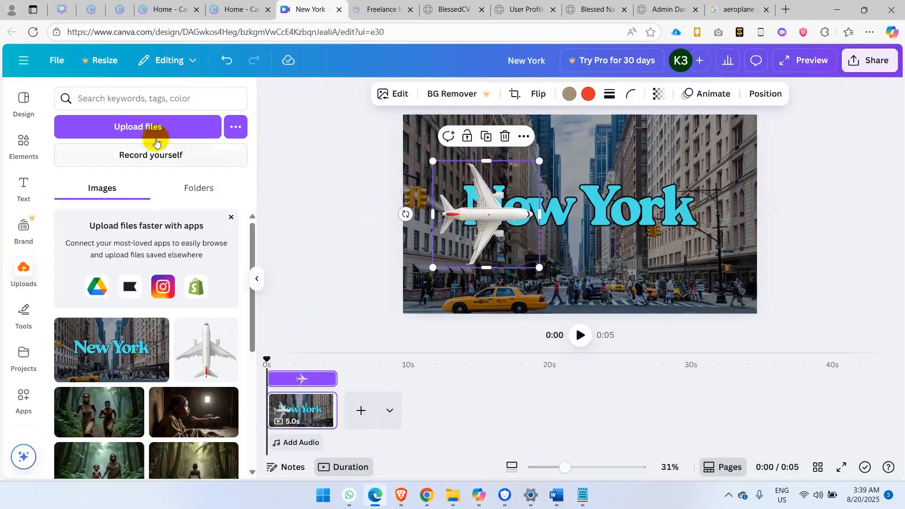
- Add the recently used square shape and stretch it over the page's full height and past its right edge
left_click(34, 137)
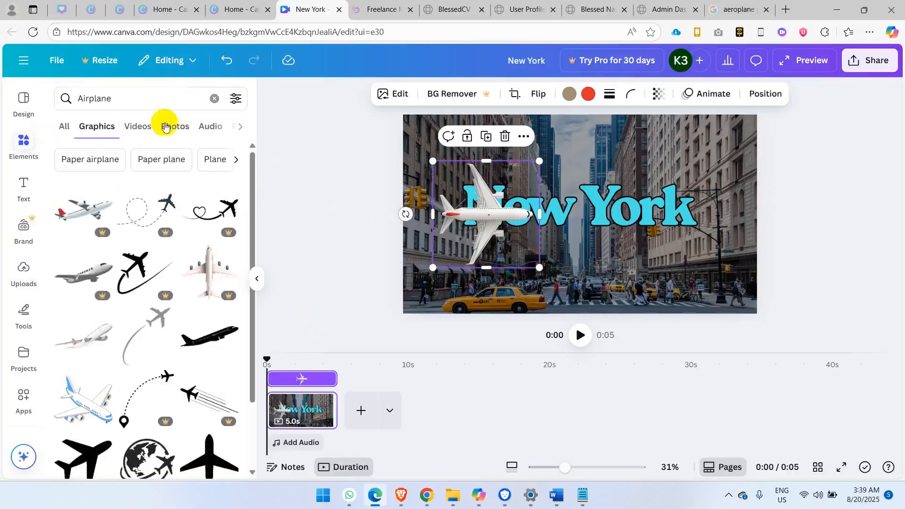
left_click(214, 98)
left_click(71, 184)
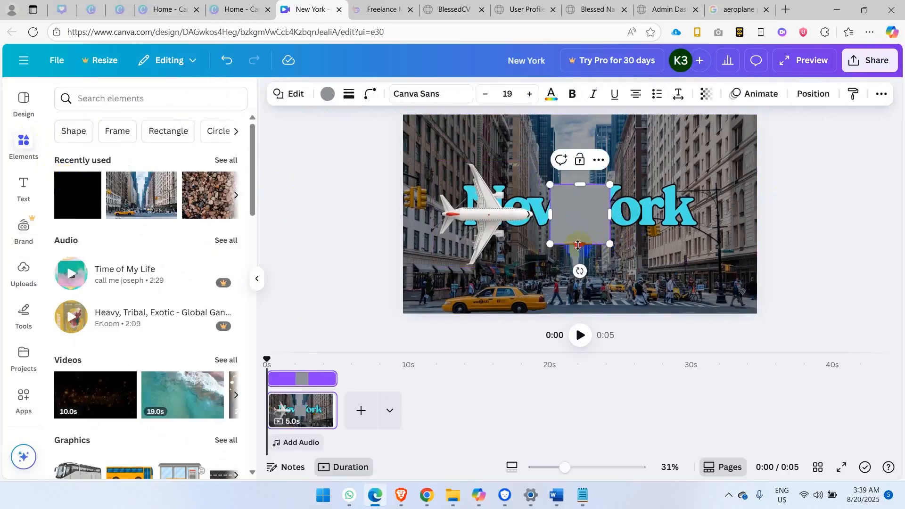
left_click_drag(578, 244, 586, 324)
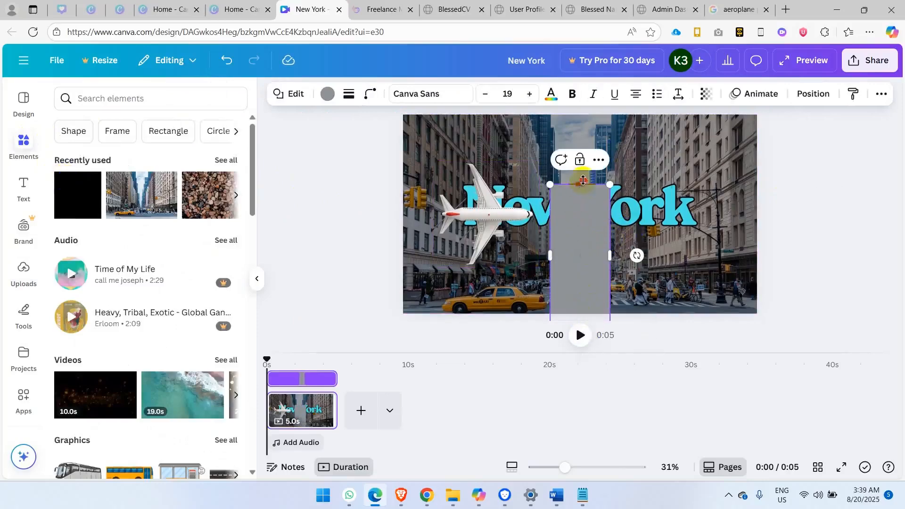
left_click_drag(583, 180, 618, 108)
left_click_drag(611, 215, 832, 216)
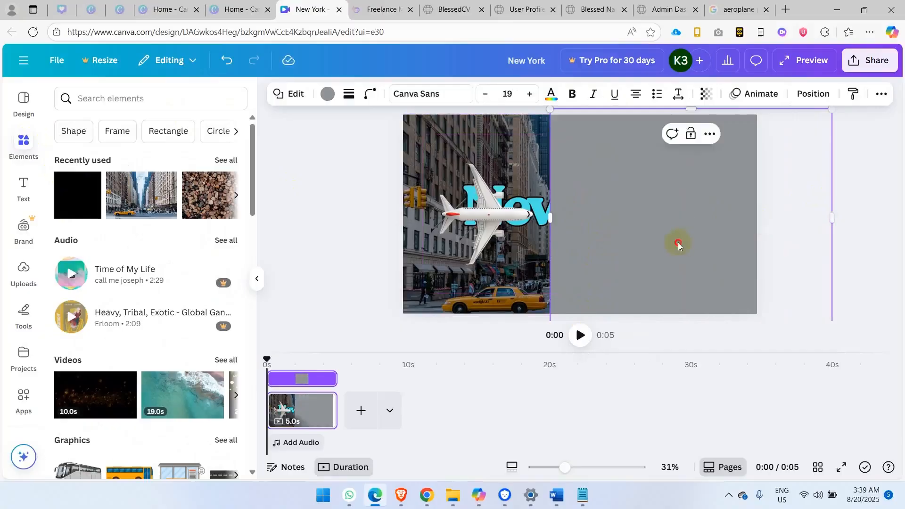
- Widen the grey rectangle beyond the page's width and position it with its left edge crossing the middle of the airplane
left_click_drag(678, 244, 510, 245)
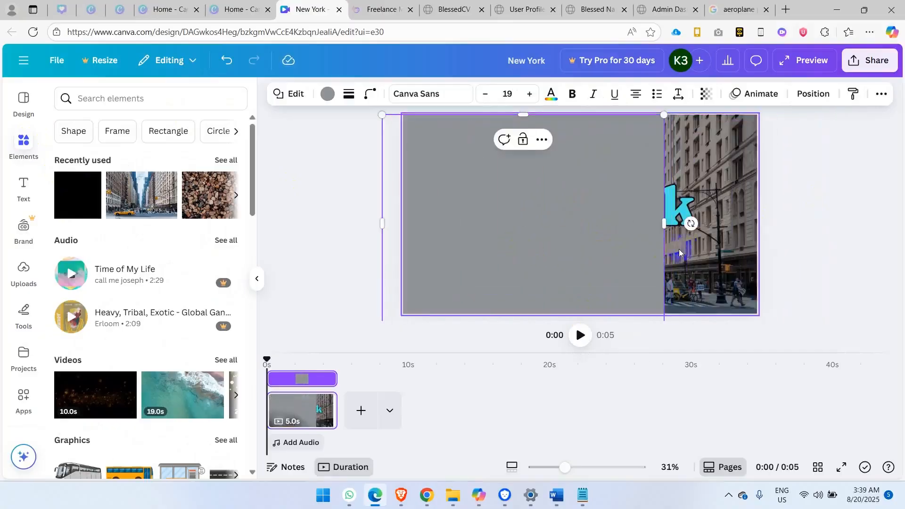
left_click(663, 208)
left_click_drag(661, 223, 902, 203)
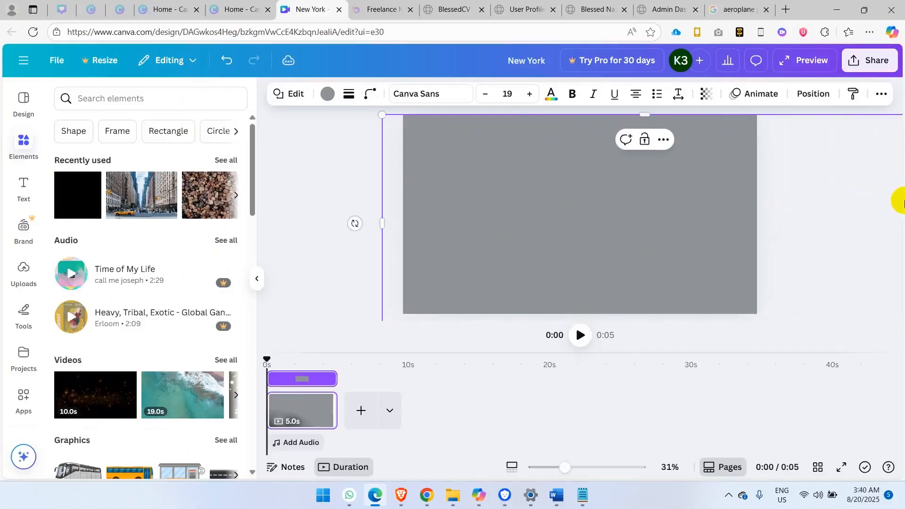
left_click_drag(679, 237, 553, 225)
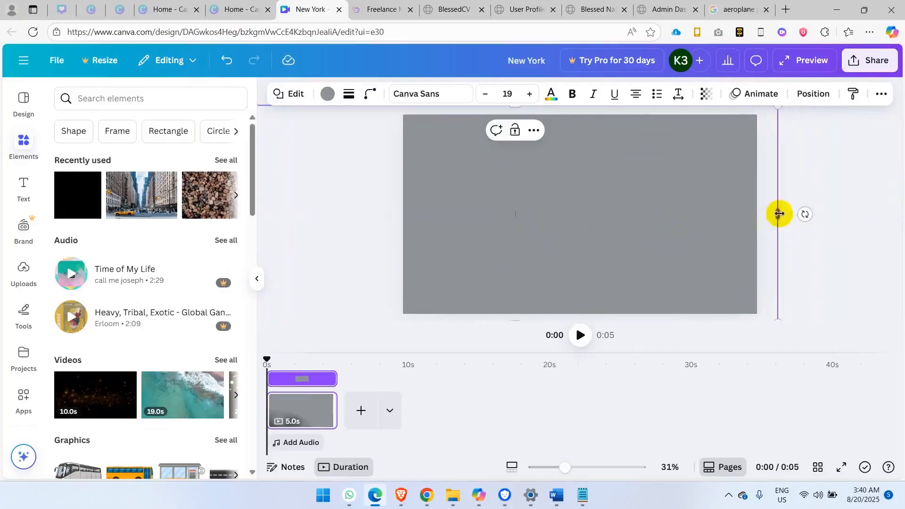
left_click_drag(779, 214, 858, 214)
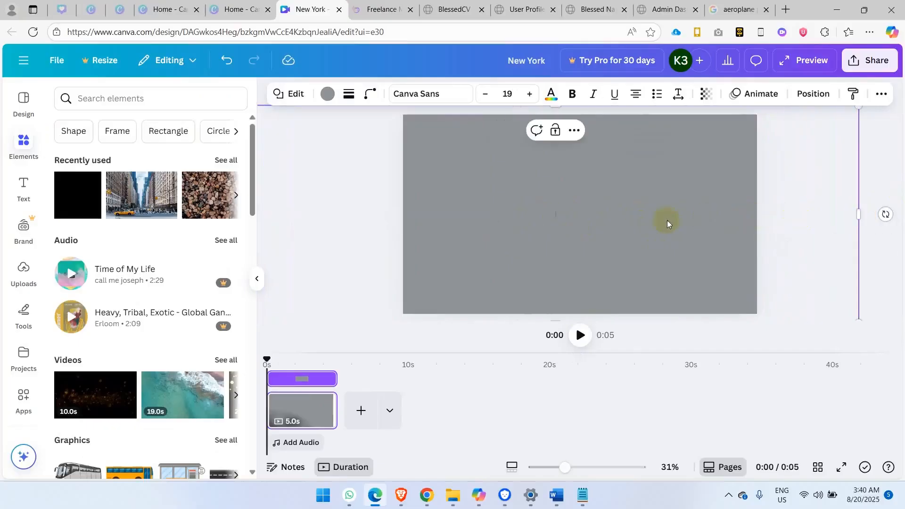
left_click(335, 222)
left_click_drag(480, 176, 541, 194)
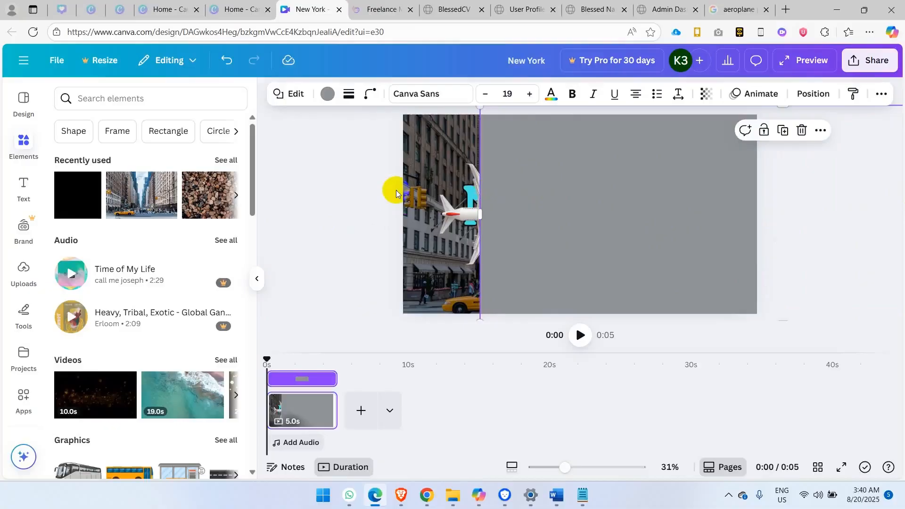
- Add a second, dark square, move it onto the airplane and flatten it into a thin bar along the fuselage
left_click(81, 130)
left_click(215, 98)
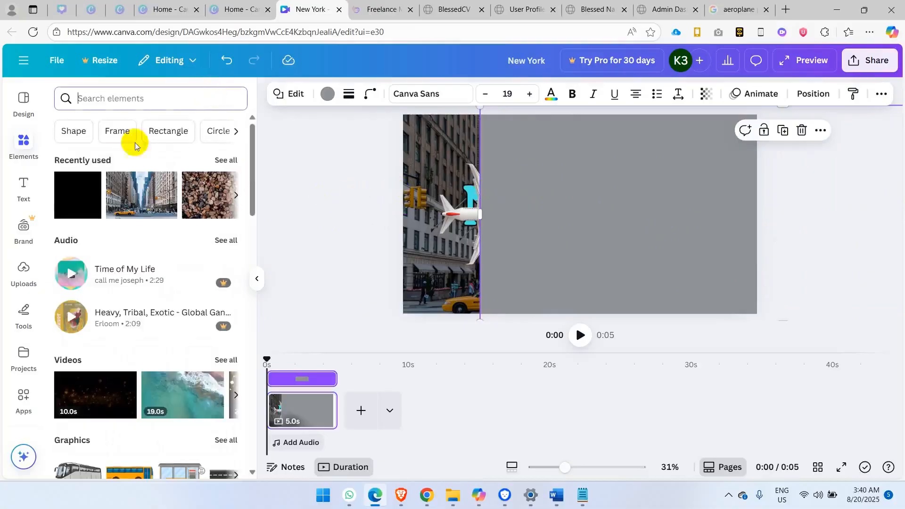
left_click(70, 201)
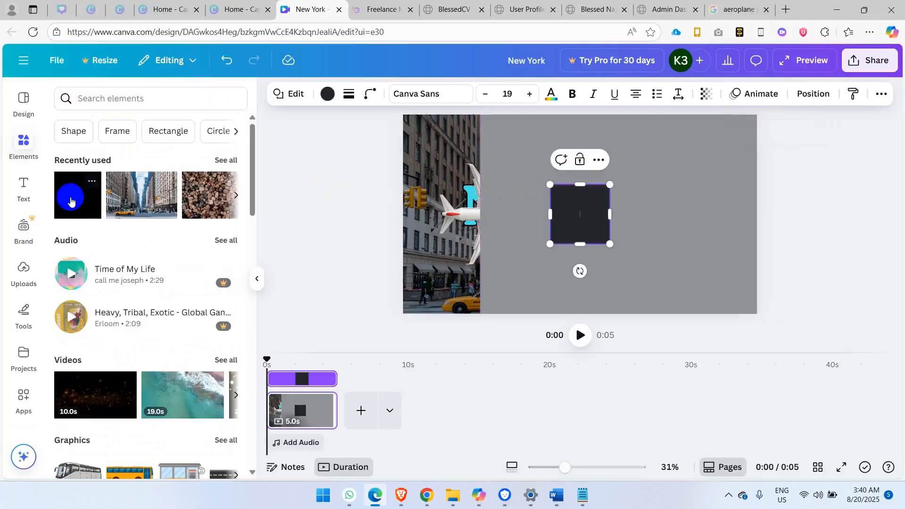
left_click_drag(76, 200, 455, 204)
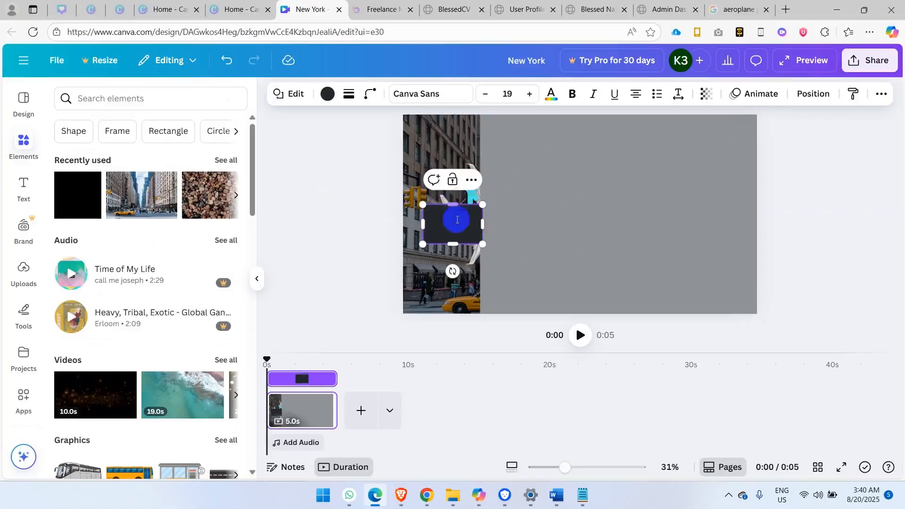
left_click_drag(454, 240, 478, 228)
left_click(462, 223)
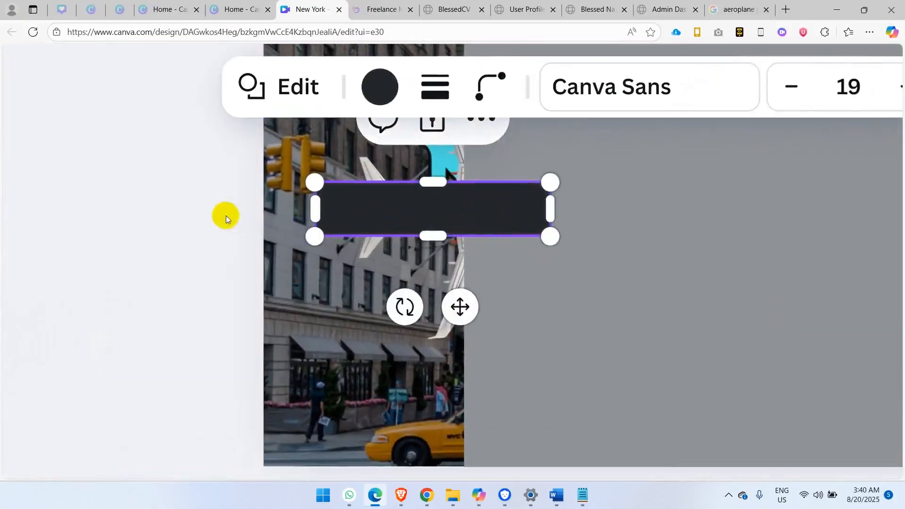
- Send the dark bar behind the airplane and shift it left so it extends past the tail in line with the fuselage
left_click(276, 202)
scroll(335, 202, "down", 3)
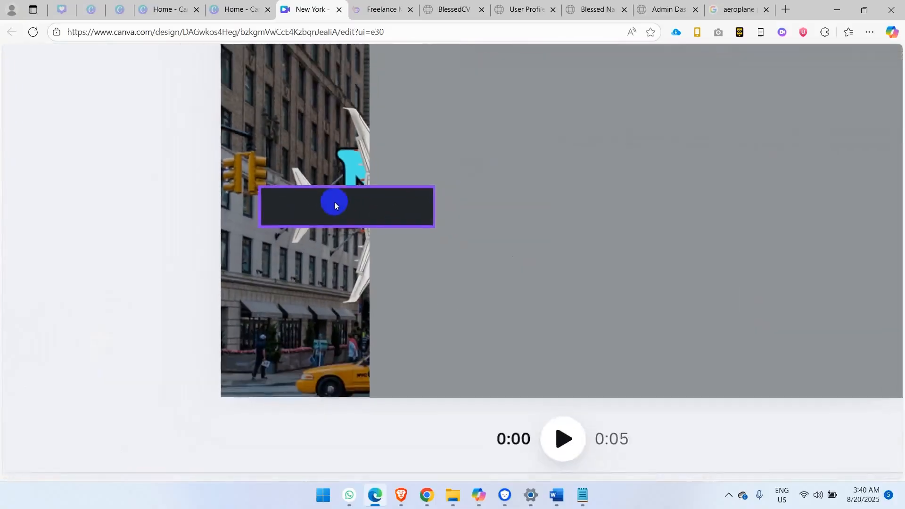
left_click(304, 203)
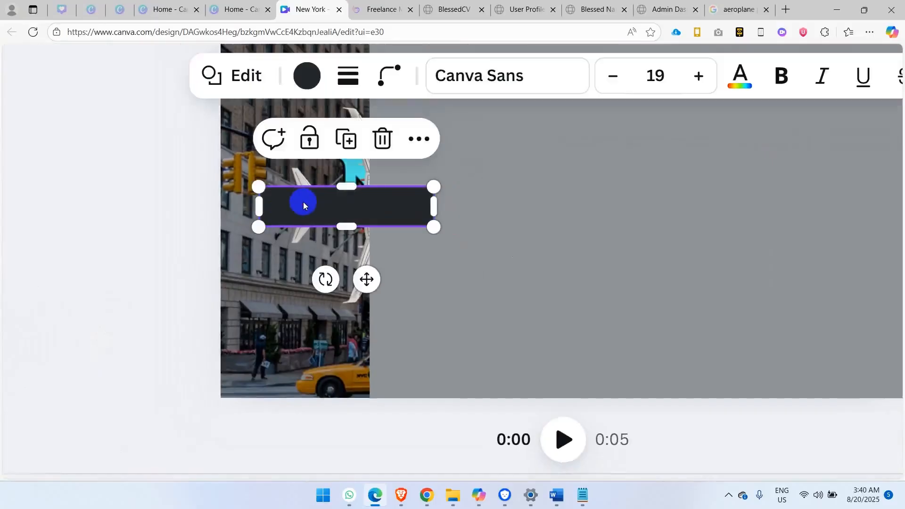
mouse_move(303, 203)
left_mouse_down()
mouse_move(305, 226)
mouse_move(307, 214)
left_mouse_up()
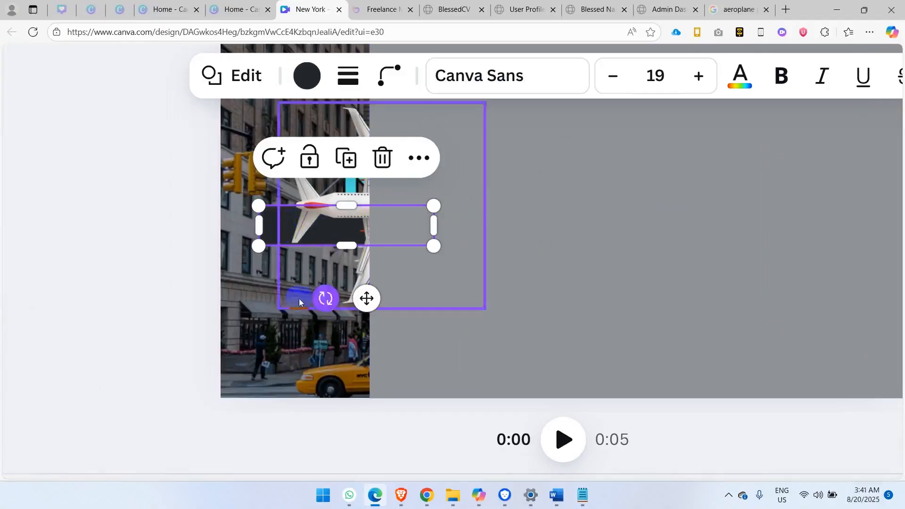
left_click_drag(275, 219, 255, 203)
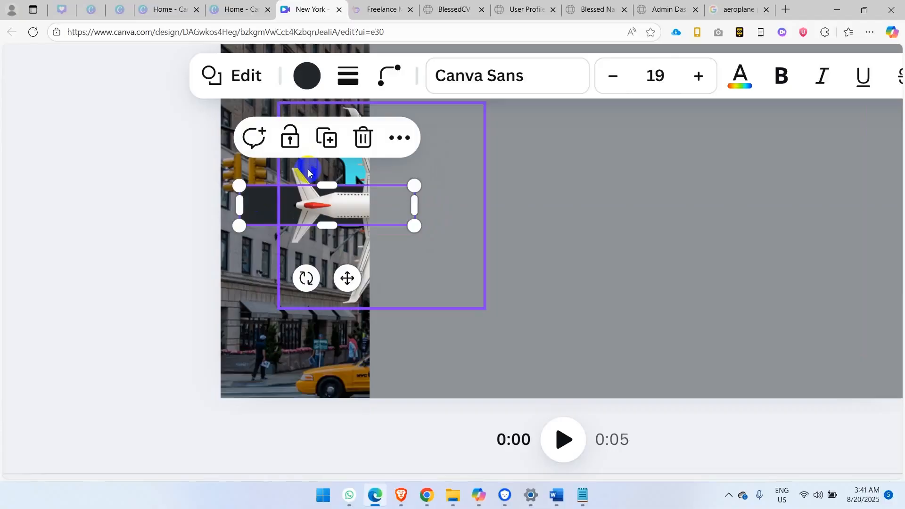
- Bring the airplane in front of the grey rectangle and select the dark bar again
left_click(308, 172)
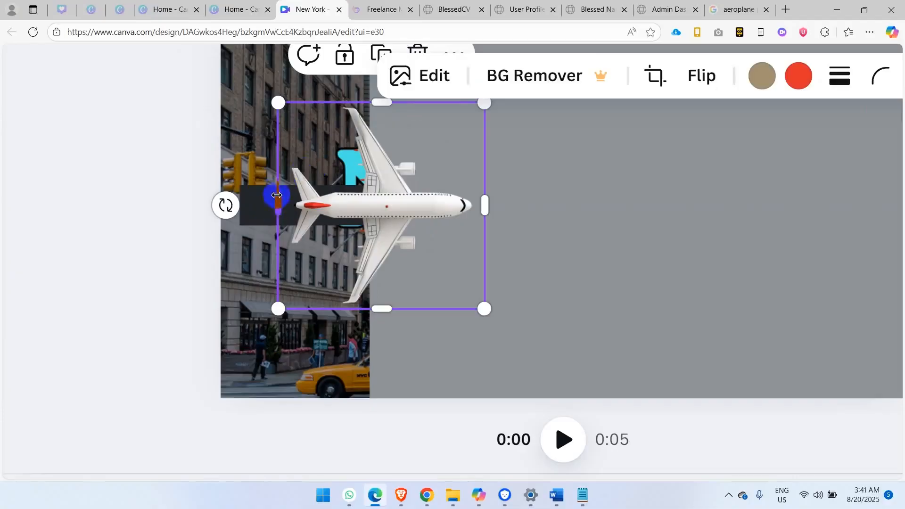
left_click(254, 209)
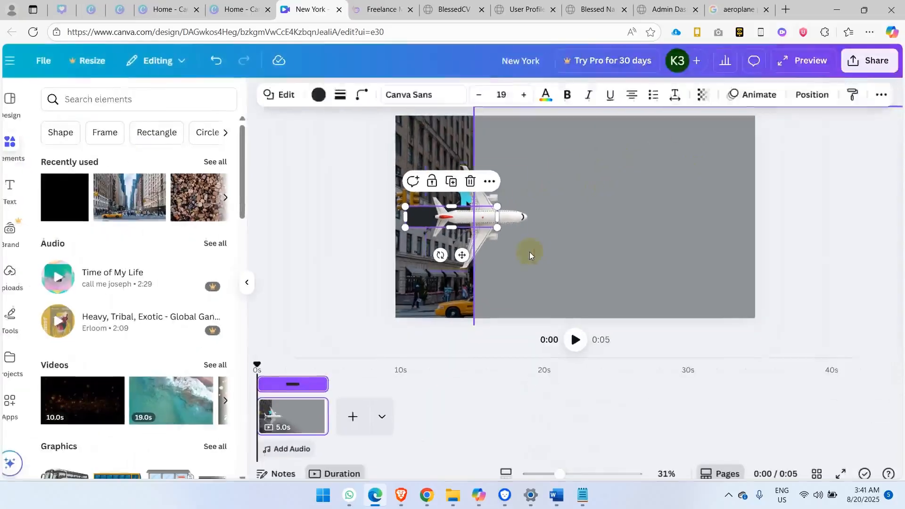
- Set the dark bar's transparency to 0 and group the bar with the airplane
left_click(704, 97)
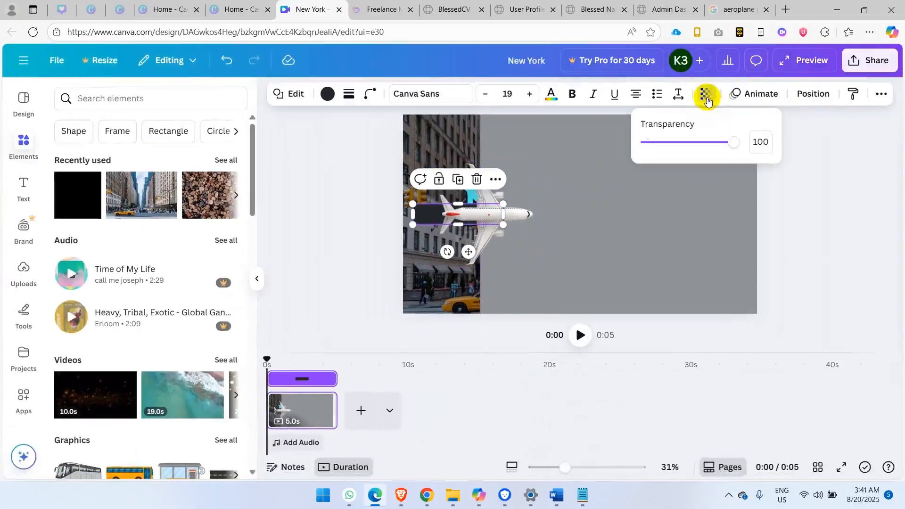
left_click_drag(733, 142, 610, 150)
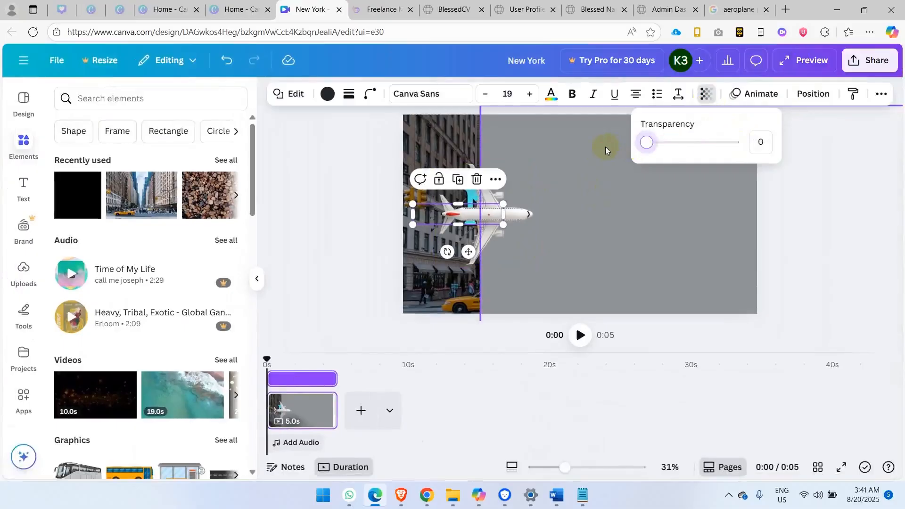
left_click(504, 194, "shift")
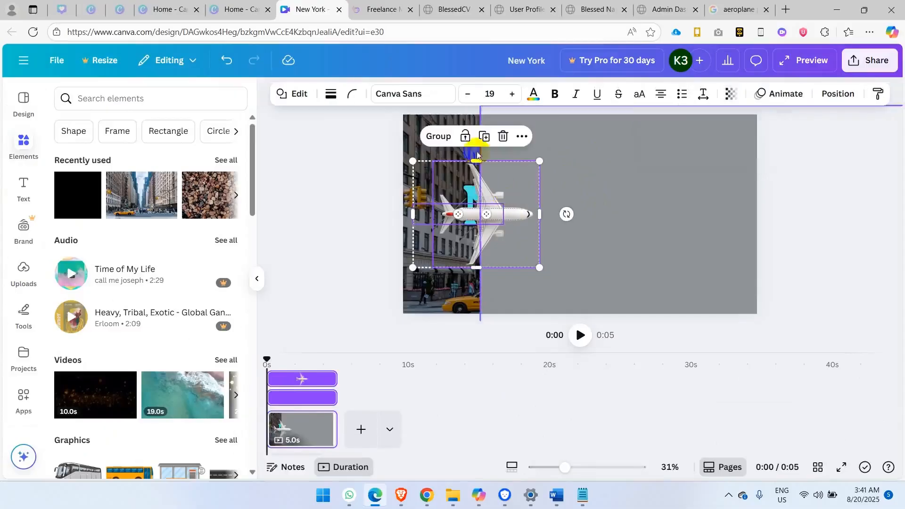
left_click(434, 136)
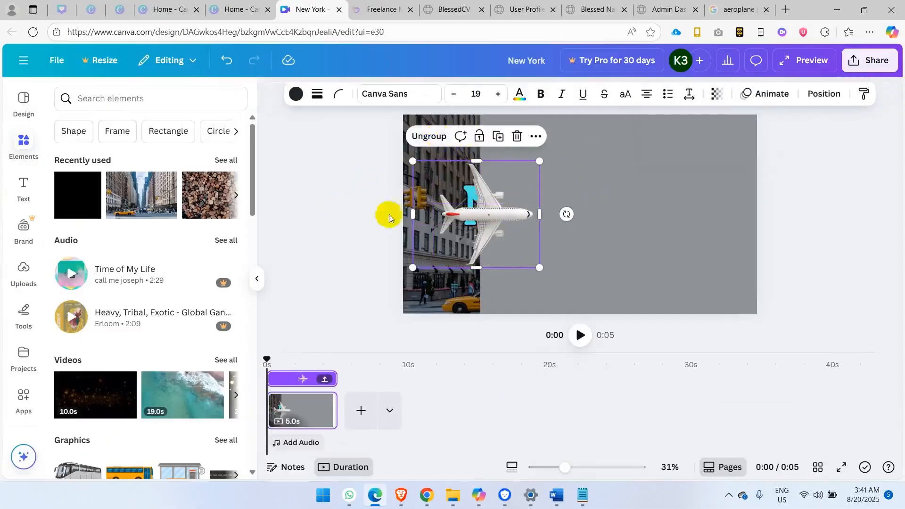
left_click(365, 206)
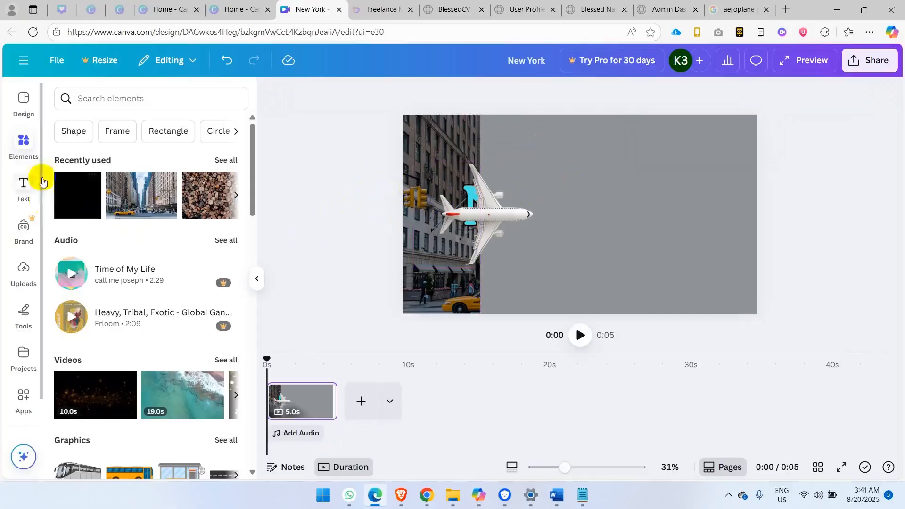
- Add another dark square, enlarge and tilt it along the airplane's upper wing, and fit a mirrored-angle copy along the lower wing
left_click(70, 191)
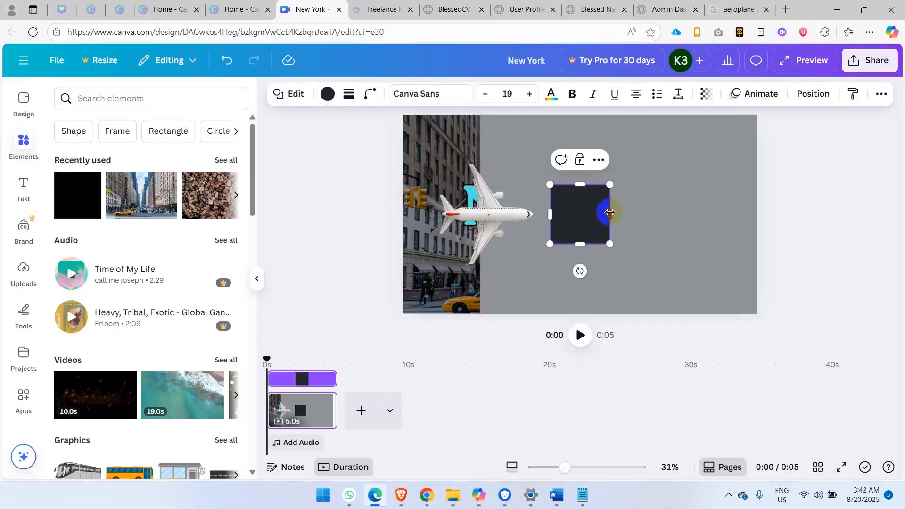
mouse_move(610, 212)
left_mouse_down()
mouse_move(578, 212)
mouse_move(623, 218)
left_mouse_up()
left_click_drag(587, 185, 528, 147)
left_click_drag(577, 172, 572, 149)
left_click_drag(540, 186, 627, 281)
left_click_drag(566, 229, 525, 265)
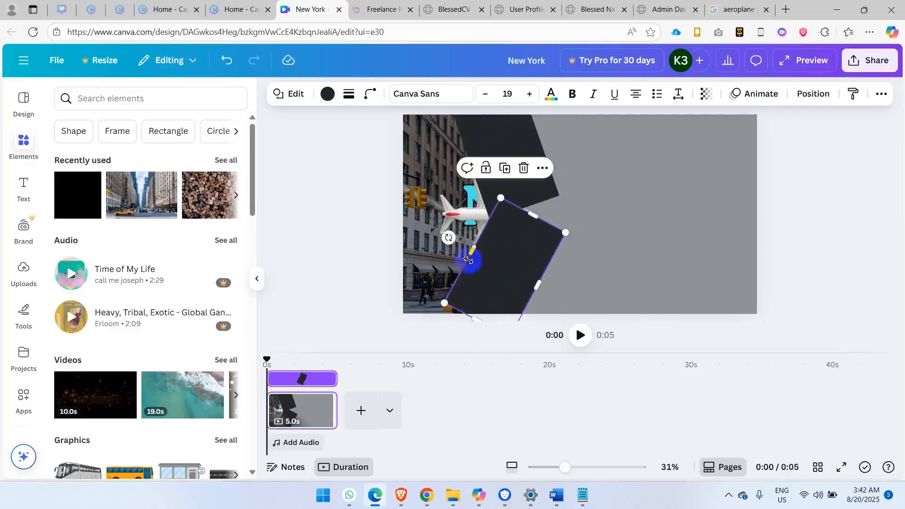
left_click_drag(448, 238, 448, 242)
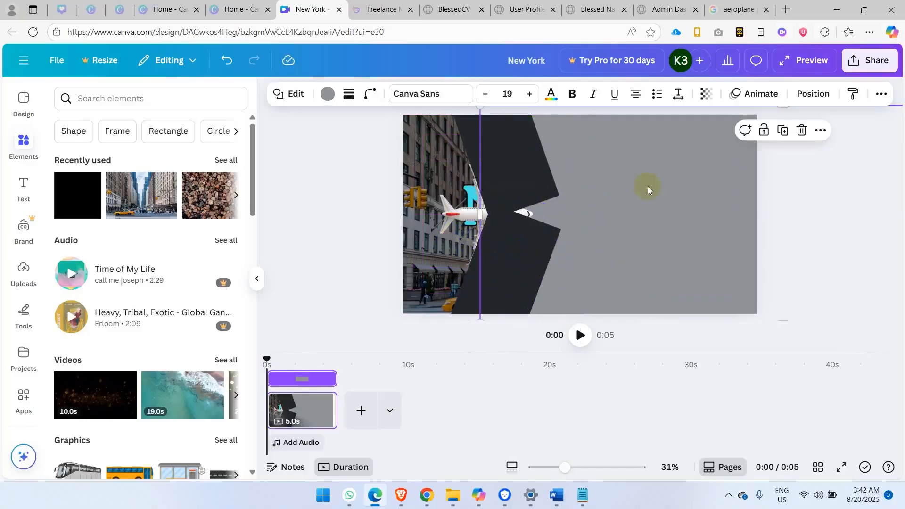
- Bring the airplane group forward, in front of the two tilted dark rectangles
left_click(510, 168)
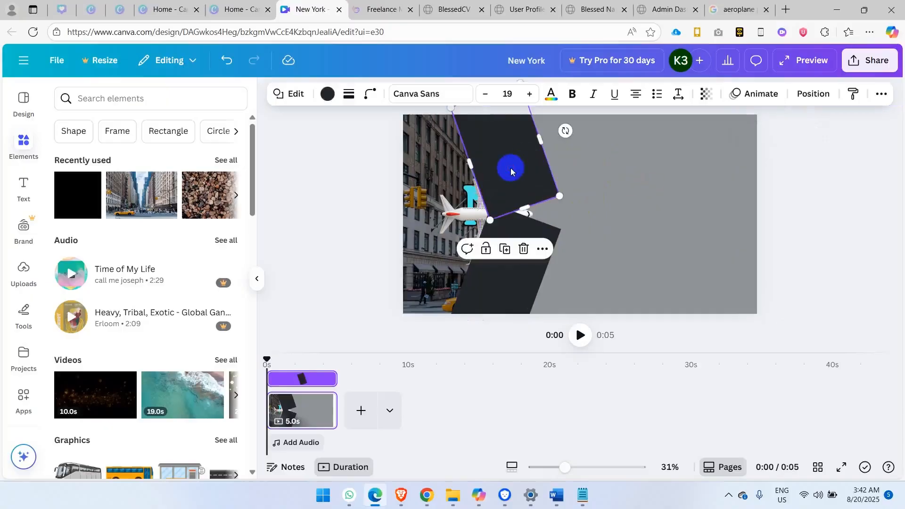
left_click(553, 225, "shift")
left_click(549, 235, "shift")
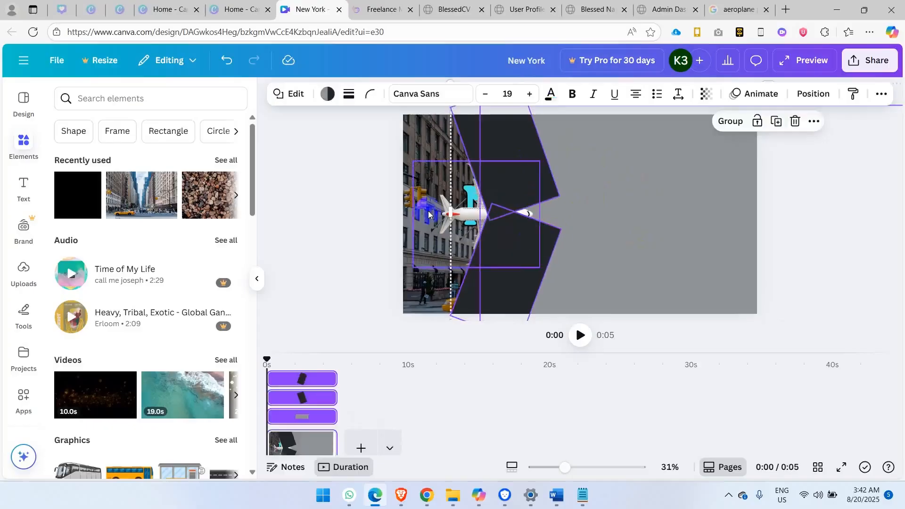
key("ctrl+g")
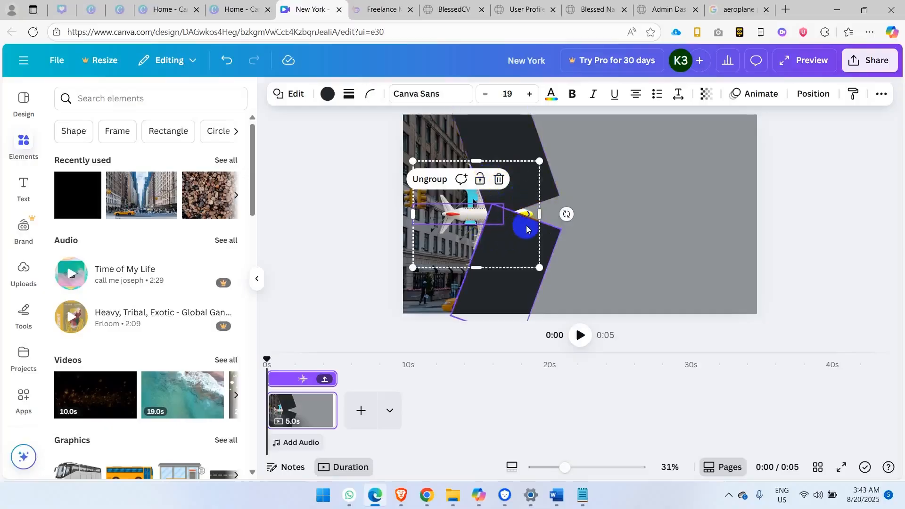
key("ctrl+]")
key("ctrl+]")
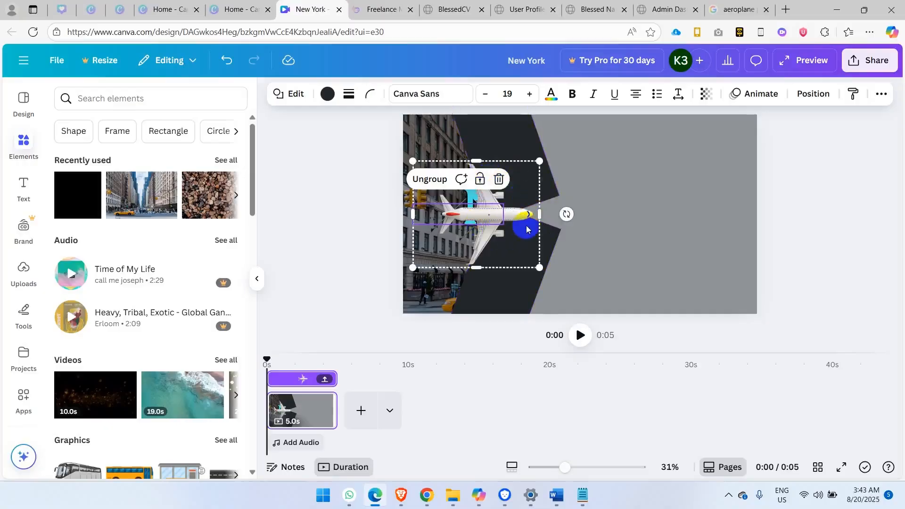
left_click(528, 230)
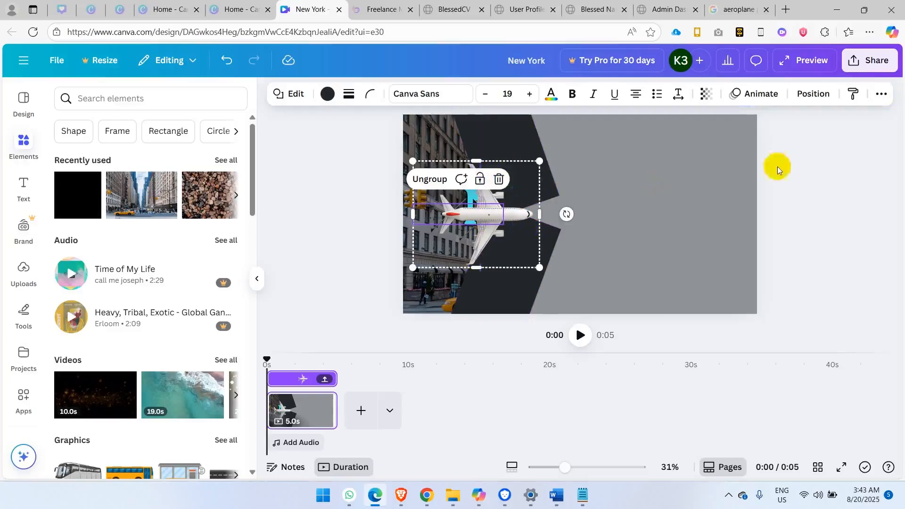
left_click(309, 196)
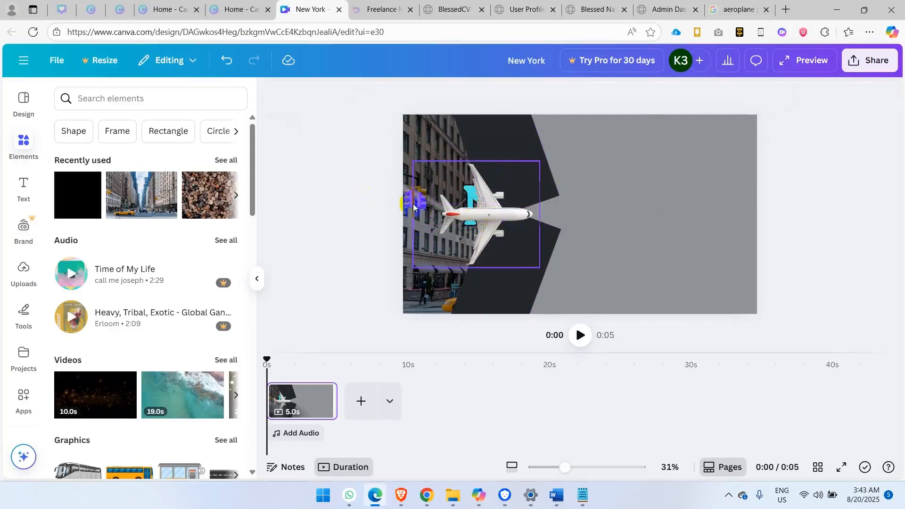
left_click(453, 204)
right_click(452, 204)
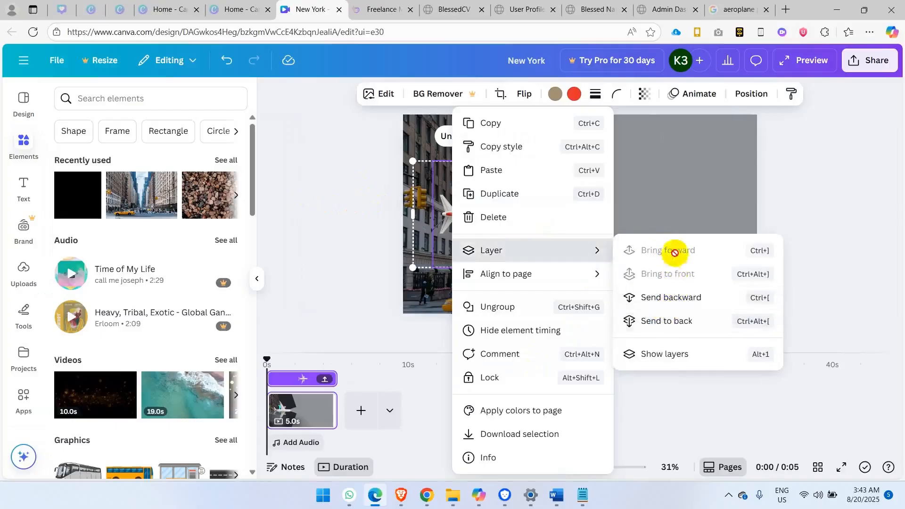
left_click(360, 243)
- Recolour the large grey rectangle and both tilted dark rectangles with the turquoise from the New York image's photo colours
left_click(620, 195)
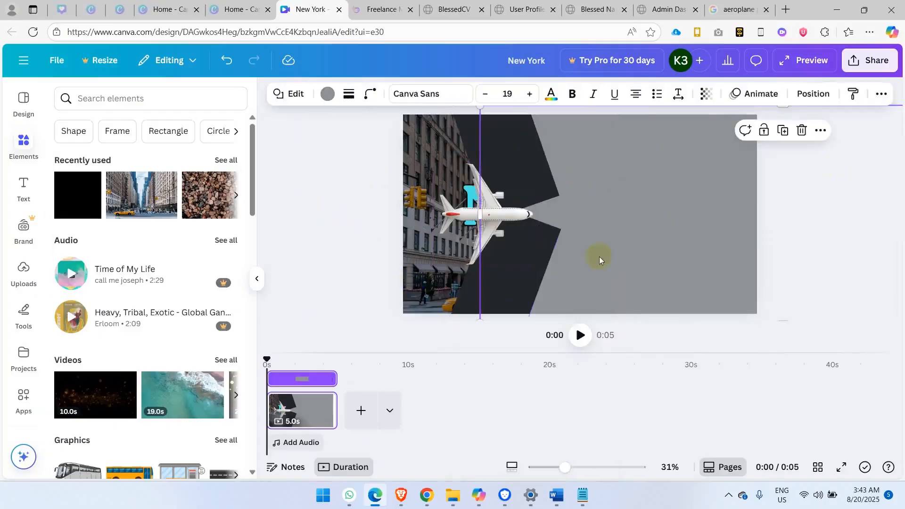
right_click(516, 276)
left_click(517, 277, "shift")
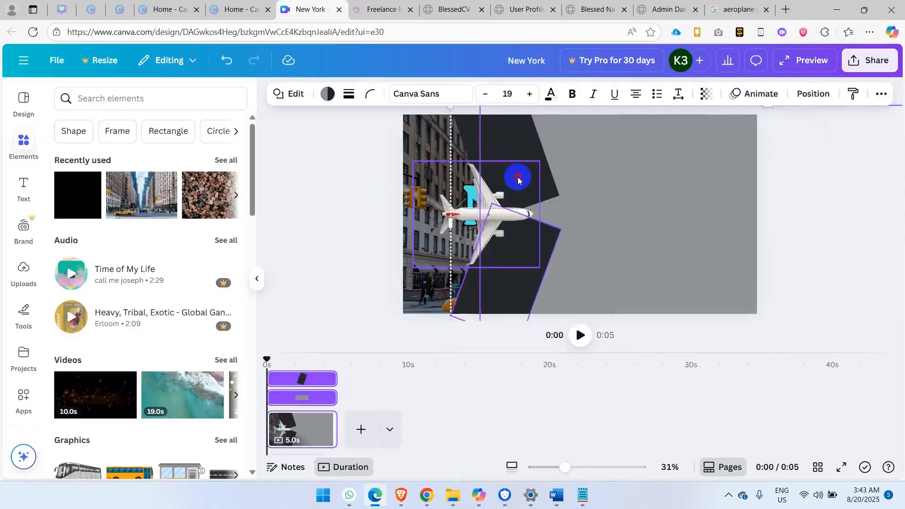
left_click(523, 150, "shift")
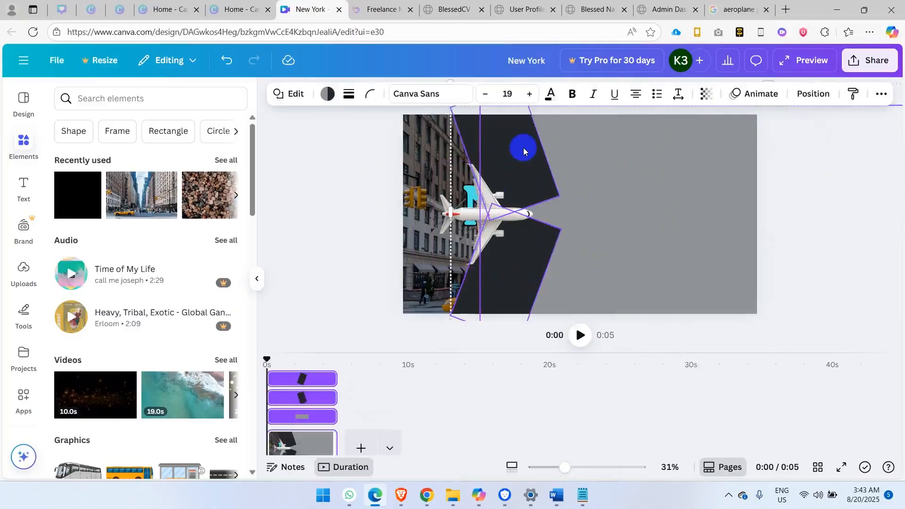
left_click(332, 94)
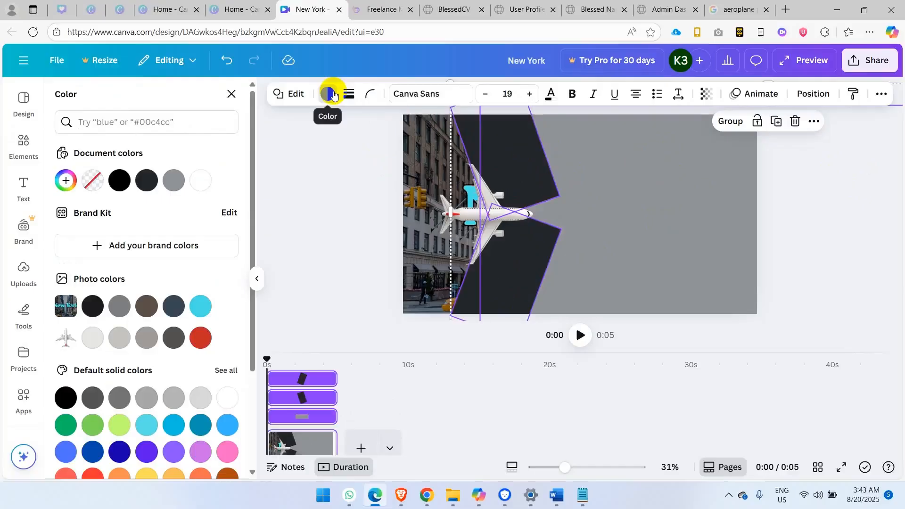
left_click(204, 312)
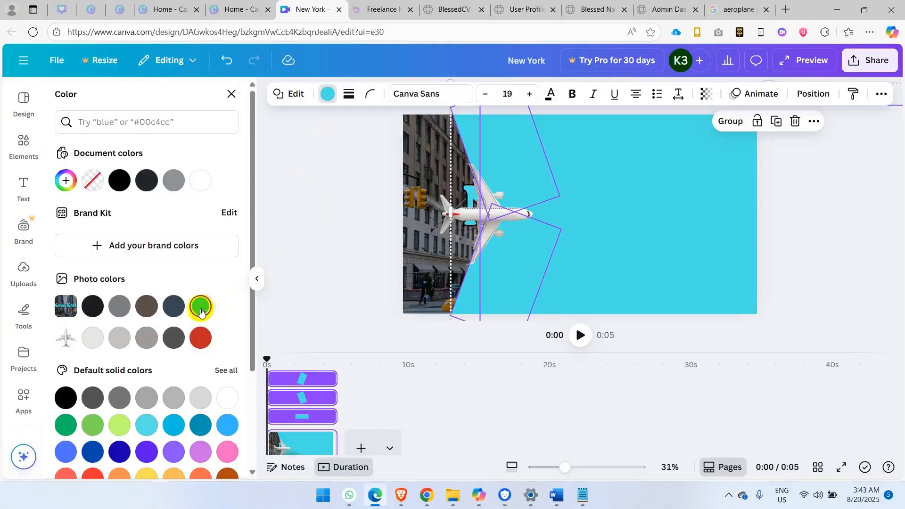
key("Escape")
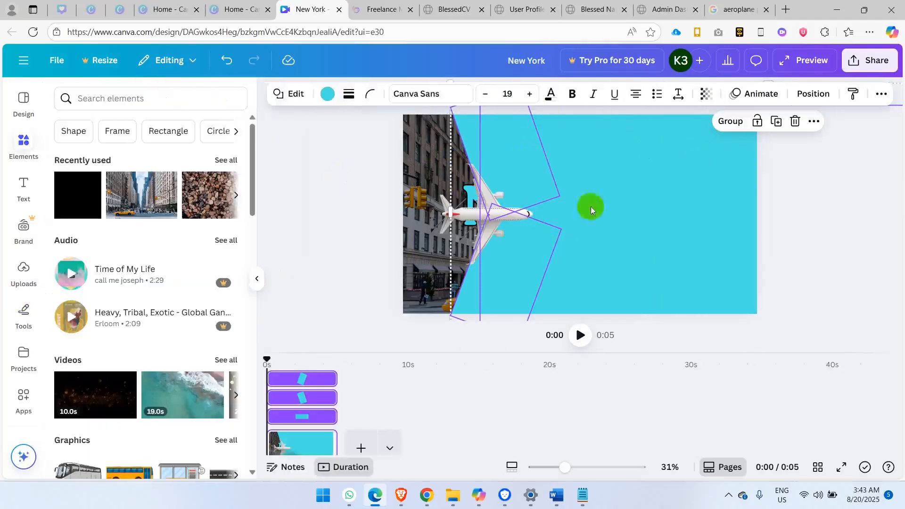
- Group the three turquoise shapes and combine them with the airplane group into one group
left_click(732, 123)
left_click(733, 123)
left_click(433, 214)
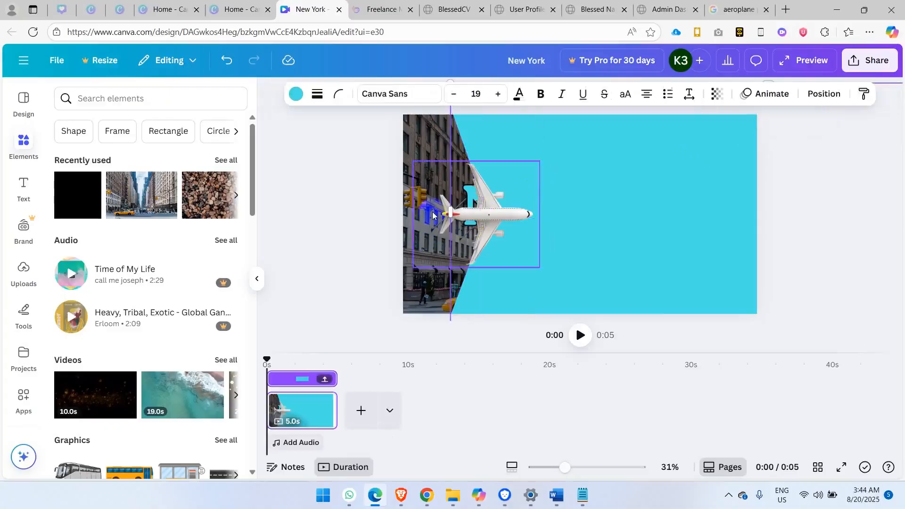
left_click(433, 215, "shift")
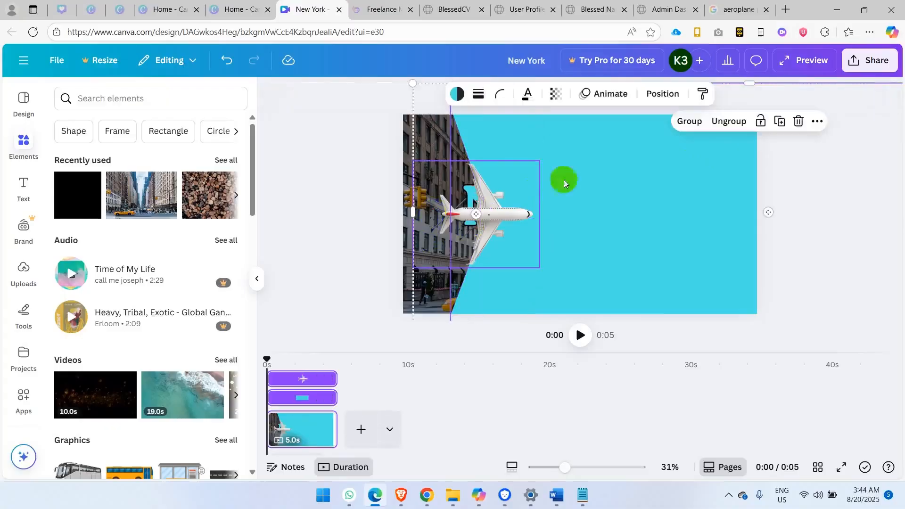
left_click_drag(333, 190, 776, 237)
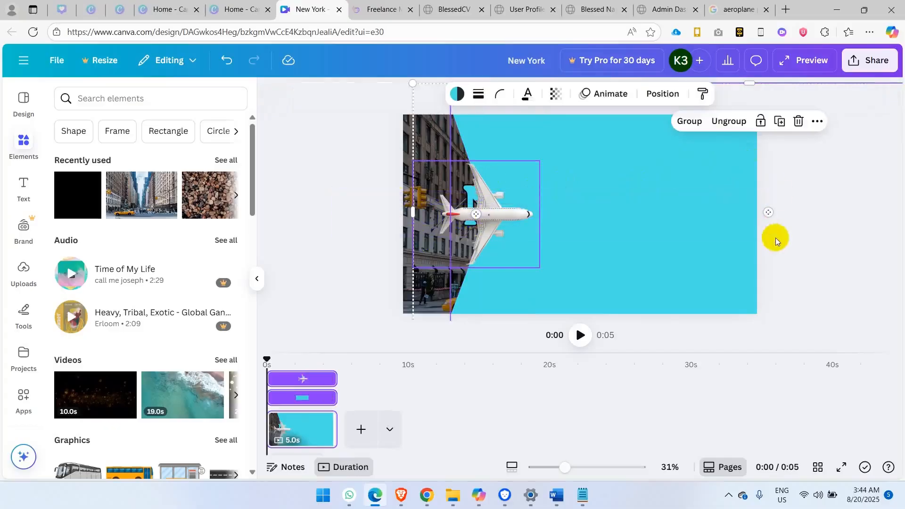
left_click(689, 121)
left_click(868, 194)
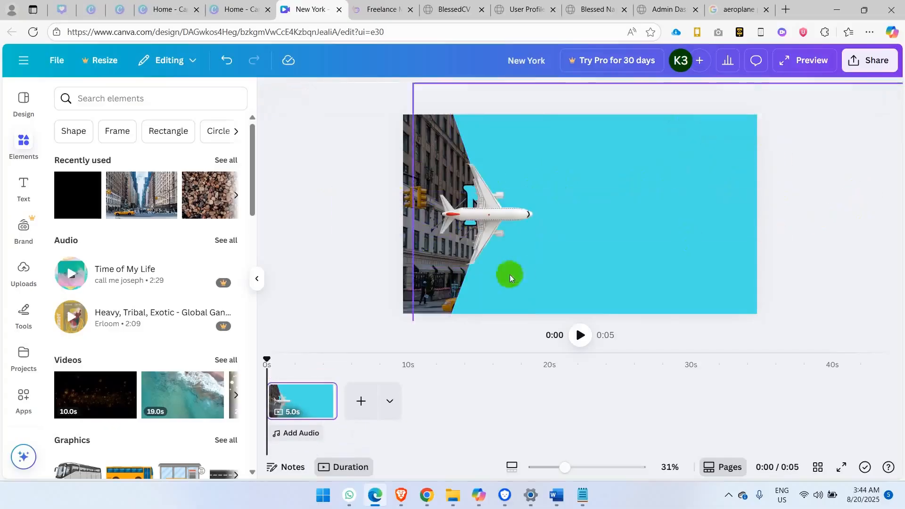
- Shift the combined group left until turquoise covers the whole page, and duplicate the page
left_click_drag(637, 203, 503, 205)
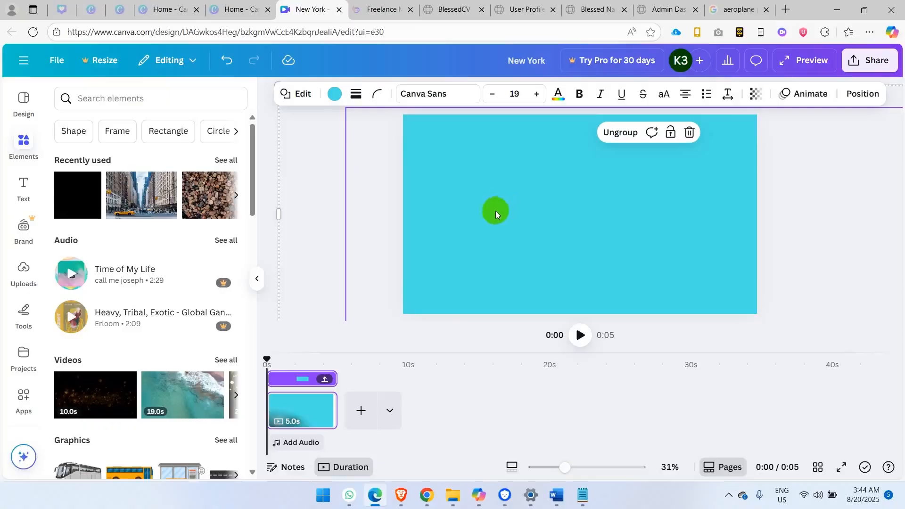
left_click(765, 185)
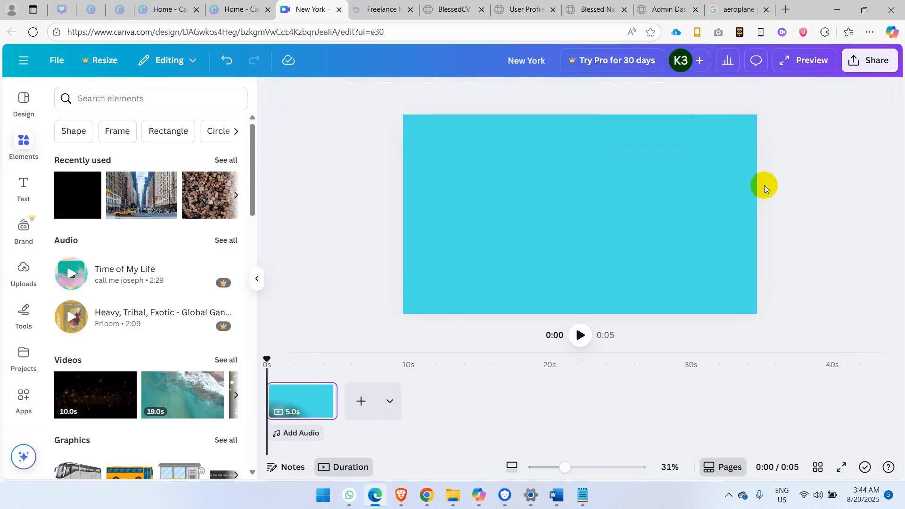
left_click(323, 395)
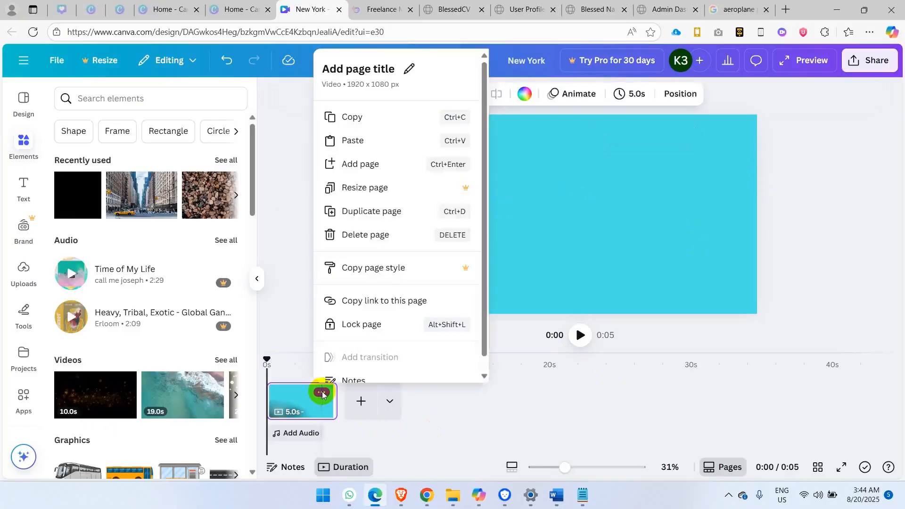
left_click(382, 214)
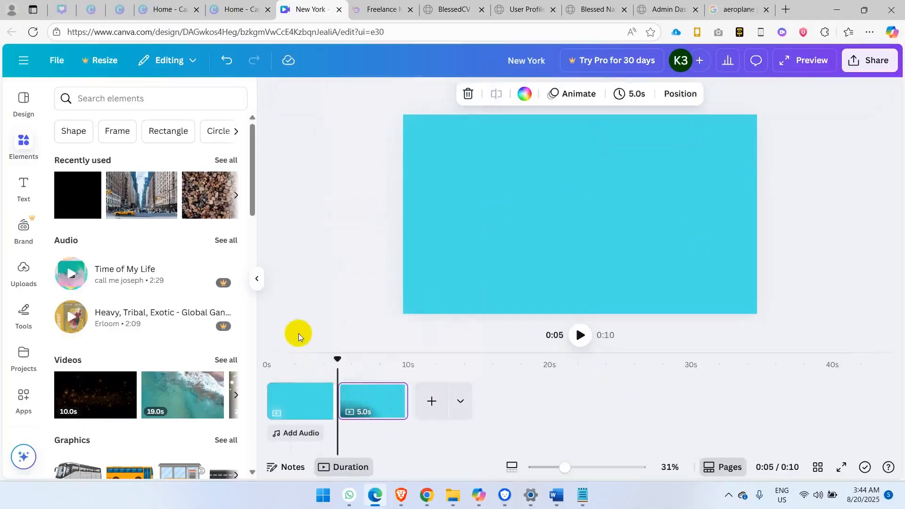
- Add the "user ORIENTED" font combination to the first page, ungroup it and delete the "ORIENTED" line
left_click(300, 403)
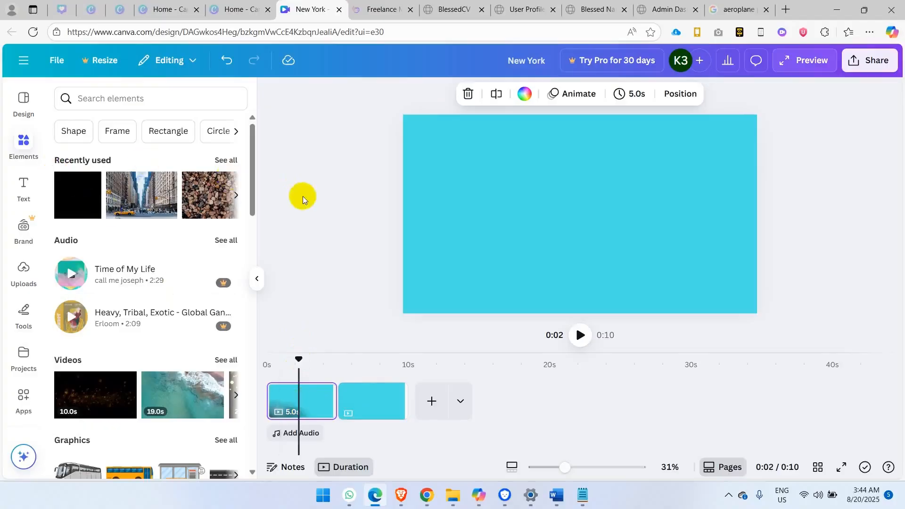
left_click(18, 191)
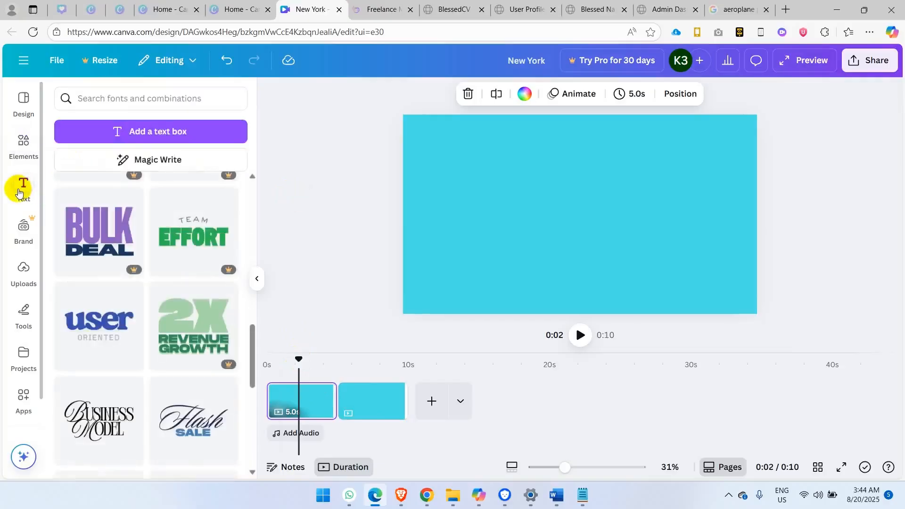
left_click(99, 325)
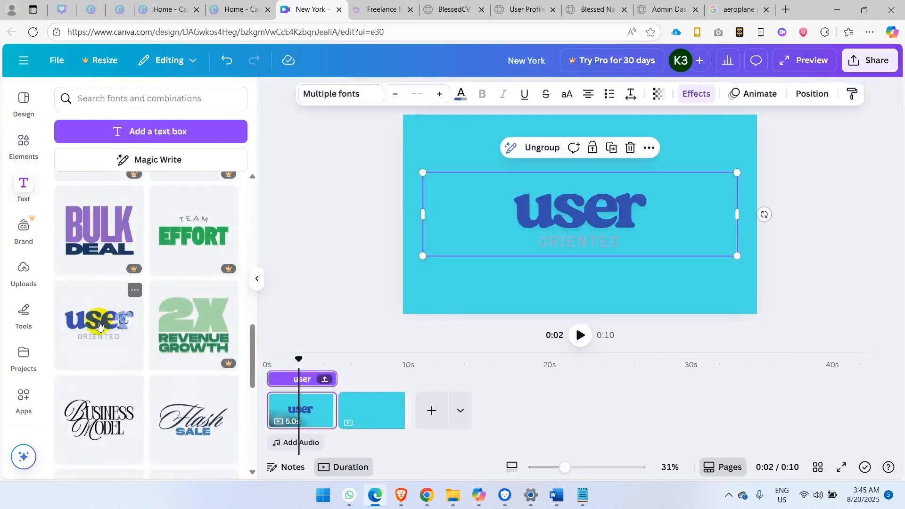
left_click(542, 150)
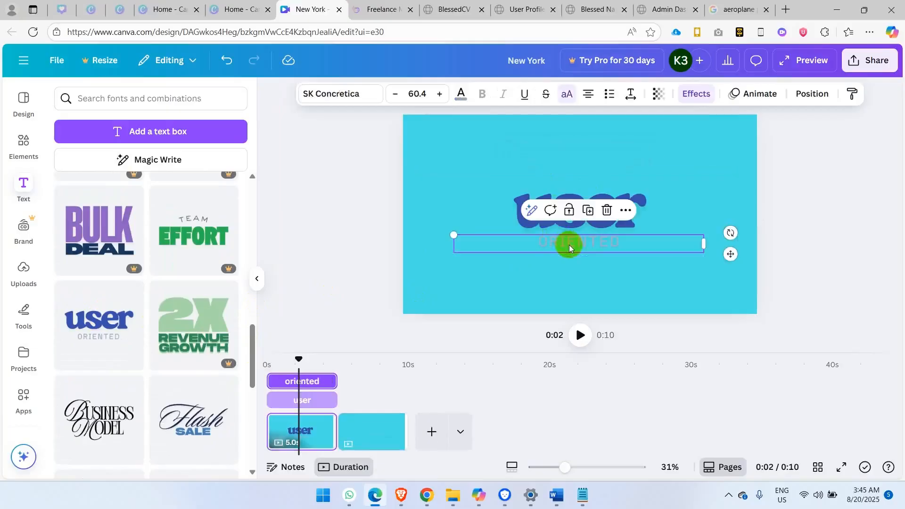
left_click(606, 211)
- Replace the word "user" on the first page with "Welcome"
left_click(587, 218)
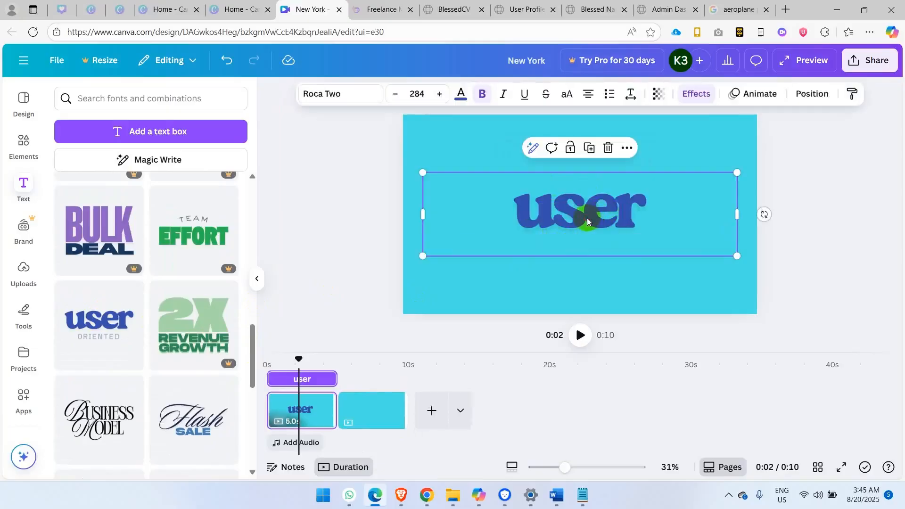
left_click(587, 218)
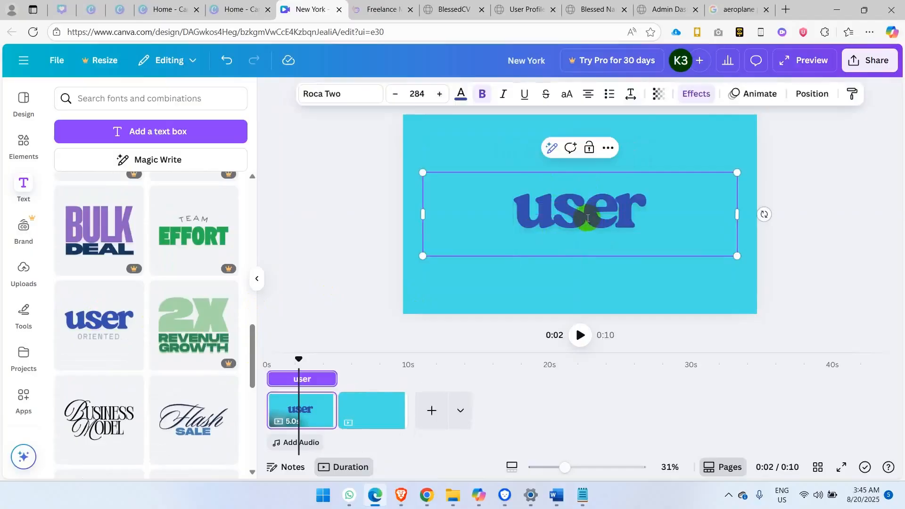
key("ctrl+a")
type("We")
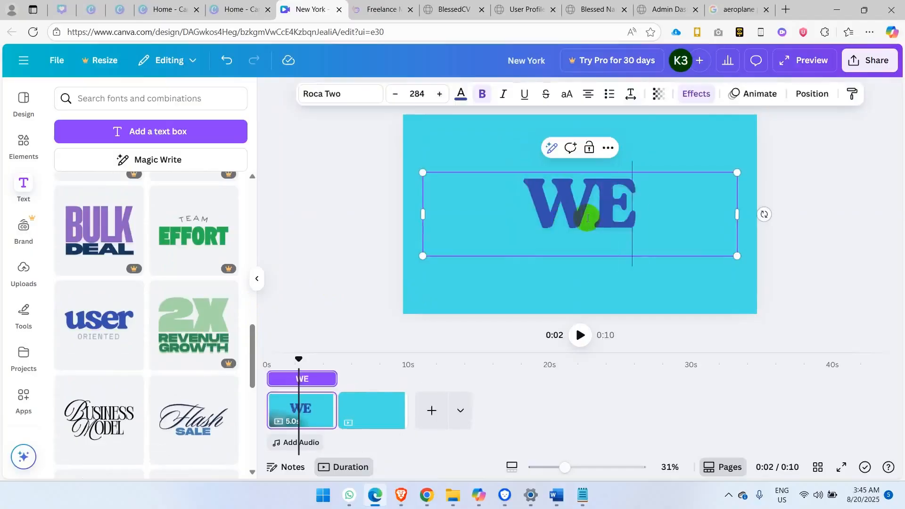
type("lcome")
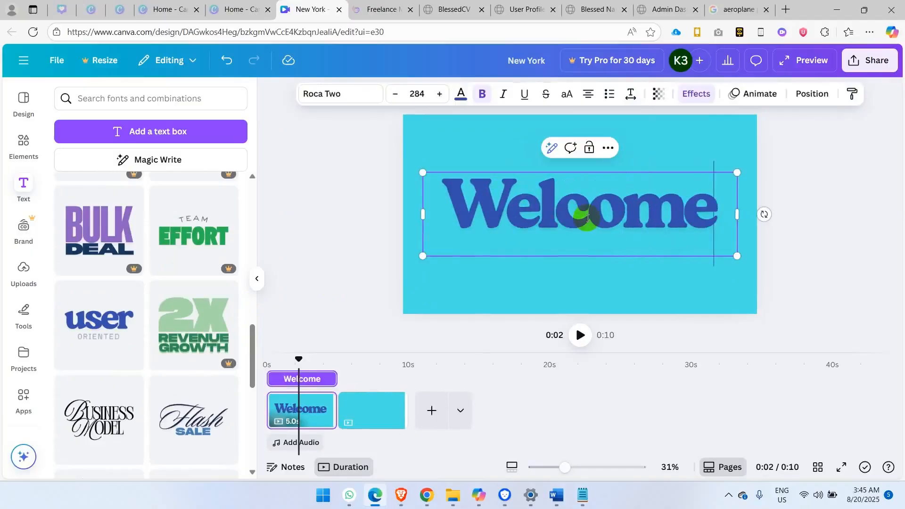
- Reduce the "Welcome" text's font size to 160
key("ctrl+a")
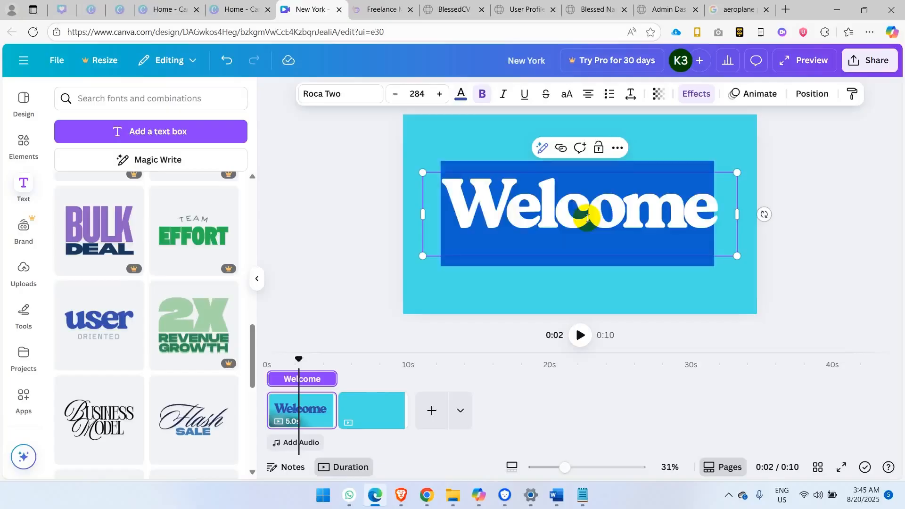
left_click(417, 94)
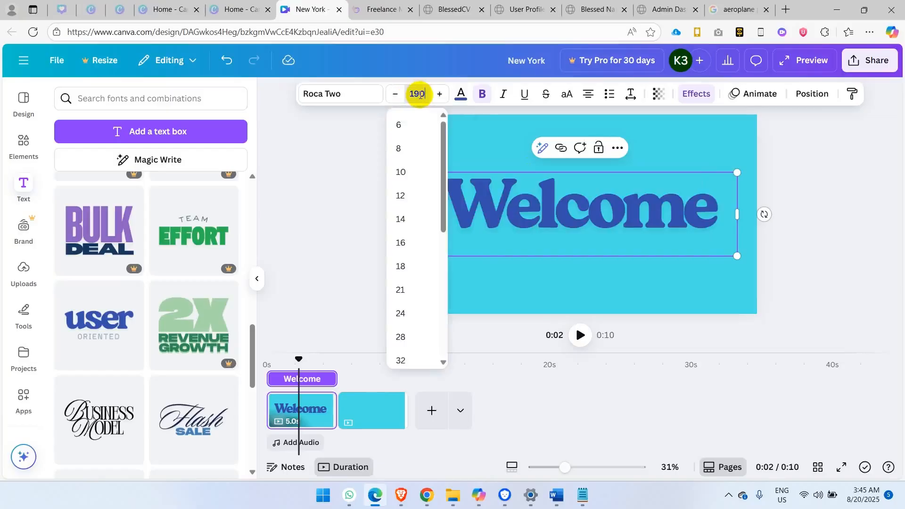
key("Return")
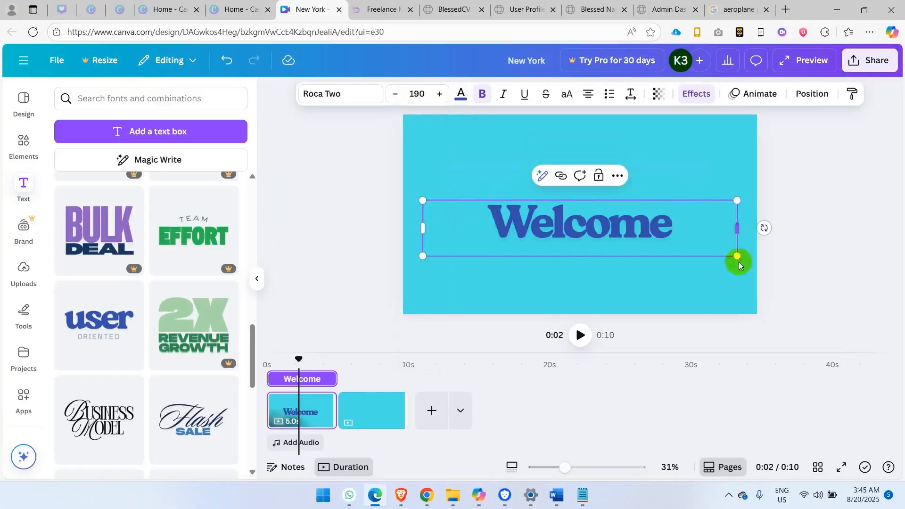
left_click(420, 92)
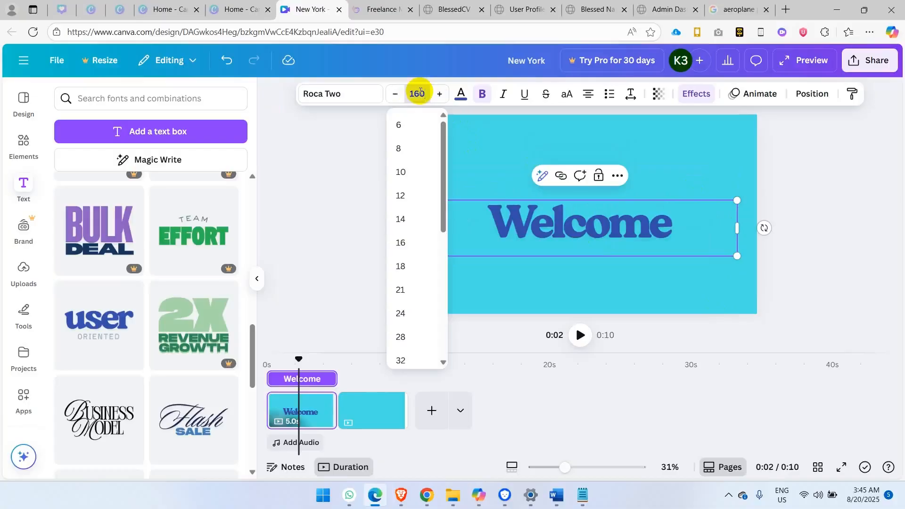
key("Return")
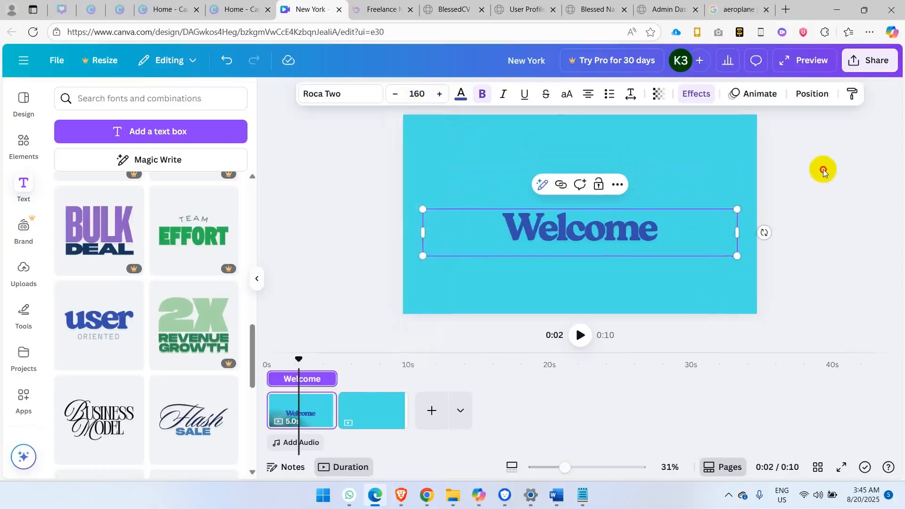
- Duplicate the "Welcome" text directly beneath the original, change the copy to "to", and adjust the spacing of the two lines
left_click_drag(616, 222, 584, 230)
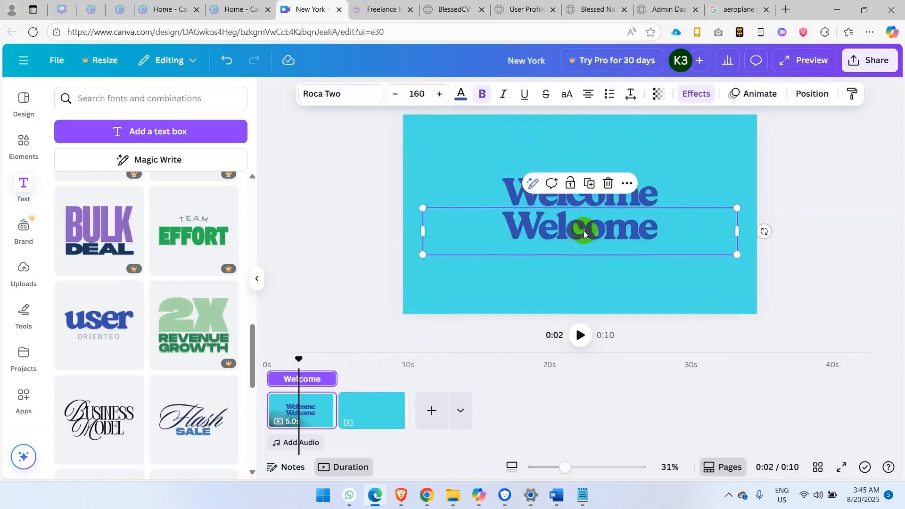
double_click(585, 232)
type("to")
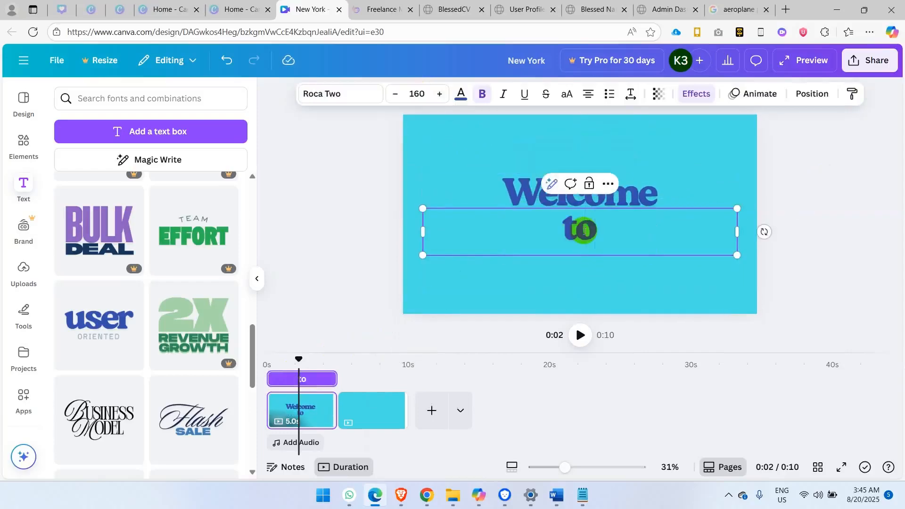
left_click(839, 188)
left_click(591, 228)
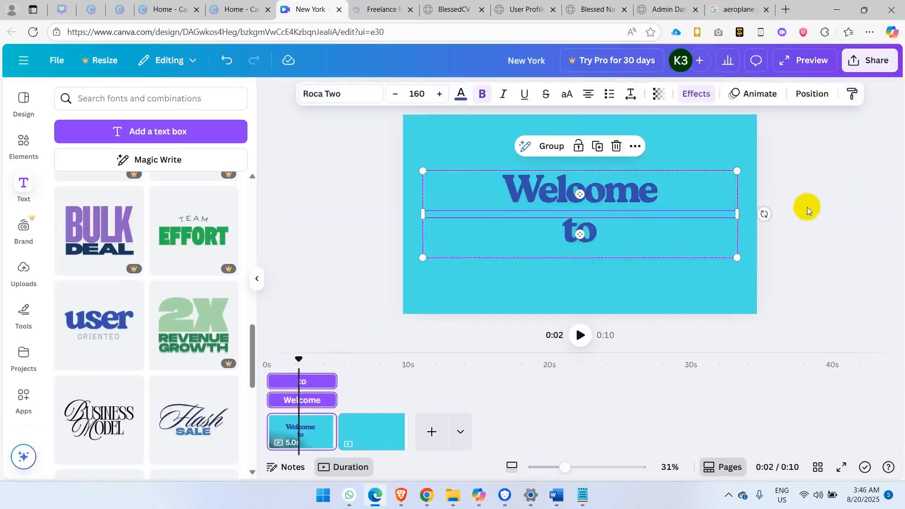
left_click(807, 208)
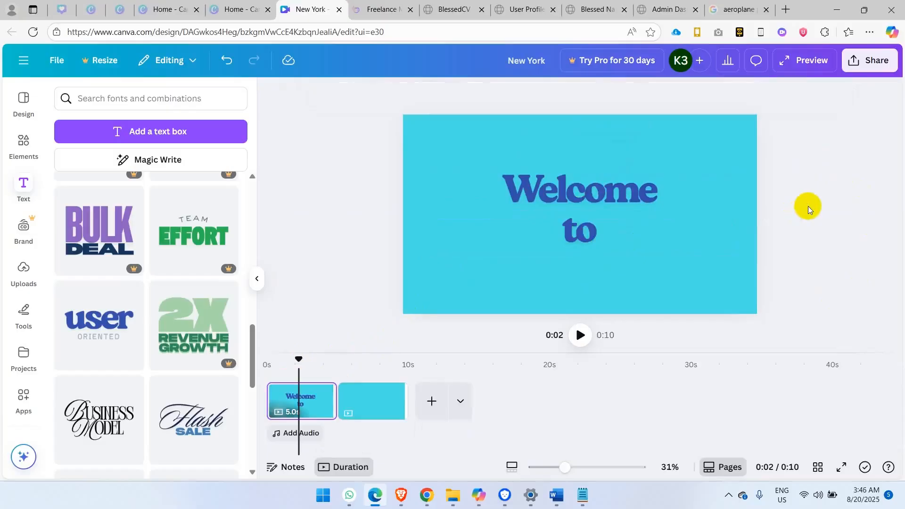
- Trim the start of the "to" text's timing so it enters about halfway through the first page
left_click(594, 179)
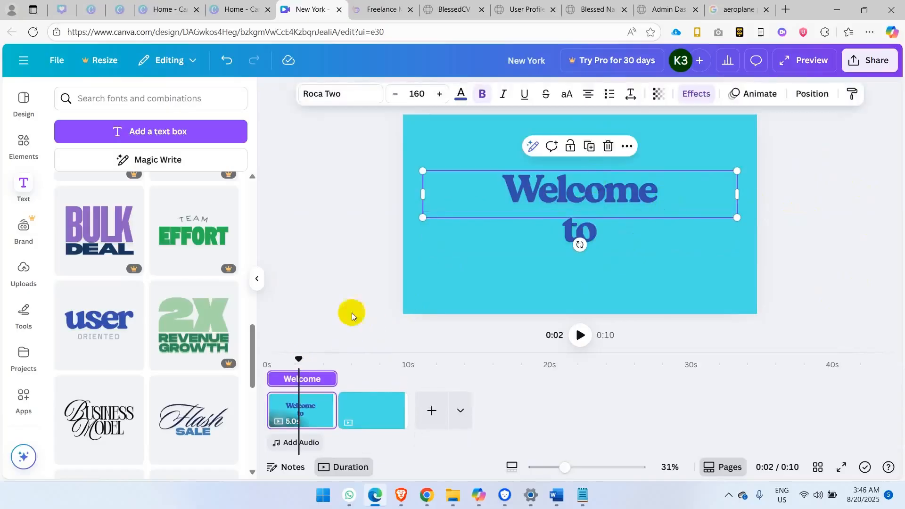
left_click(624, 241)
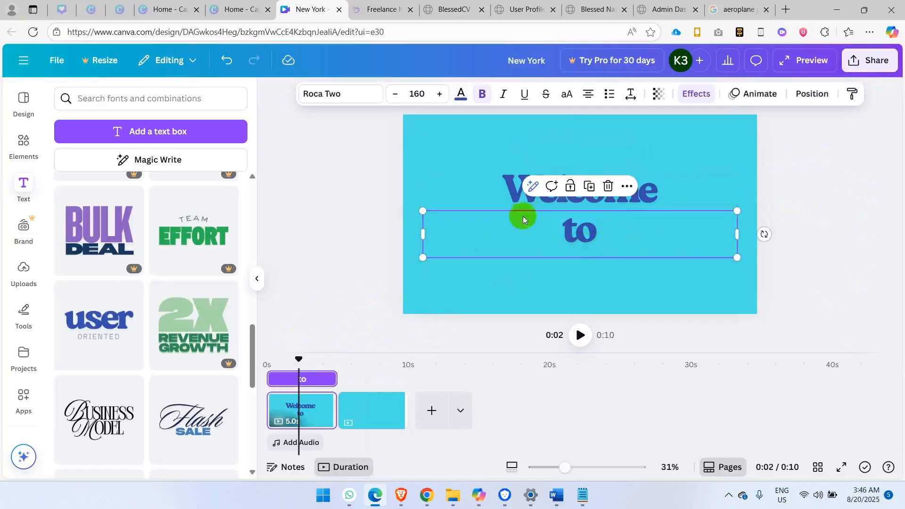
left_click(502, 183)
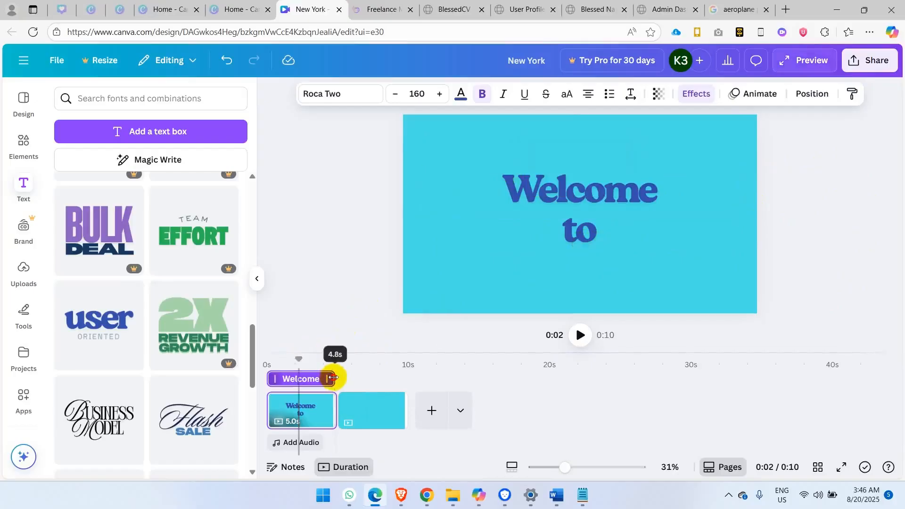
left_click(614, 229)
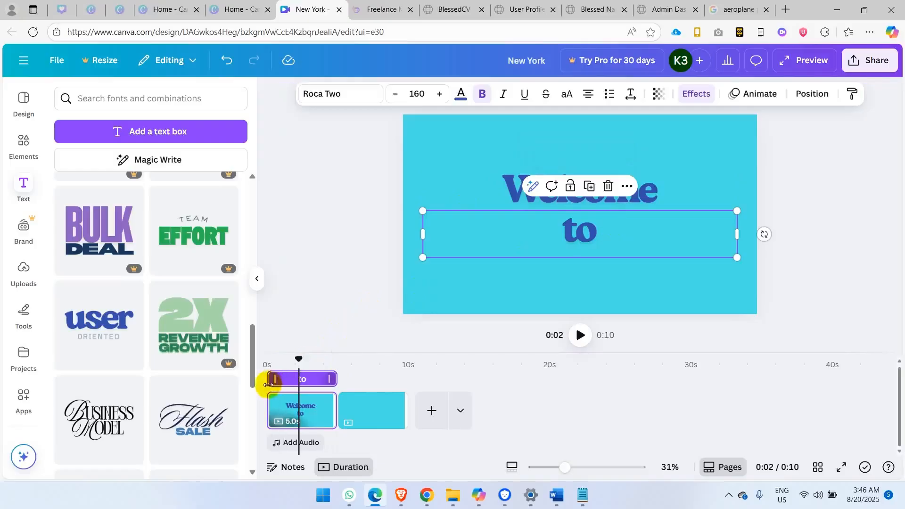
left_click_drag(269, 381, 305, 389)
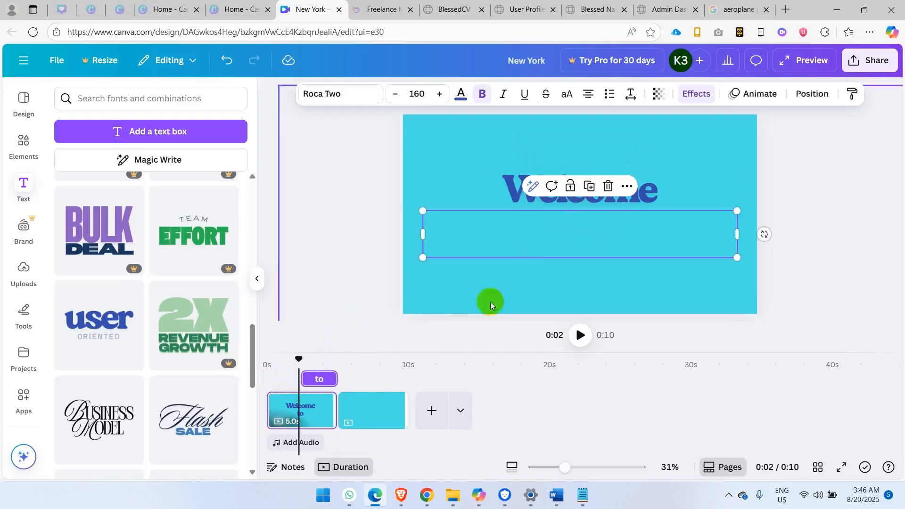
- Play the video from the beginning to check when "Welcome" and "to" appear, and return the playhead to the start
left_click(663, 179)
left_click(661, 231)
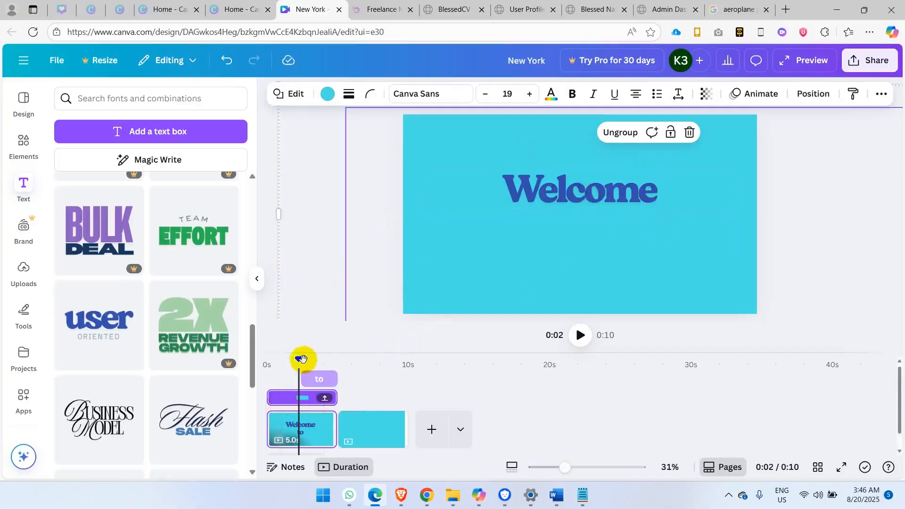
left_click_drag(301, 359, 253, 369)
key("space")
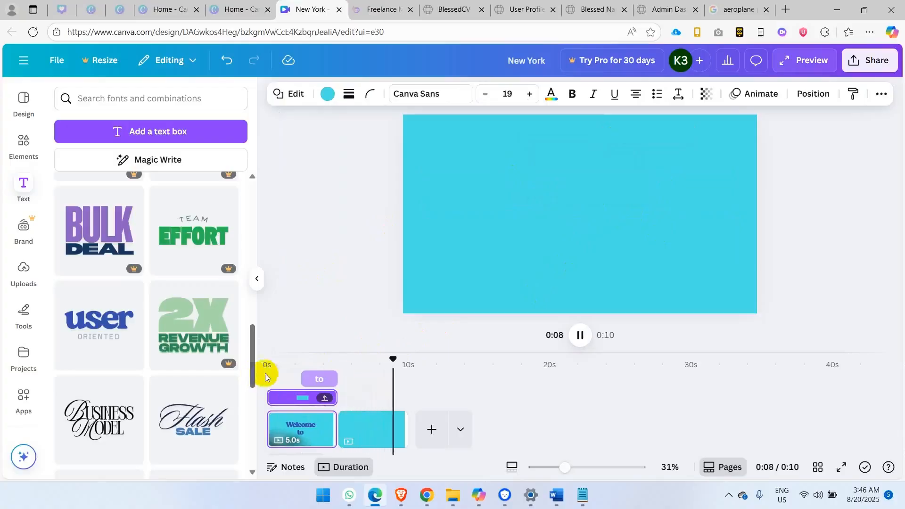
left_click(287, 362)
left_click_drag(288, 362, 257, 362)
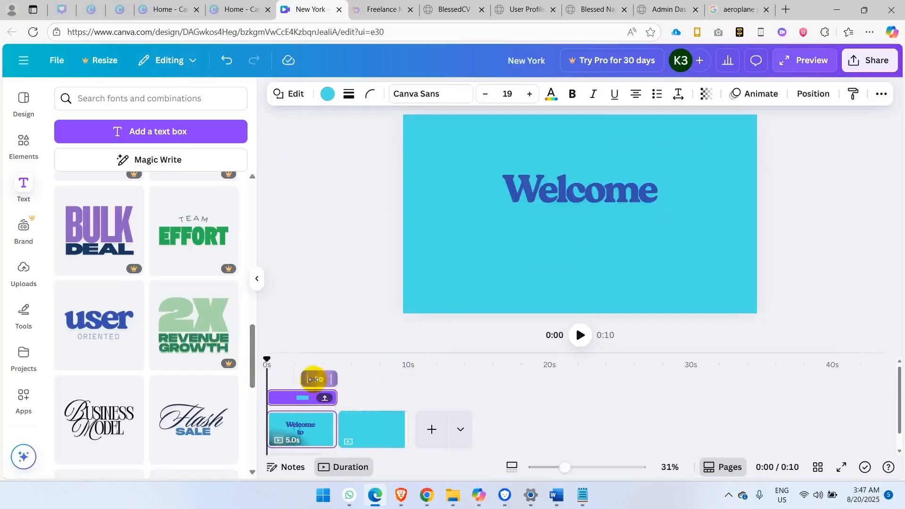
- Apply the Roll text animation to "Welcome"
left_click(584, 185)
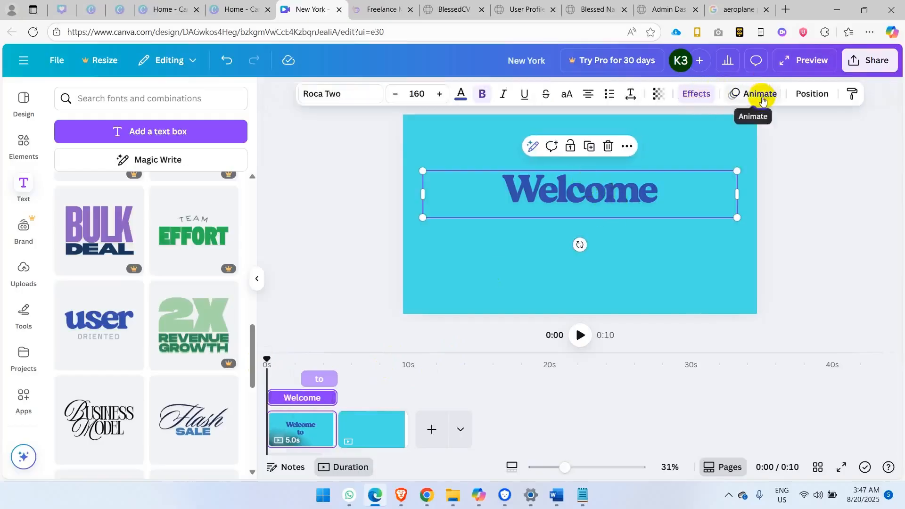
left_click(761, 97)
scroll(235, 241, "down", 2)
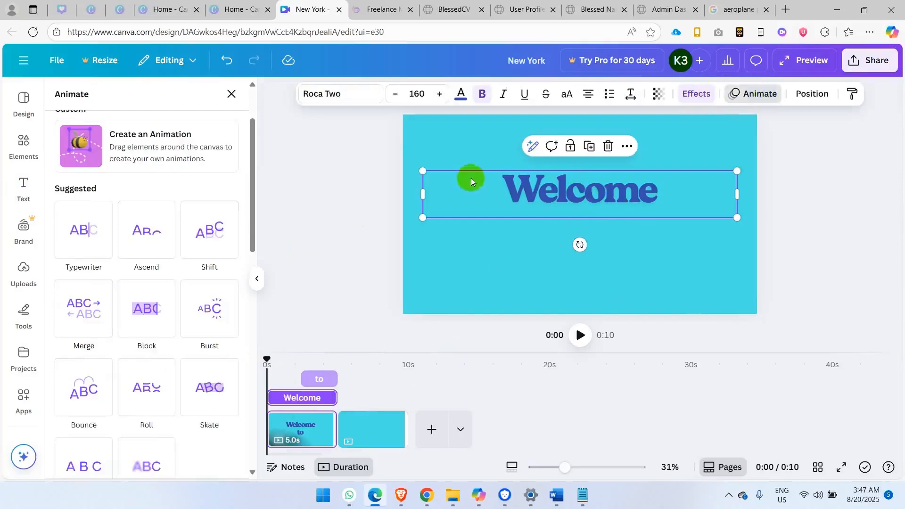
left_click(148, 384)
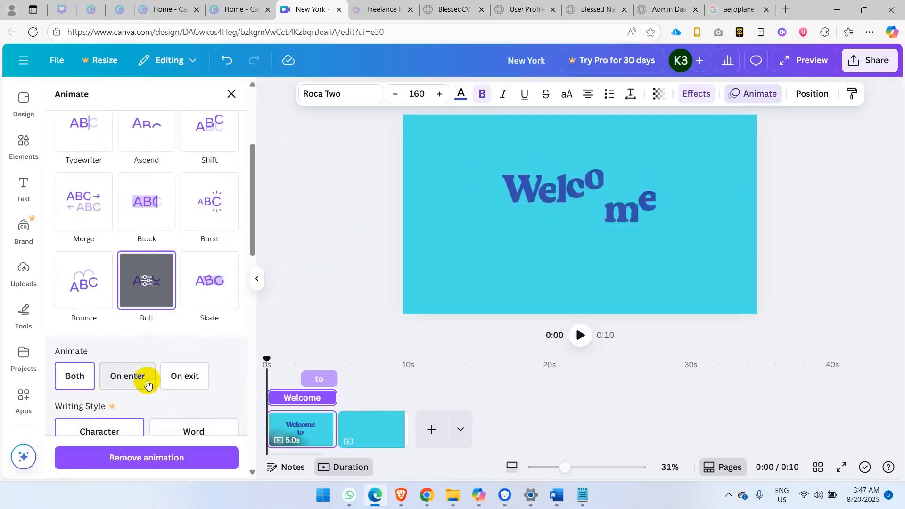
- Apply the Burst text animation to "to" and play the video from the start to check both animations
left_click(315, 380)
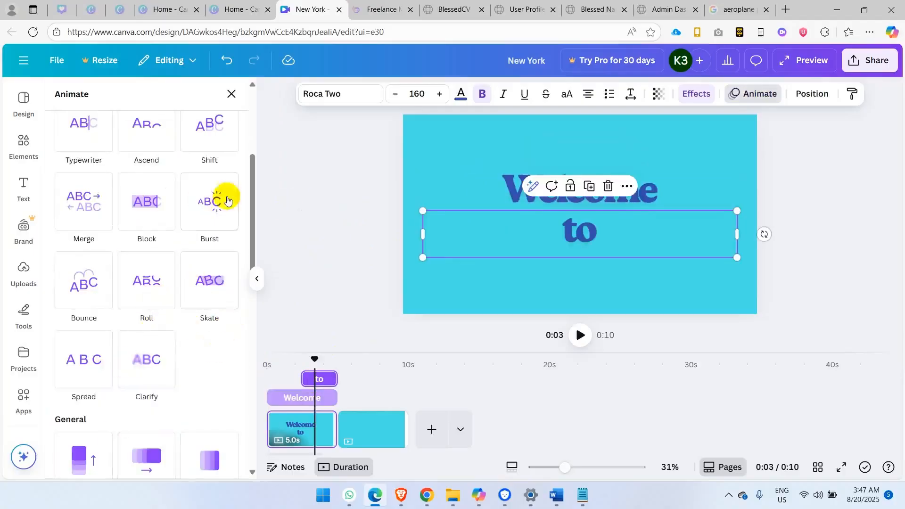
left_click(196, 206)
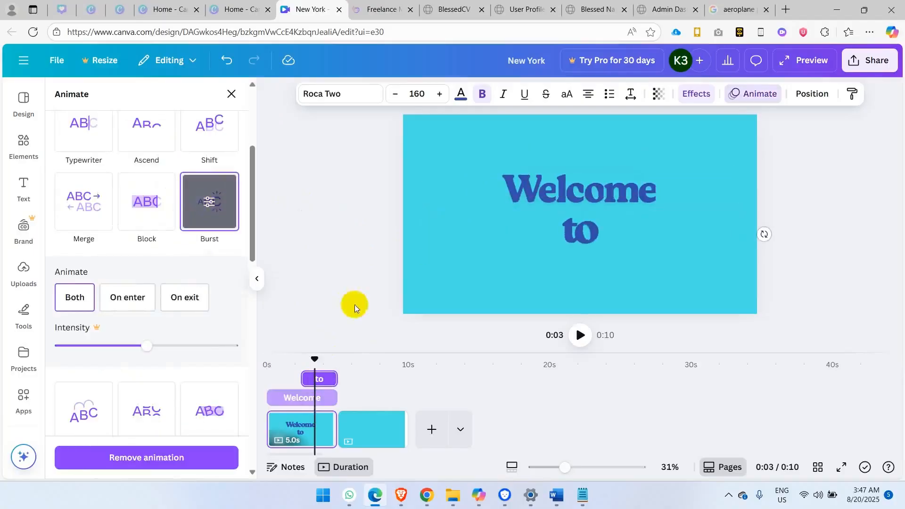
left_click_drag(313, 359, 250, 376)
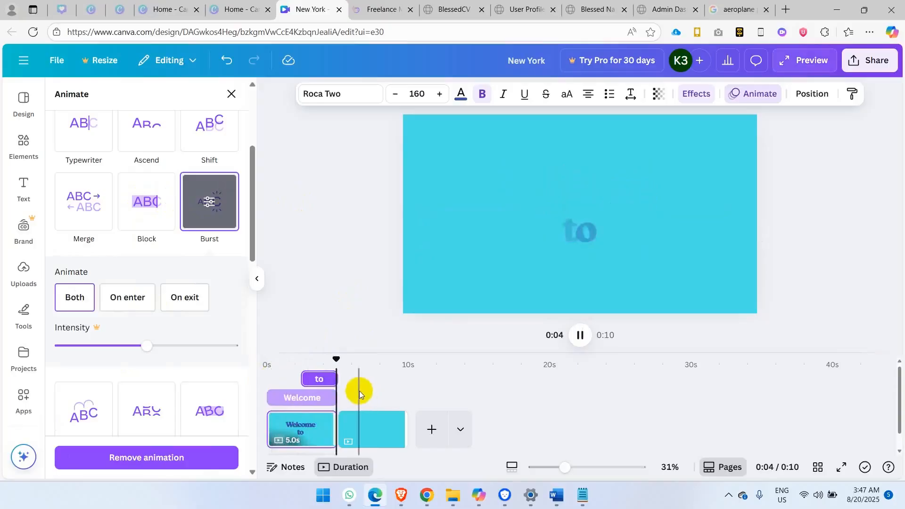
left_click(381, 318)
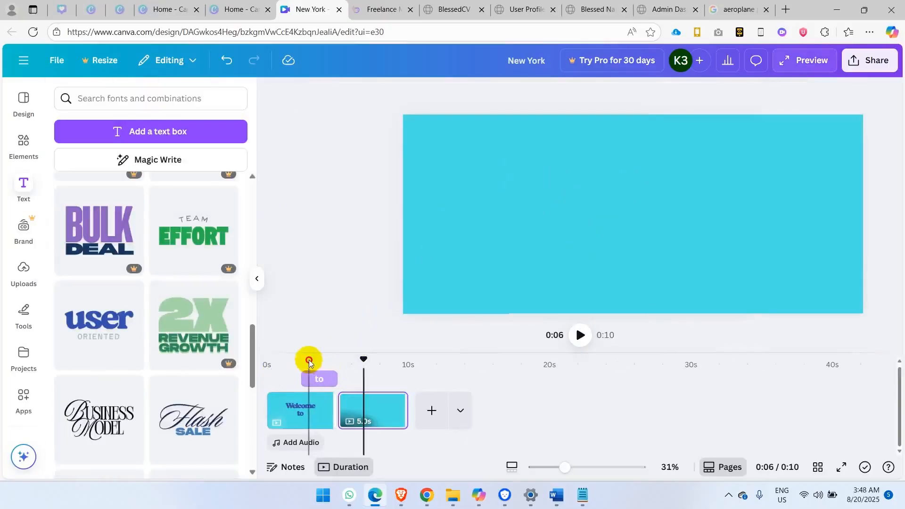
- Trim the end of the "Welcome" text's timing on the first page to about 3.1 seconds
left_click(309, 416)
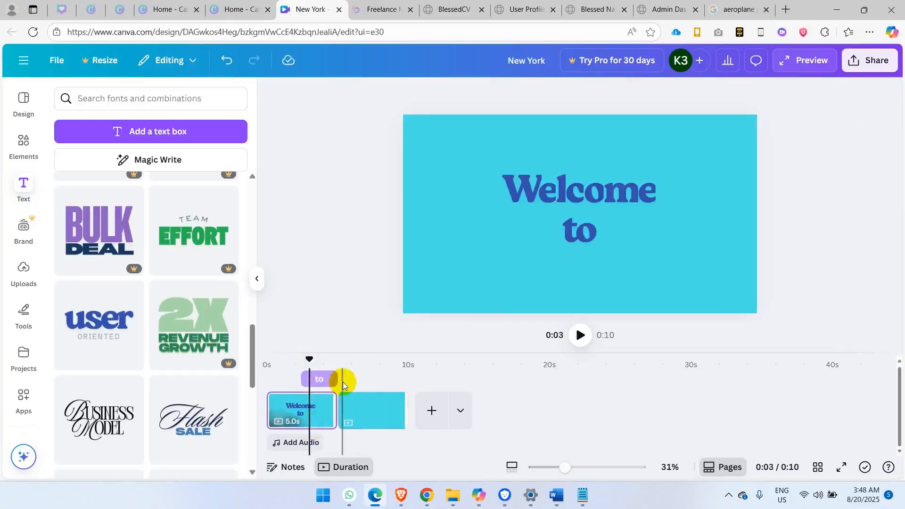
left_click_drag(284, 364, 288, 361)
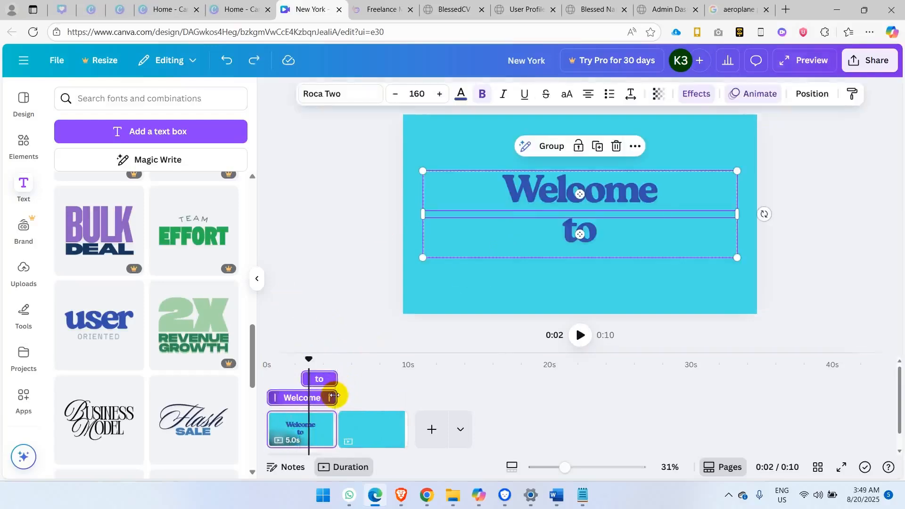
left_click_drag(334, 395, 308, 403)
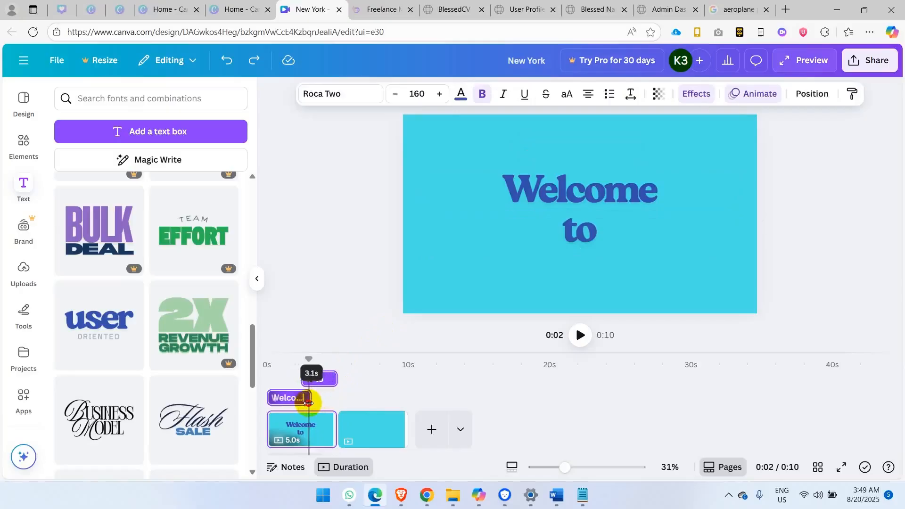
left_click_drag(307, 403, 304, 399)
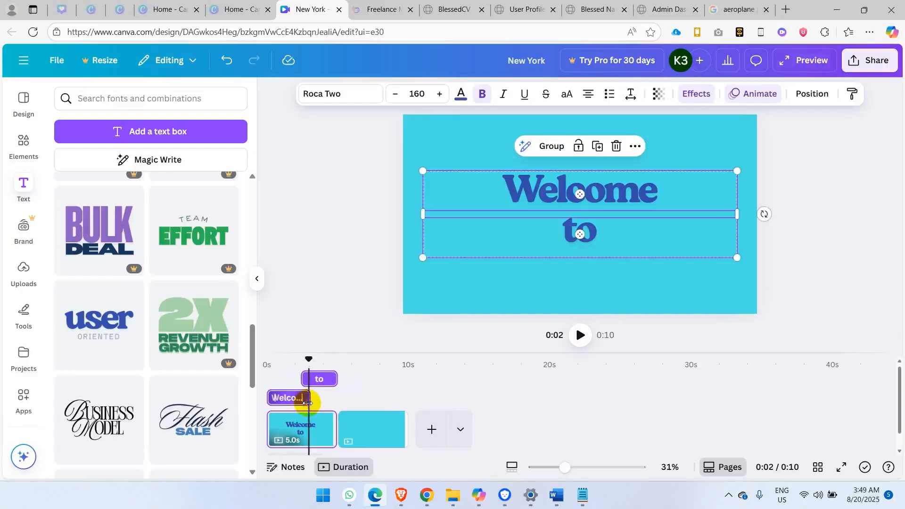
- Move the "to" text's timing earlier on the first page and shorten that page to 3.0 seconds
left_click(323, 380)
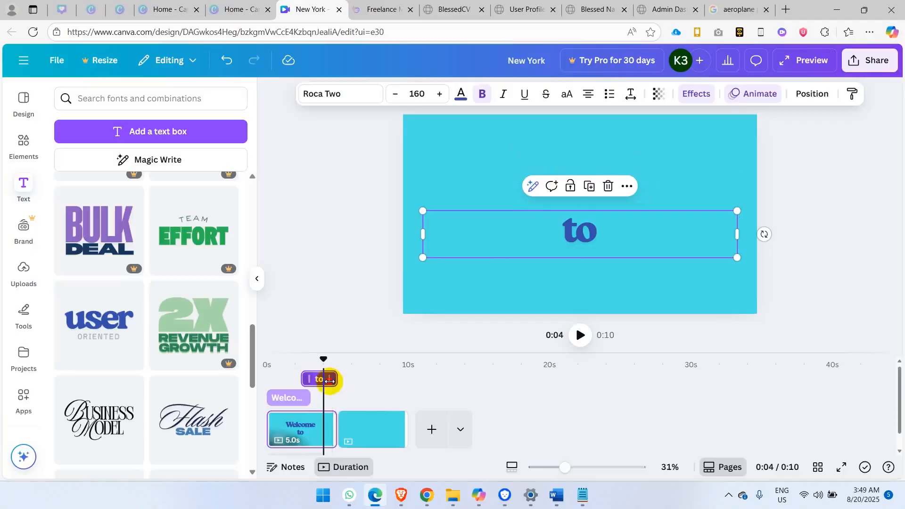
left_click_drag(329, 381, 298, 381)
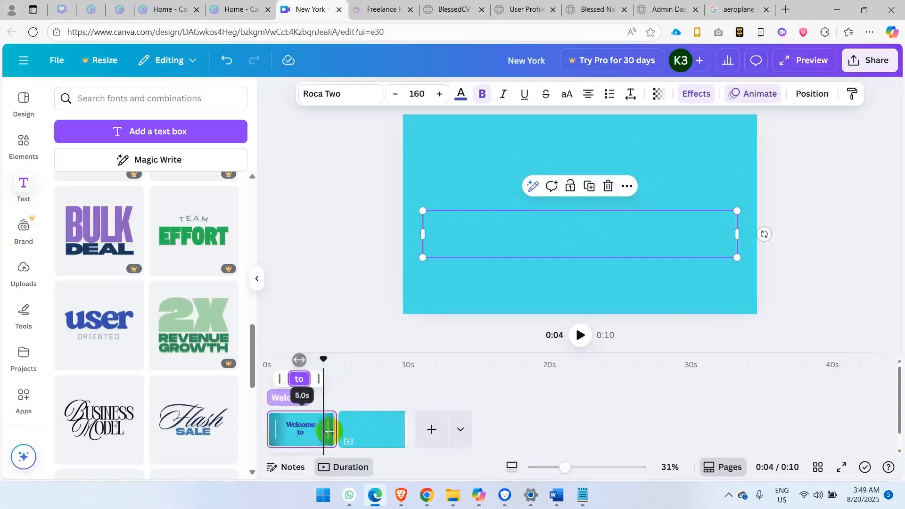
left_click_drag(332, 432, 310, 431)
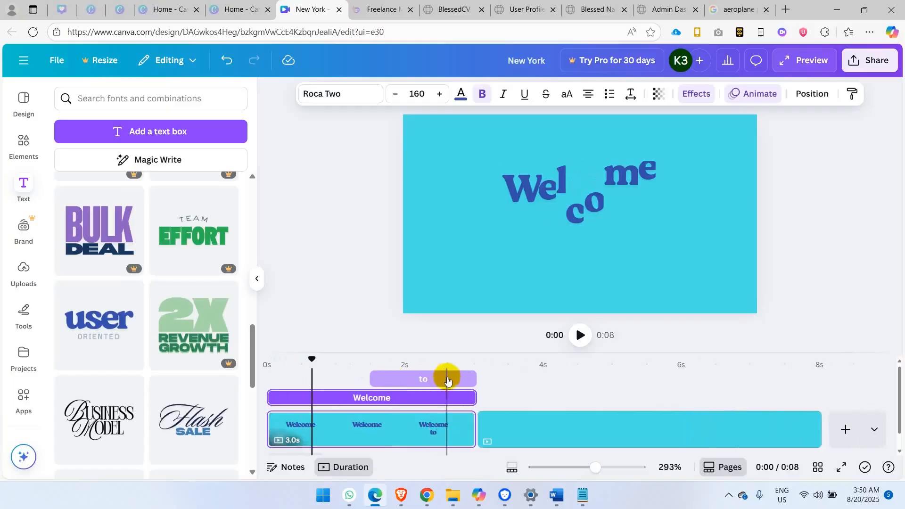
- Extend the "to" text's timing so it starts at about 1 second on the first page, and play the video from the start
left_click_drag(313, 361, 261, 368)
key("space")
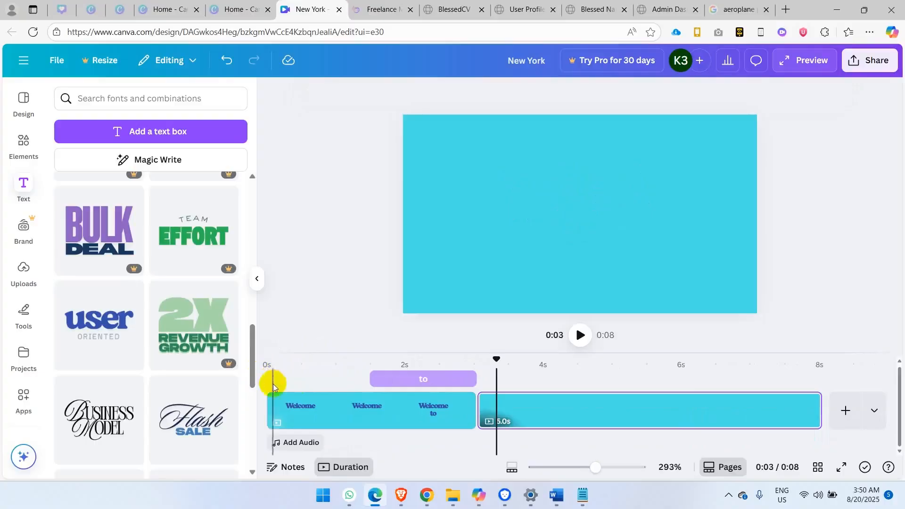
left_click(403, 379)
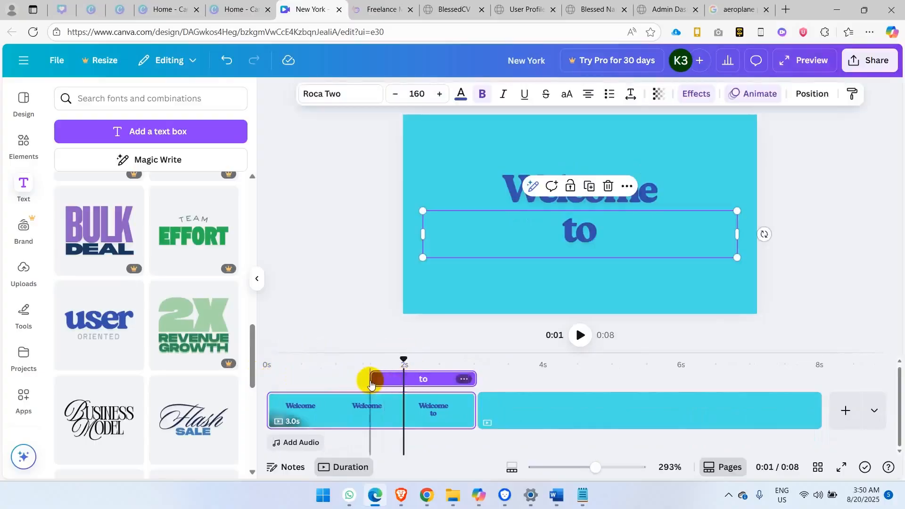
left_click_drag(371, 380, 337, 378)
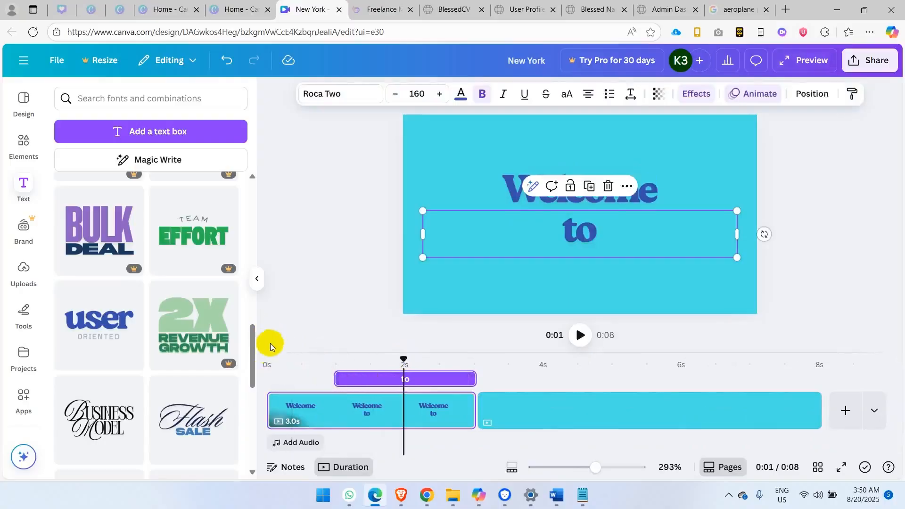
left_click(268, 359)
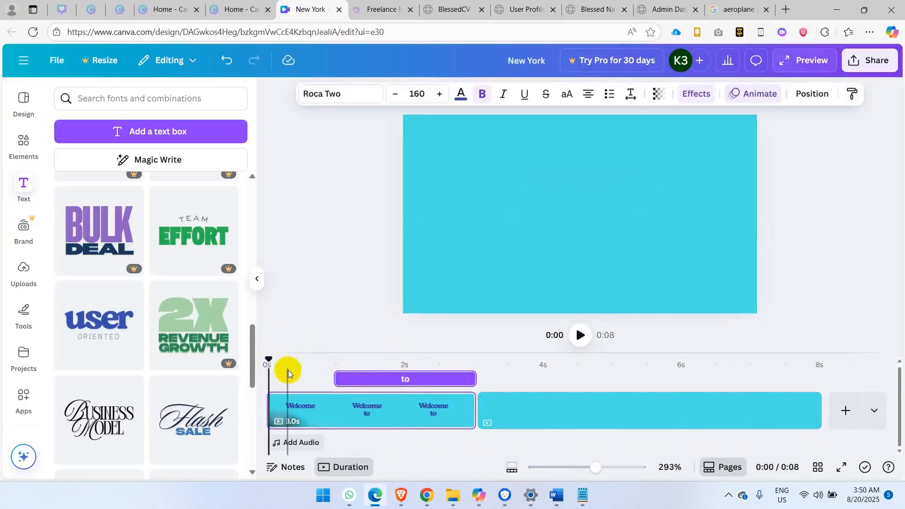
key("space")
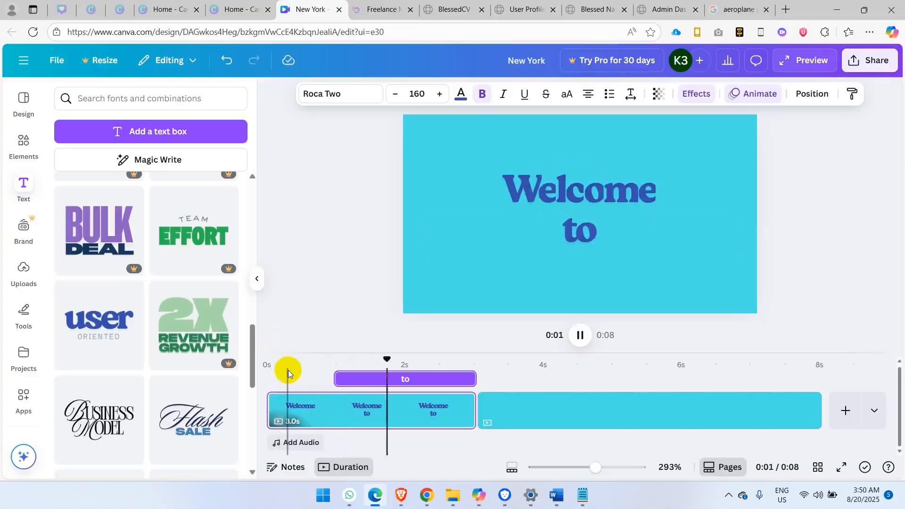
left_click(287, 370)
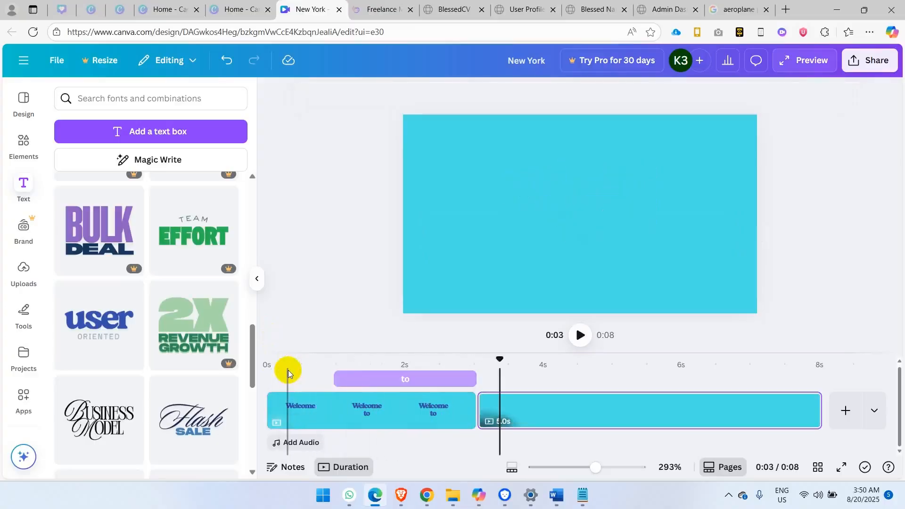
- Shorten the first page to 2.0 seconds and play the video from near the start to check the text timing
left_click(430, 404)
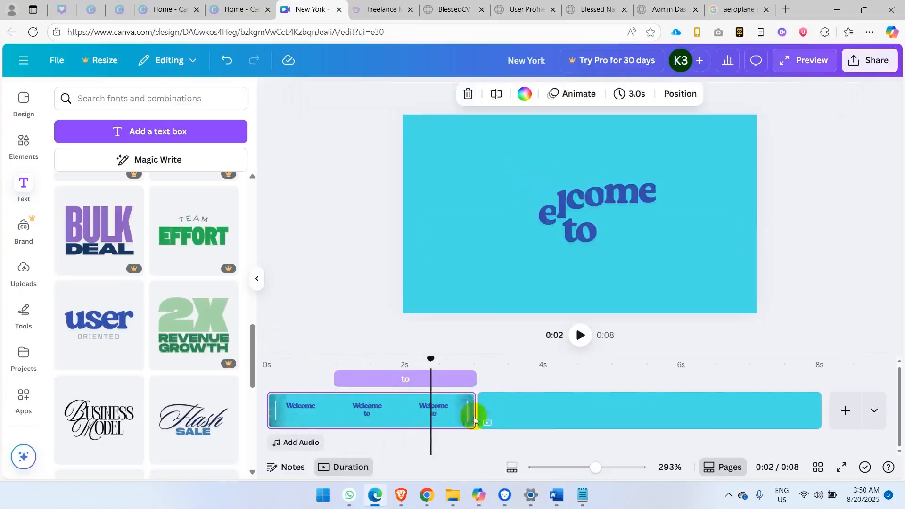
left_click_drag(471, 406, 404, 410)
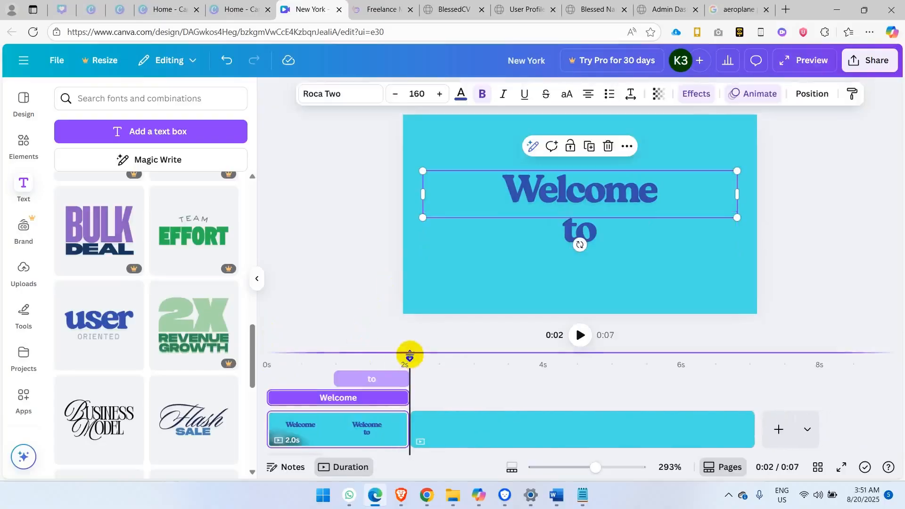
left_click(283, 366)
key("space")
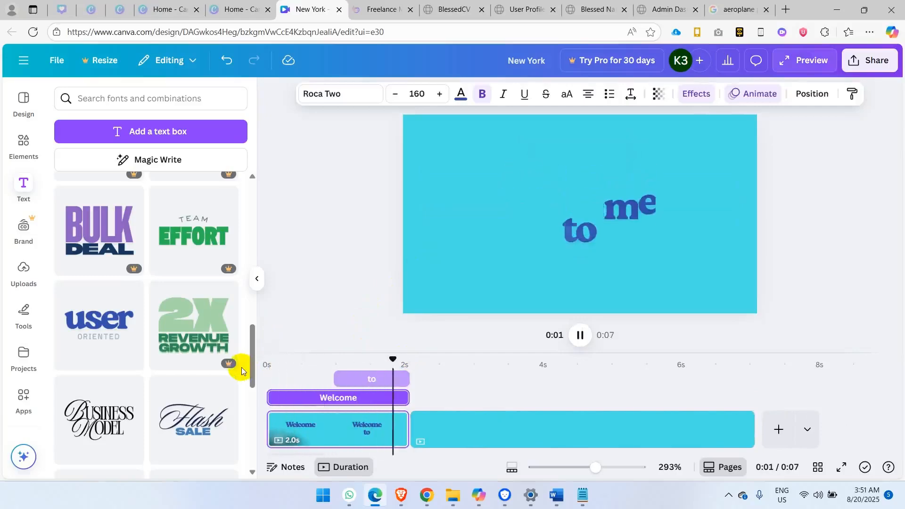
key("space")
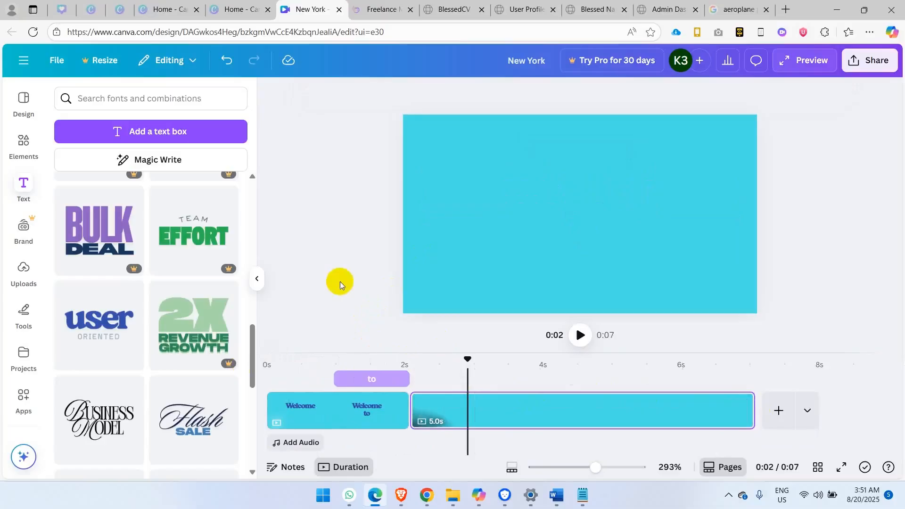
key("ctrl+z")
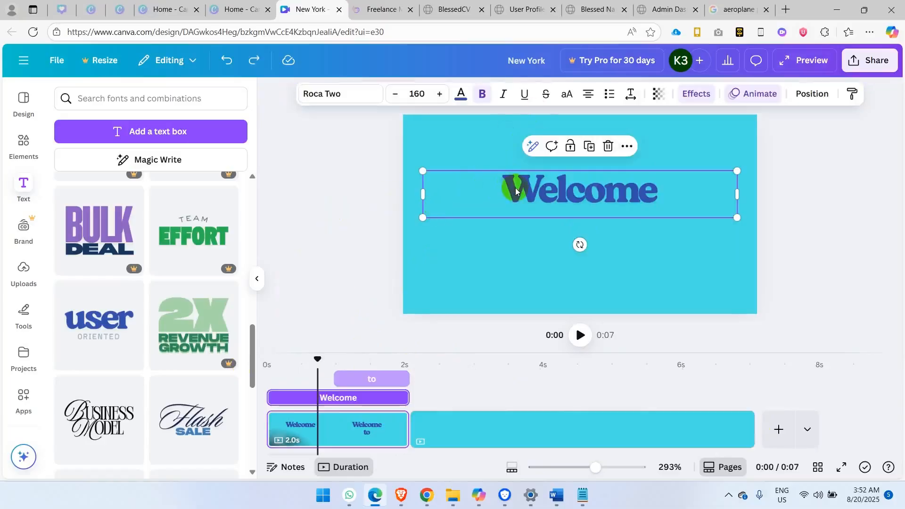
- Apply the Outline effect to "Welcome" and set its text color to the dark slate from the street photo's colors
left_click(705, 96)
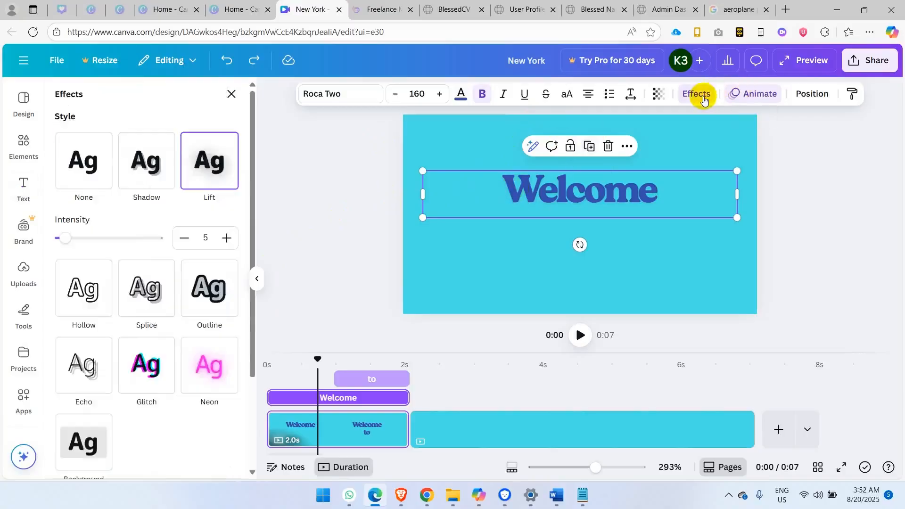
left_click(206, 286)
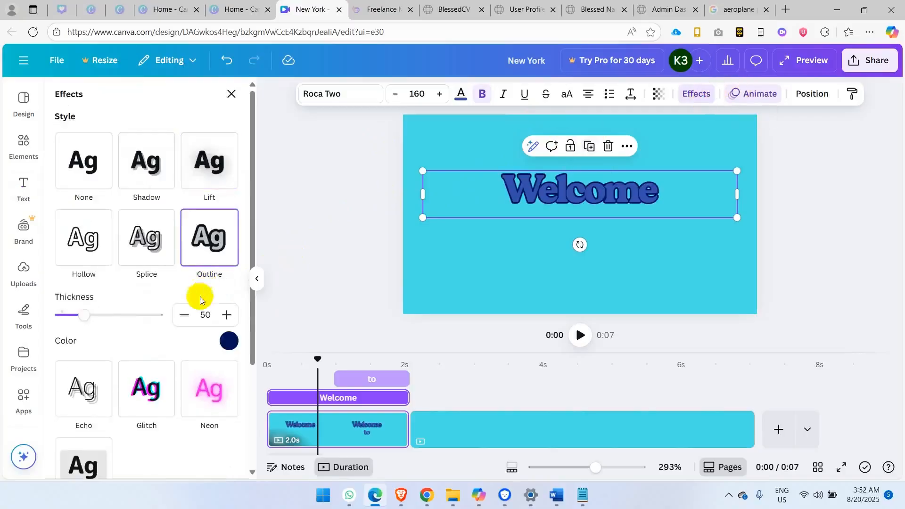
left_click(228, 342)
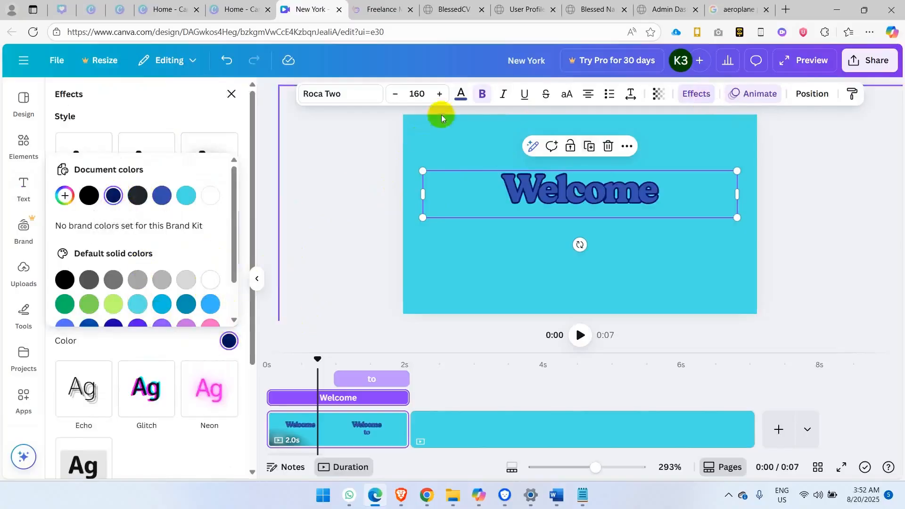
left_click(461, 93)
left_click(175, 309)
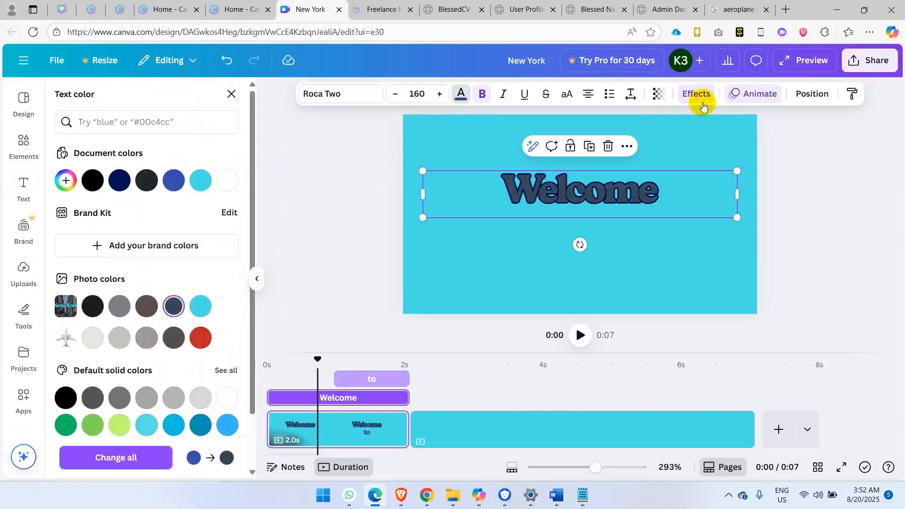
- Set the outline color of "Welcome" to white, trying cyan as well, and recolor its text near-black from the street photo's colors
left_click(696, 97)
left_click(229, 341)
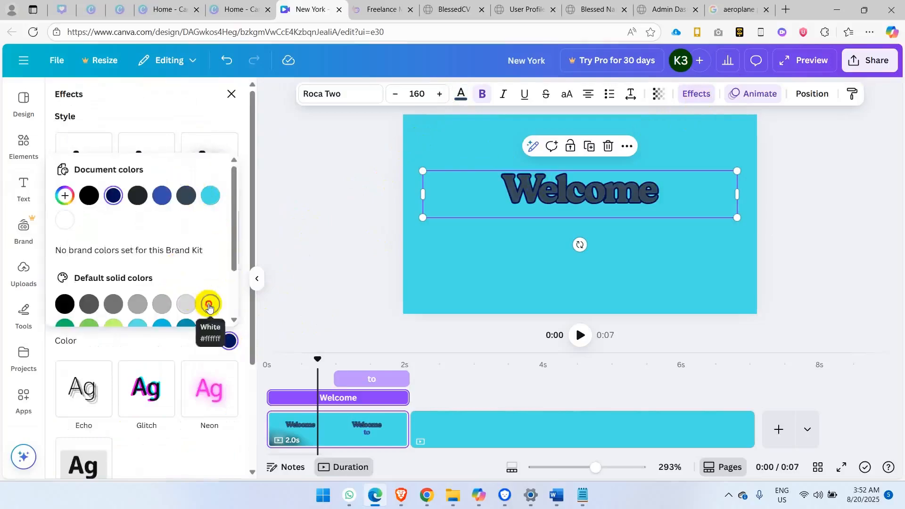
left_click(210, 304)
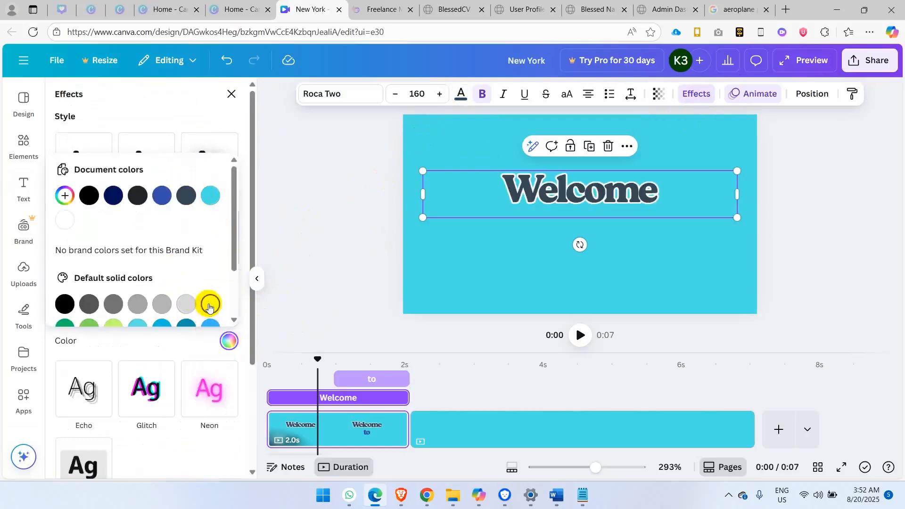
left_click(212, 198)
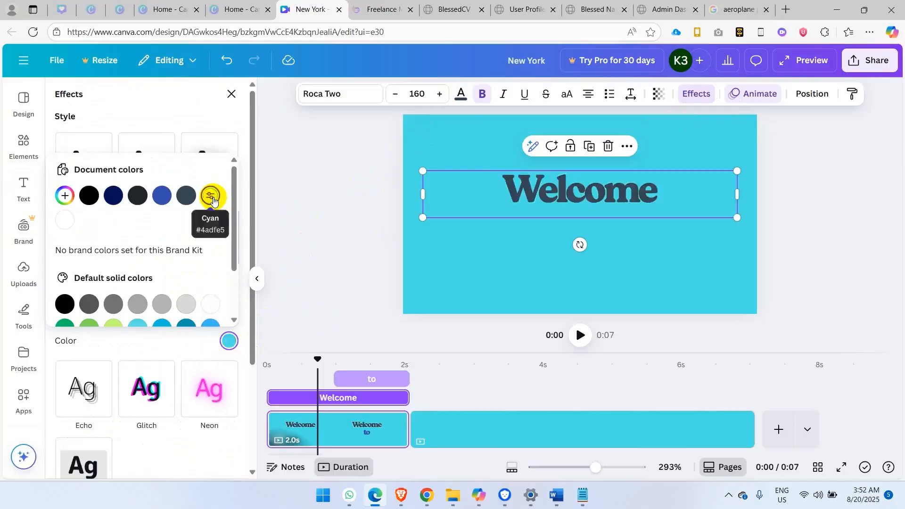
left_click(210, 304)
left_click(187, 305)
left_click(93, 307)
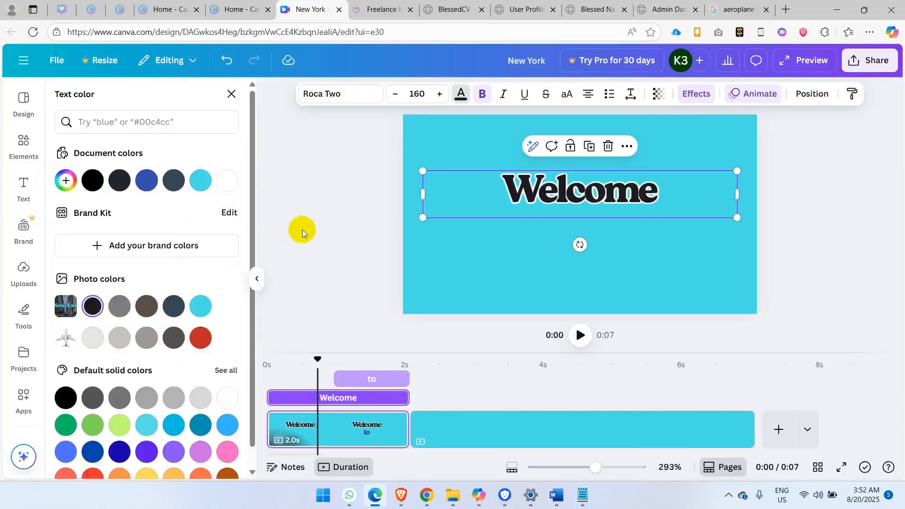
left_click(388, 178)
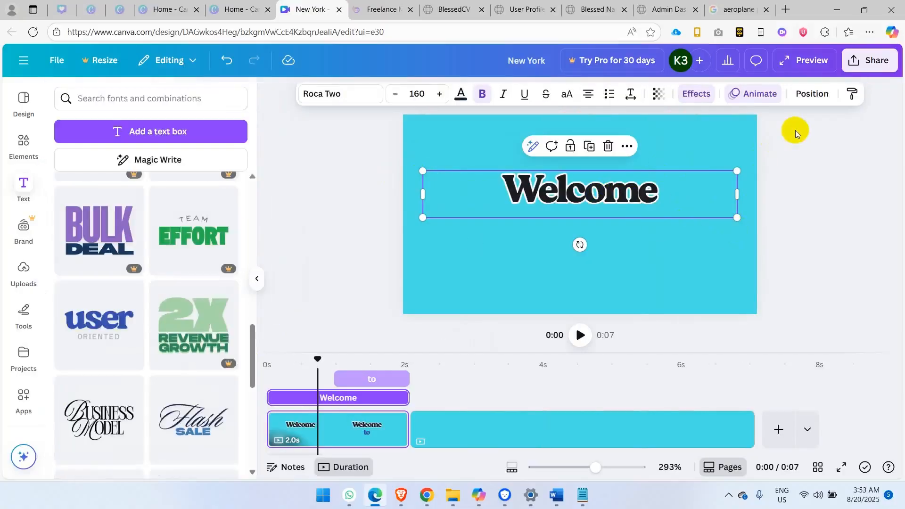
- Copy the style of "Welcome" onto the "to" text and play the video from the start
left_click(376, 379)
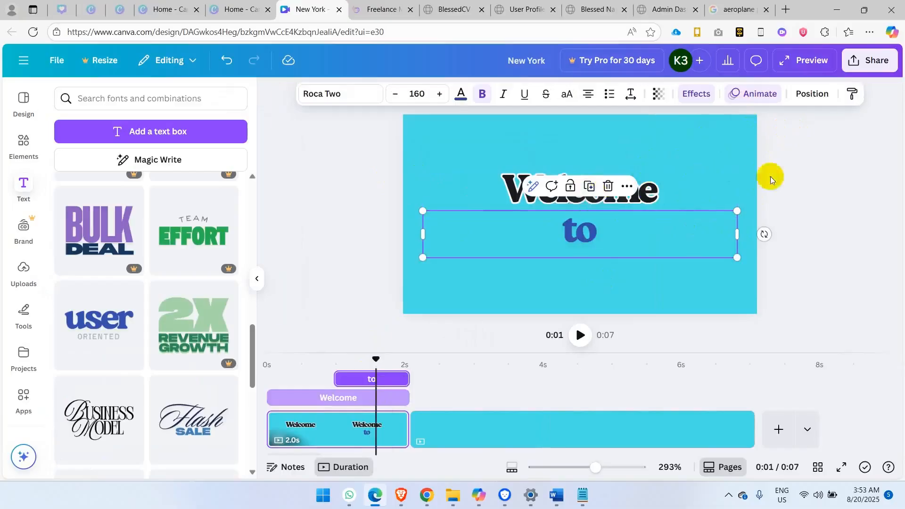
left_click(648, 180)
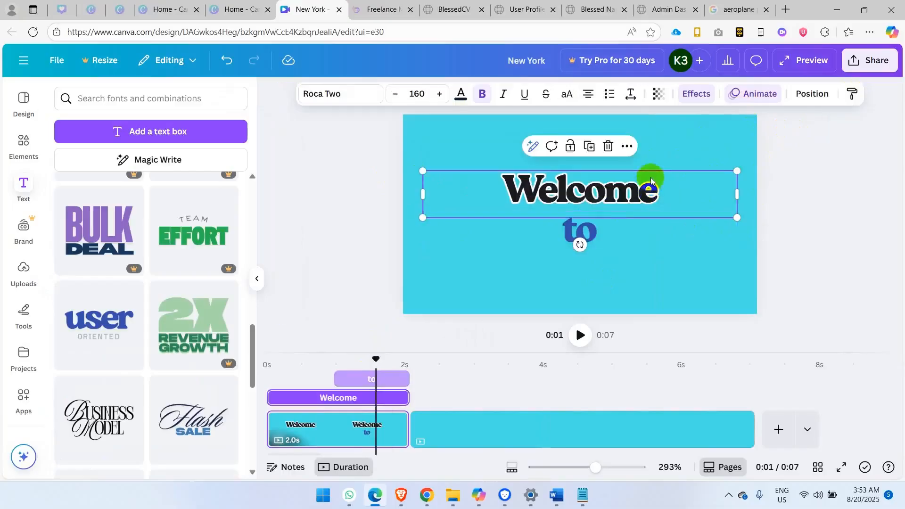
left_click(852, 93)
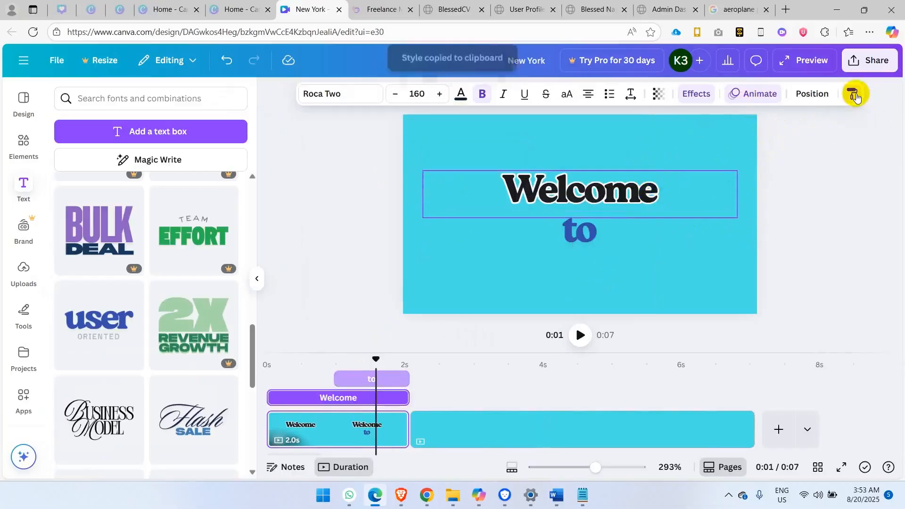
left_click(629, 243)
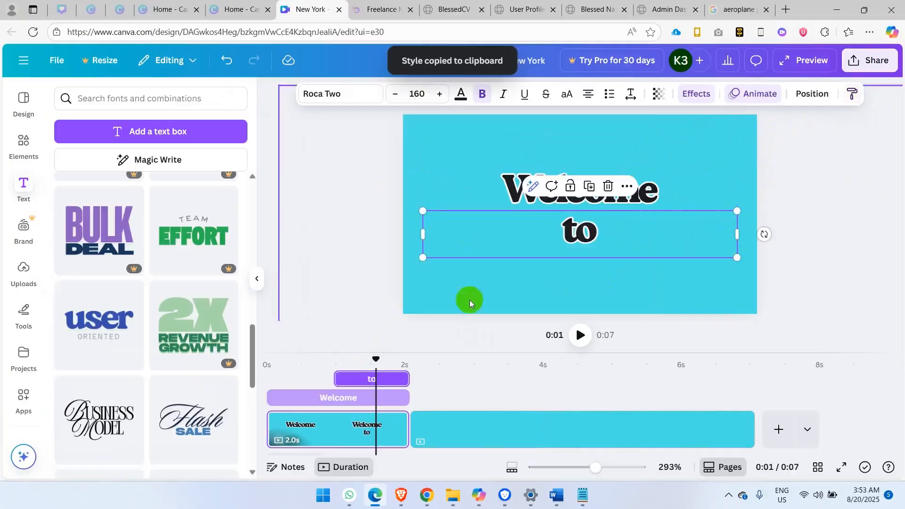
left_click(280, 366)
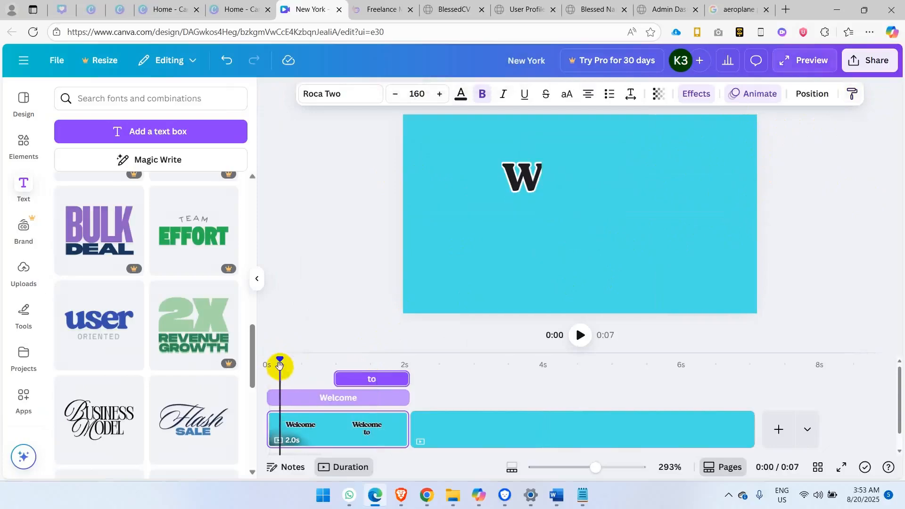
left_click_drag(280, 366, 256, 367)
key("space")
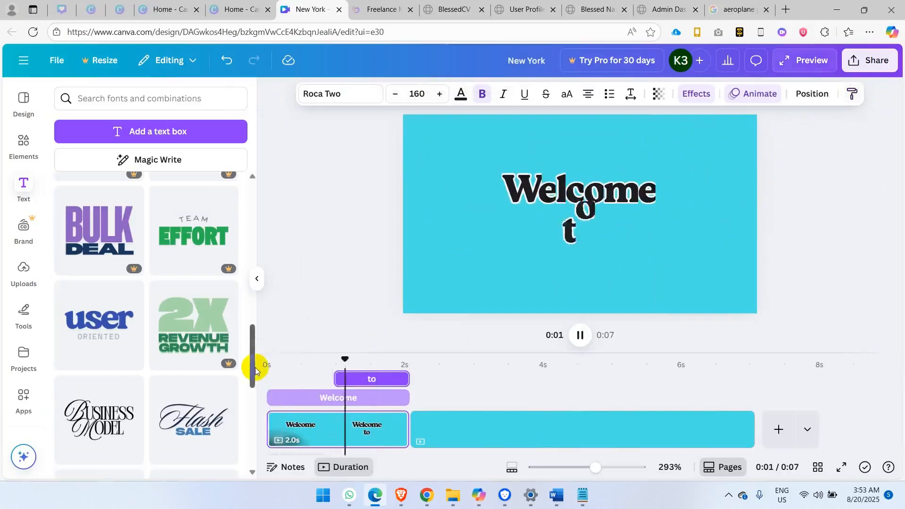
key("space")
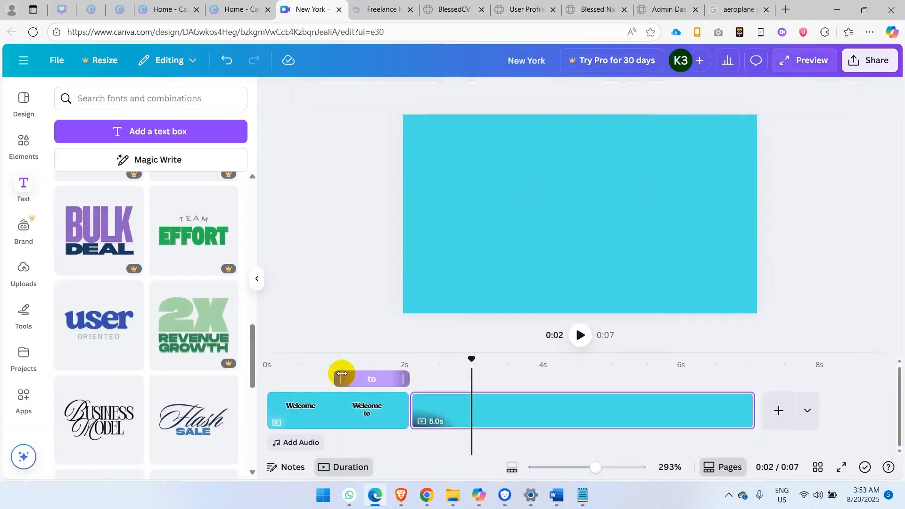
- Change the "to" text's animation to Burst
left_click(374, 381)
left_click(590, 236)
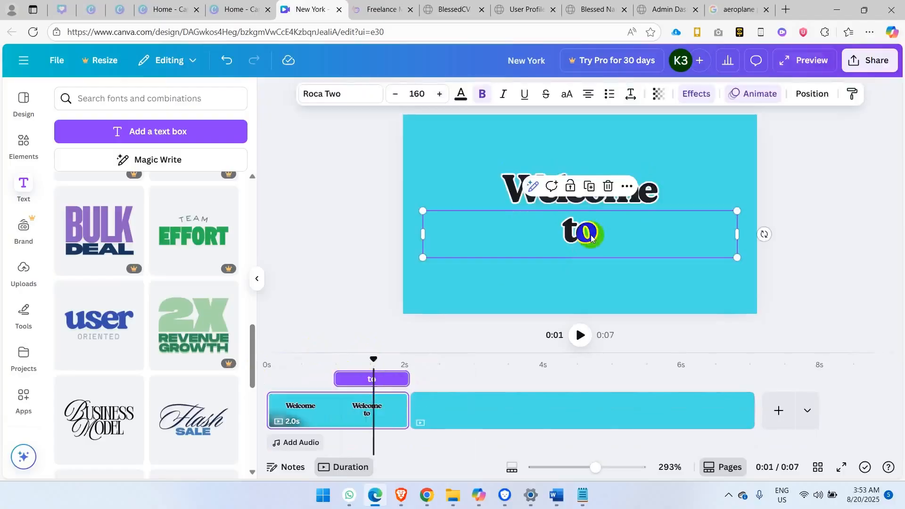
left_click(751, 93)
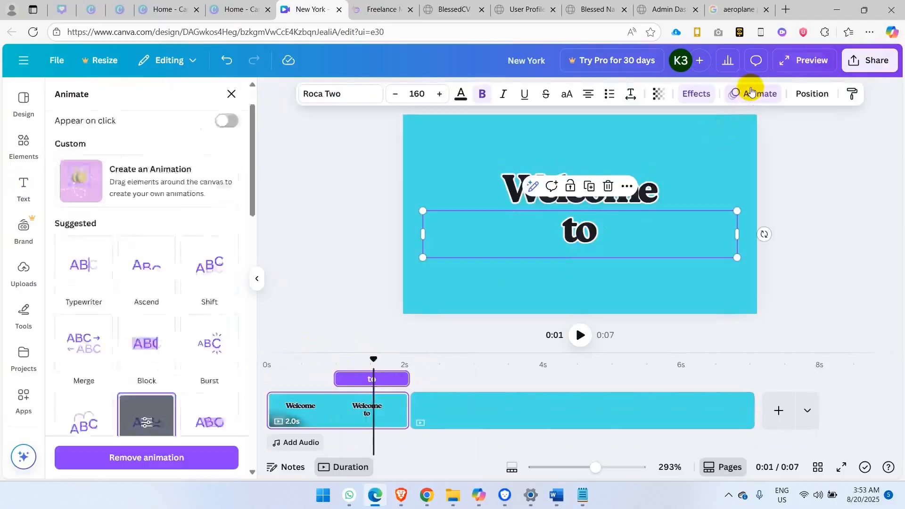
left_click(206, 198)
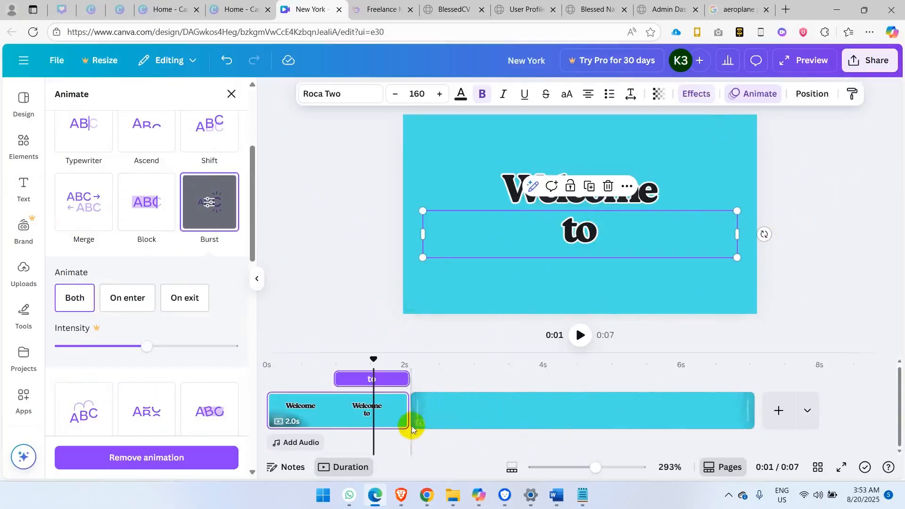
- Add a Match & Move transition between the first and second pages
mouse_move(410, 429)
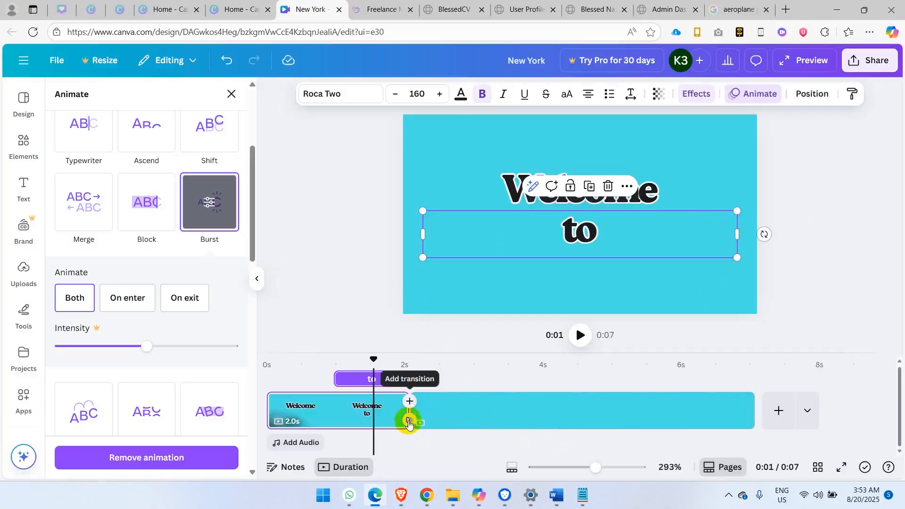
left_click(410, 423)
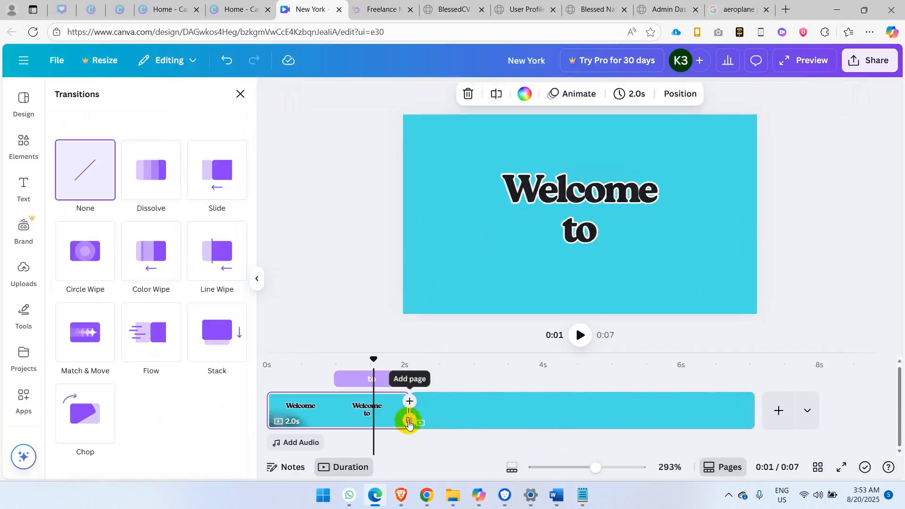
left_click(78, 345)
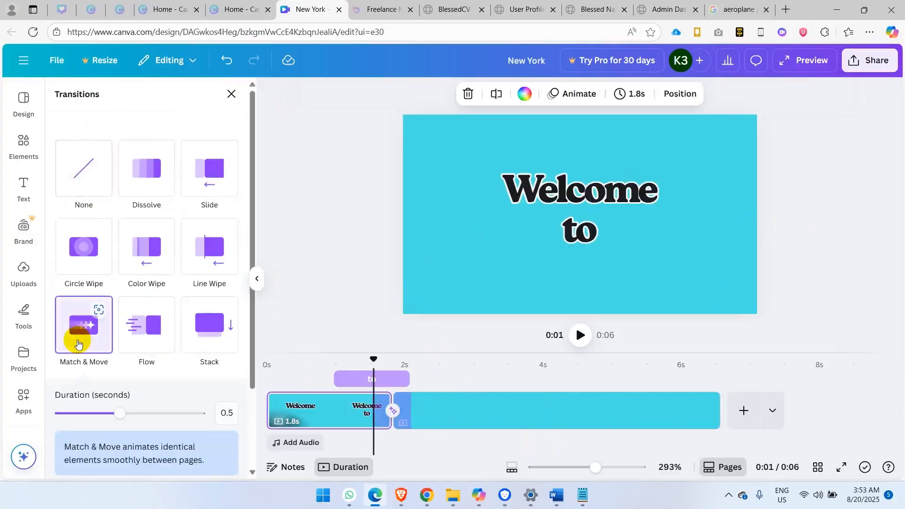
- Move the grouped turquoise shapes on the second page off the canvas's right side to reveal the New York street image
left_click(447, 415)
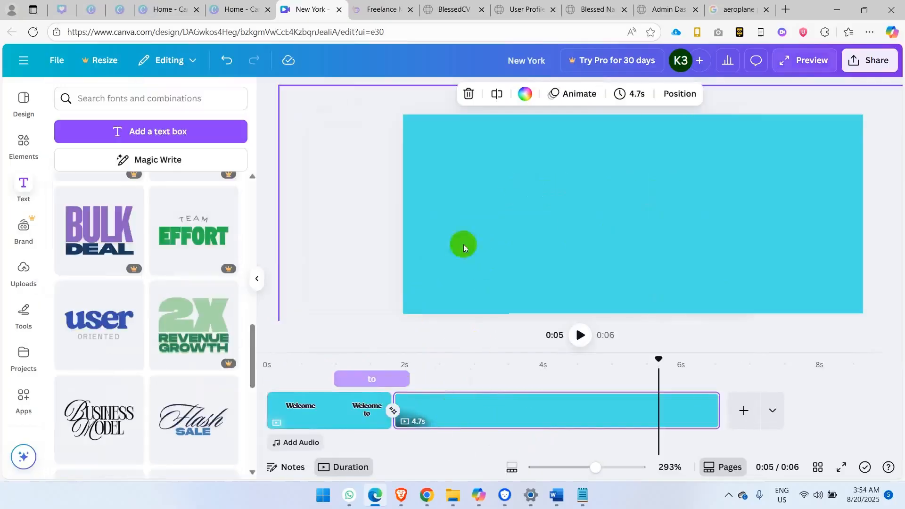
left_click(433, 216)
left_click_drag(432, 216, 771, 241)
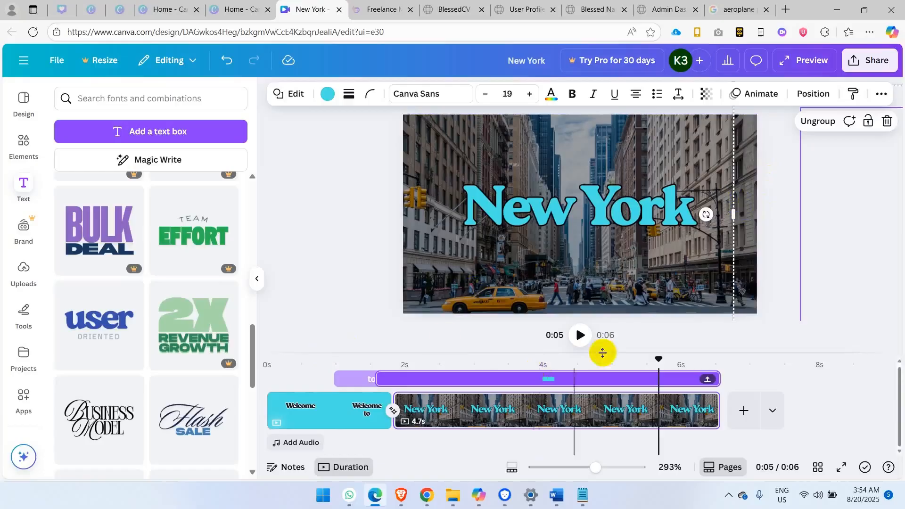
- Play the video from the start to check the airplane transition between the two pages
left_click(659, 360)
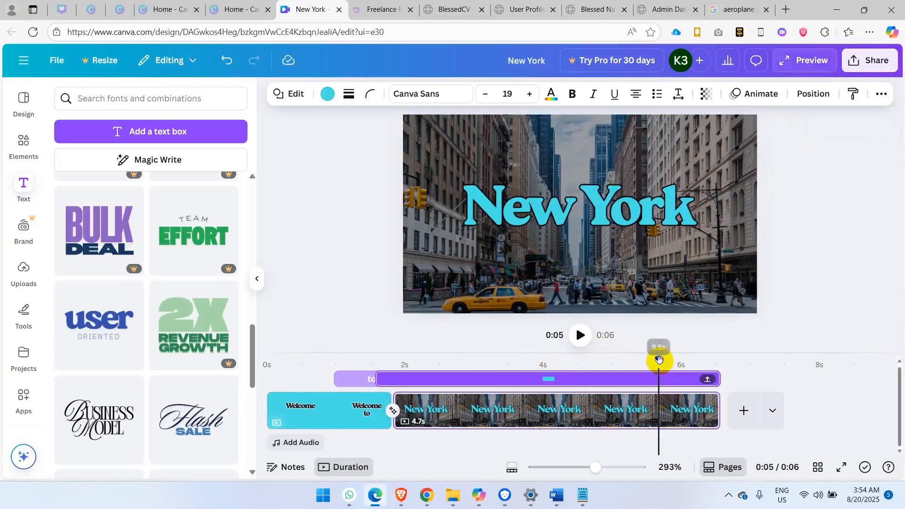
left_click(282, 361)
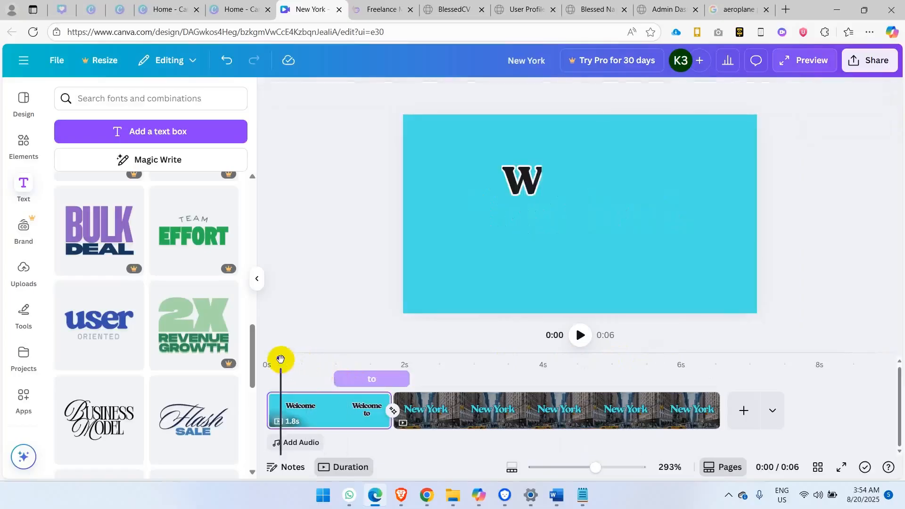
left_click_drag(282, 360, 243, 360)
key("space")
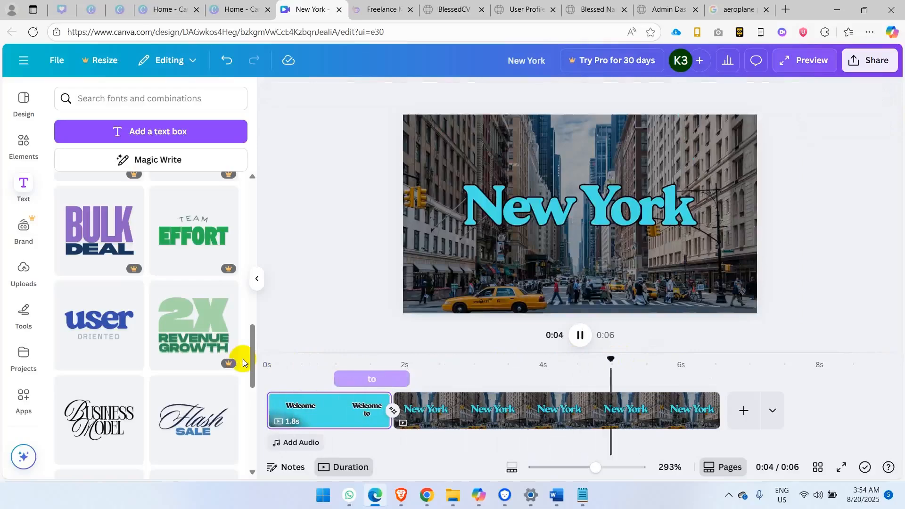
key("space")
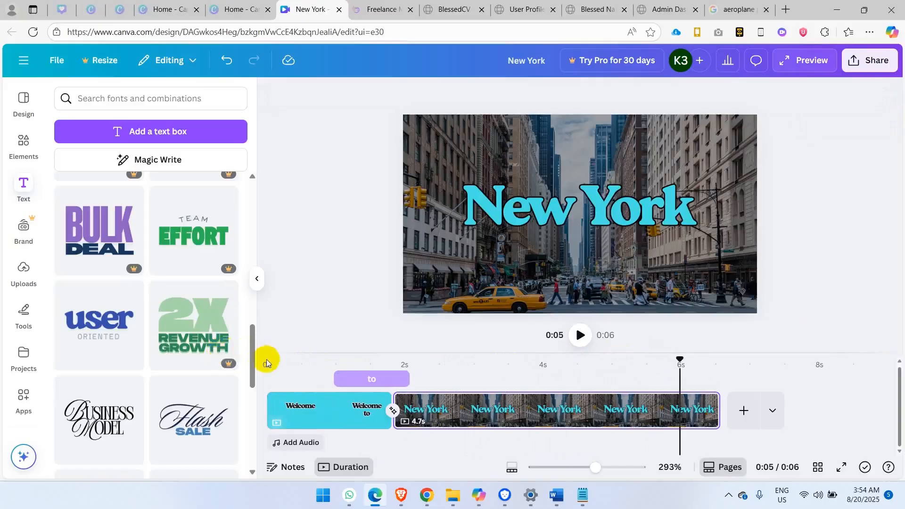
- Lengthen the Match & Move transition between the two pages to about 1.03 seconds and play the video from the start
left_click(279, 361)
left_click(392, 411)
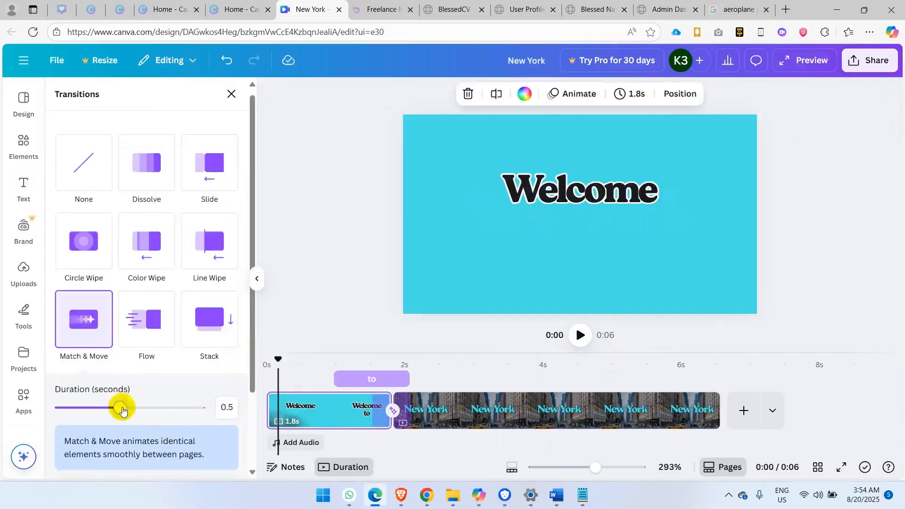
left_click_drag(120, 408, 227, 405)
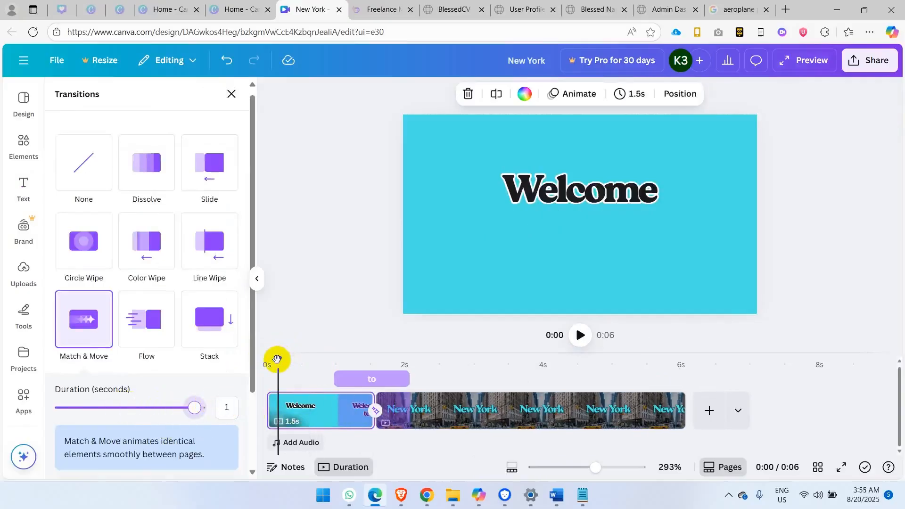
key("space")
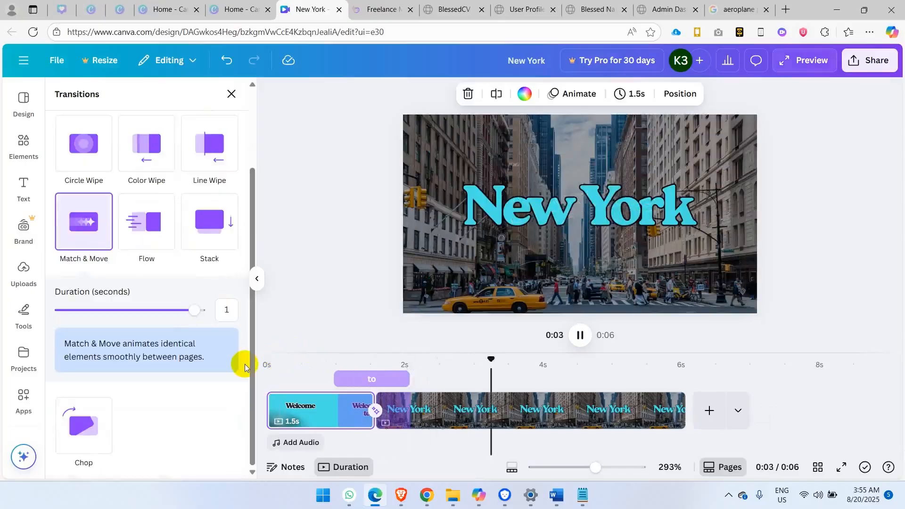
key("space")
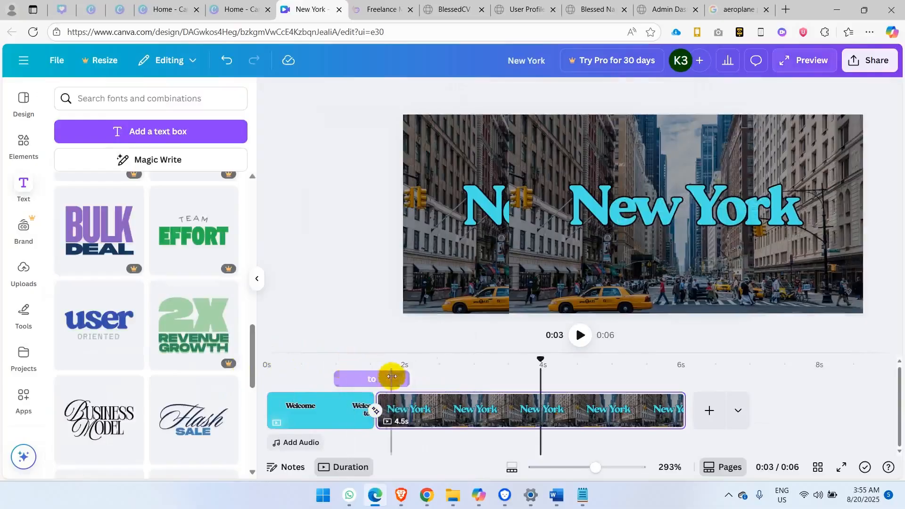
left_click(375, 411)
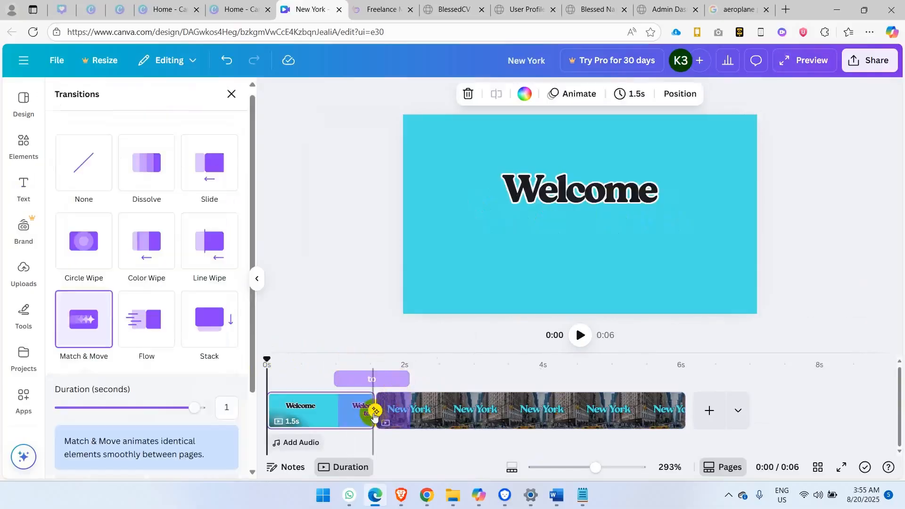
left_click_drag(188, 406, 267, 360)
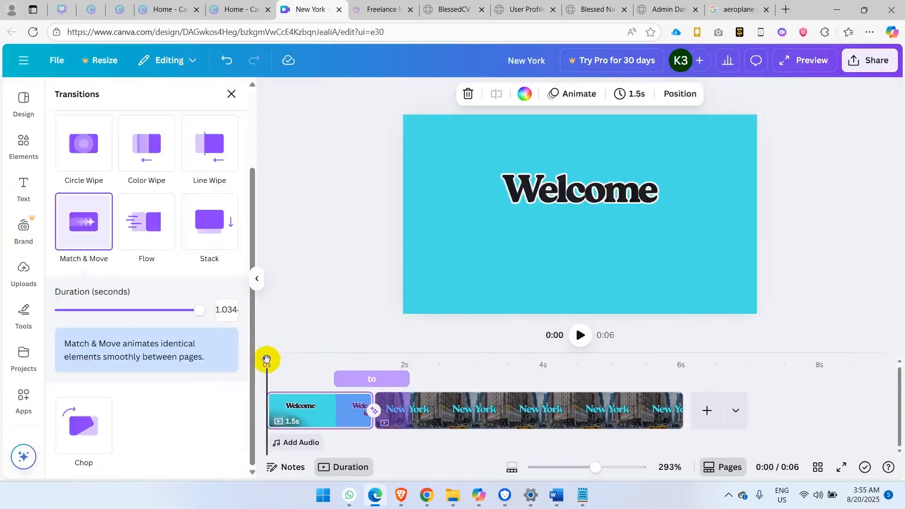
key("space")
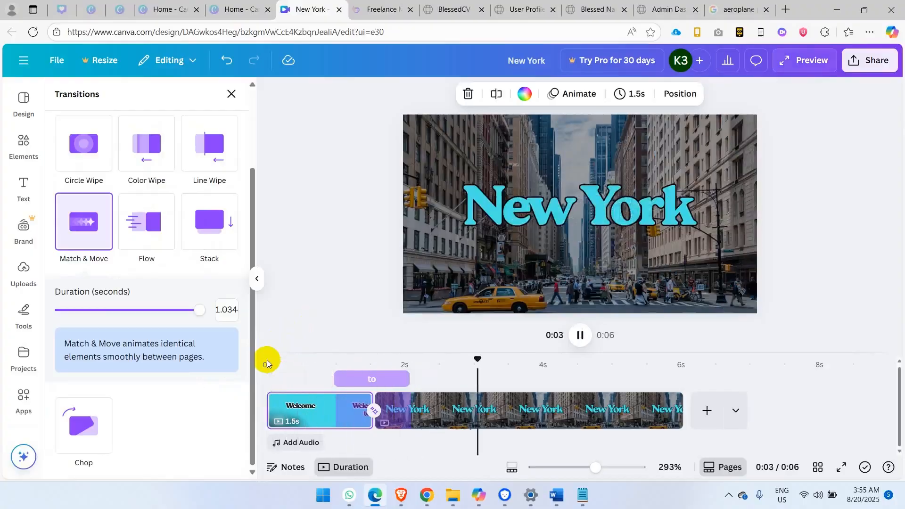
key("space")
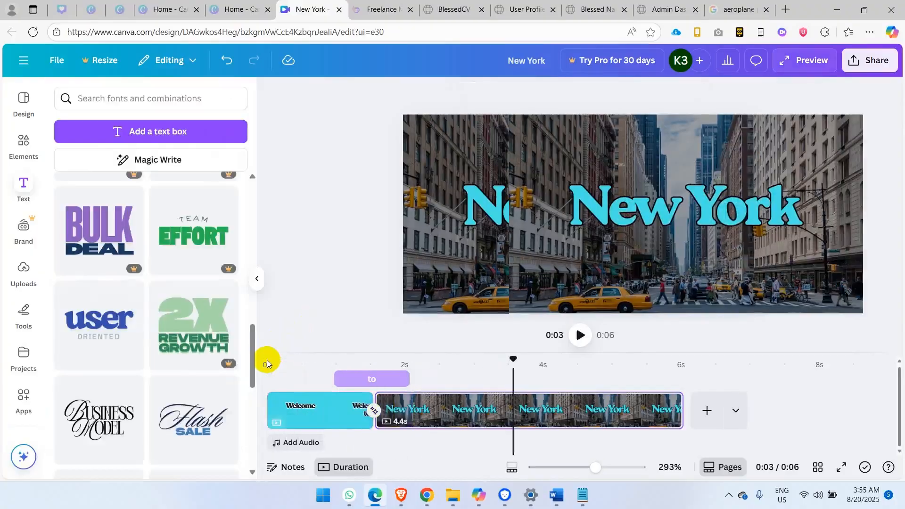
- Shift the "to" text's timing earlier so it ends with the first page, and play the video from the start
left_click(382, 380)
left_click_drag(383, 384, 264, 348)
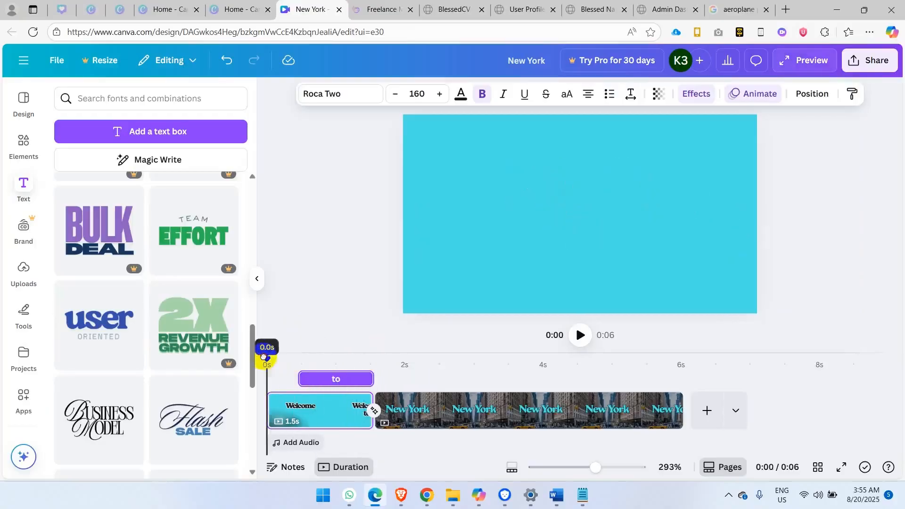
key("space")
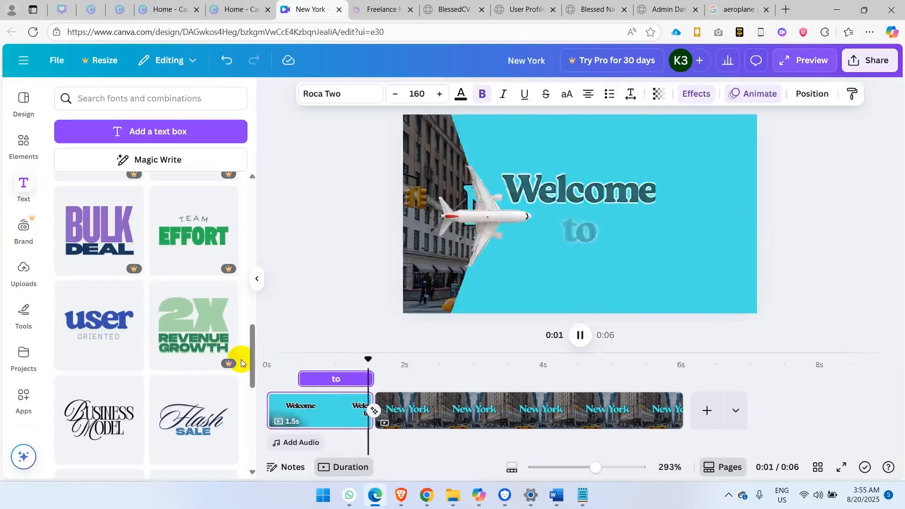
key("space")
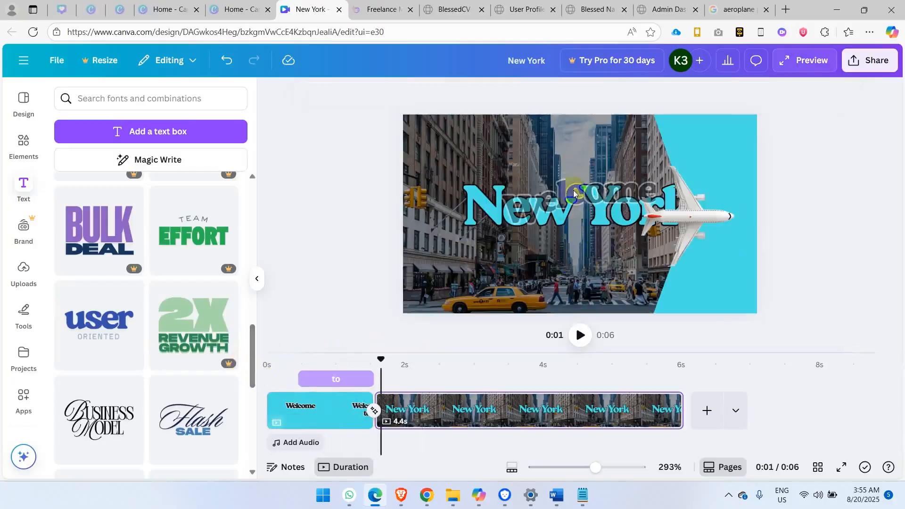
- Trim the "Welcome" text's timing so it ends with the first page
left_click(588, 184)
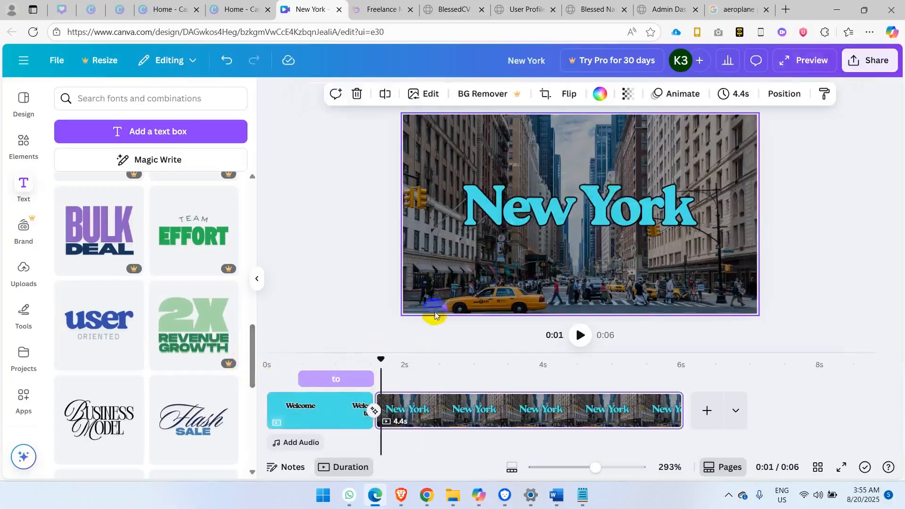
left_click(351, 412)
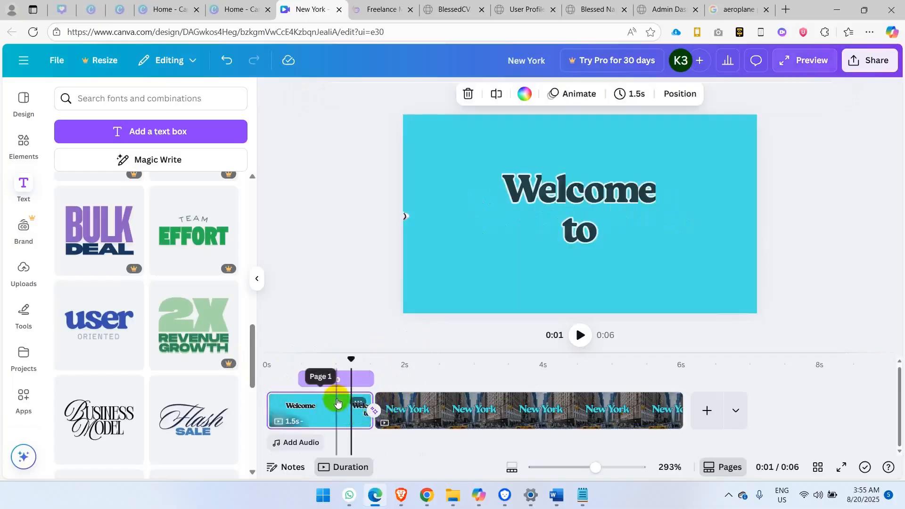
left_click(551, 179)
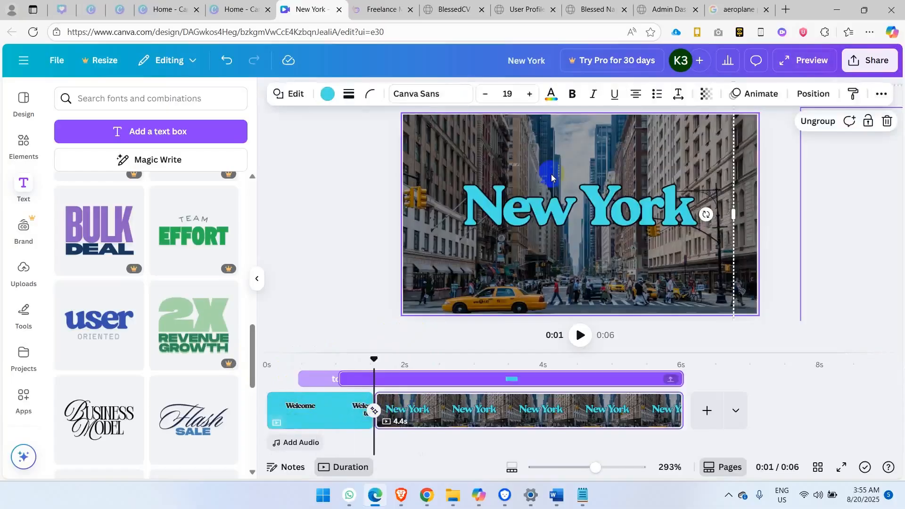
left_click(327, 358)
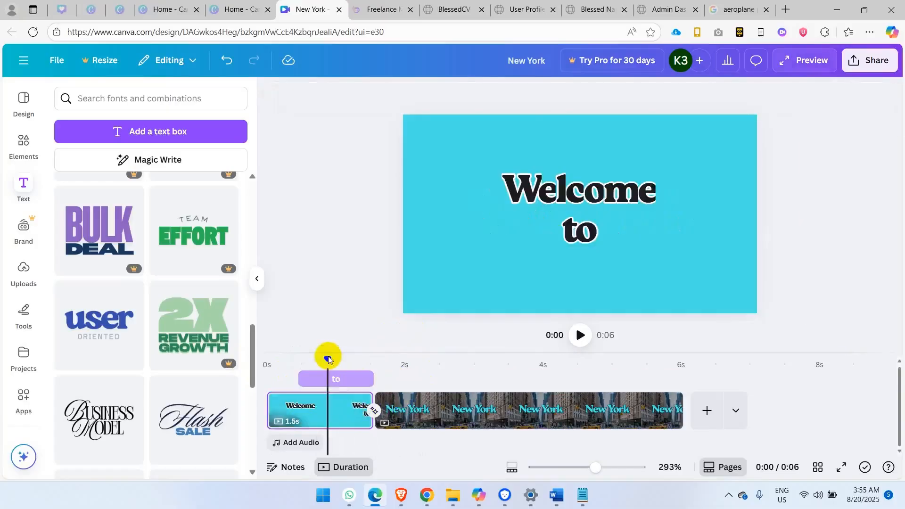
left_click(578, 185)
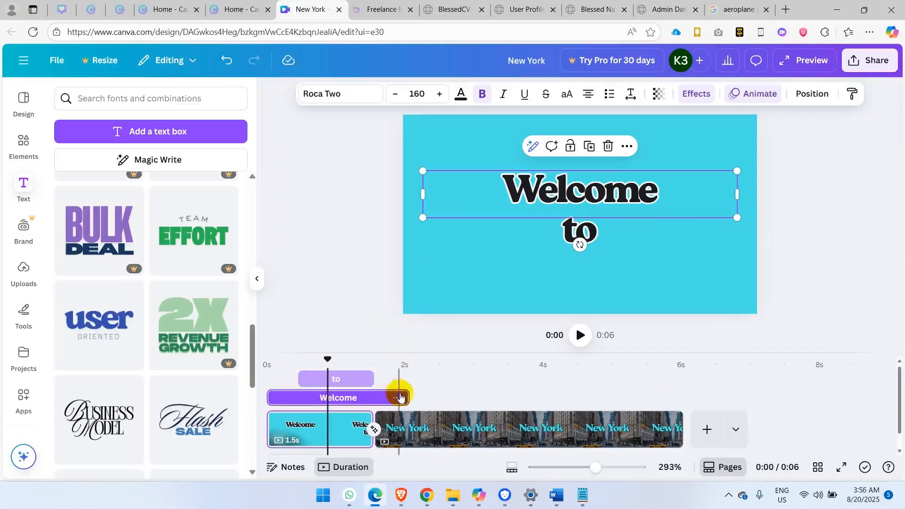
left_click_drag(403, 398, 370, 401)
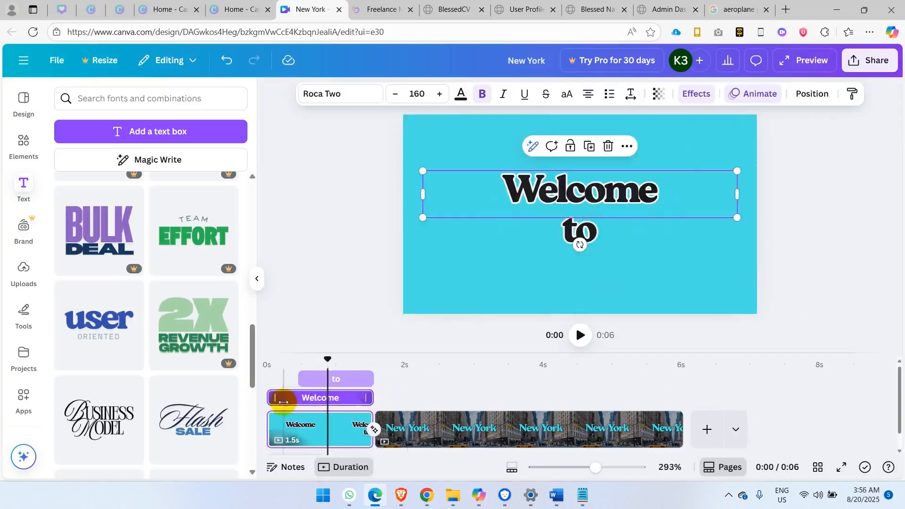
- Trim the "to" text's timing to start at about 0.8 seconds and play the video from the start
left_click_drag(305, 385, 251, 377)
key("space")
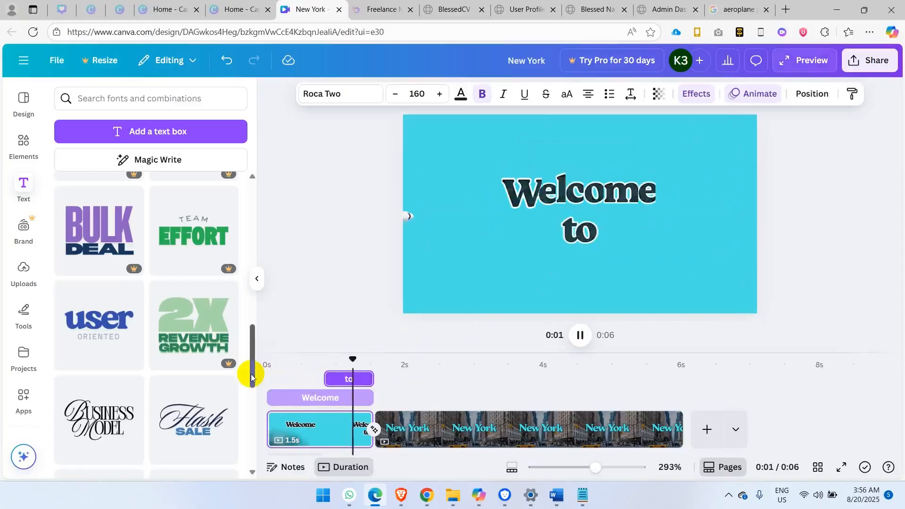
key("space")
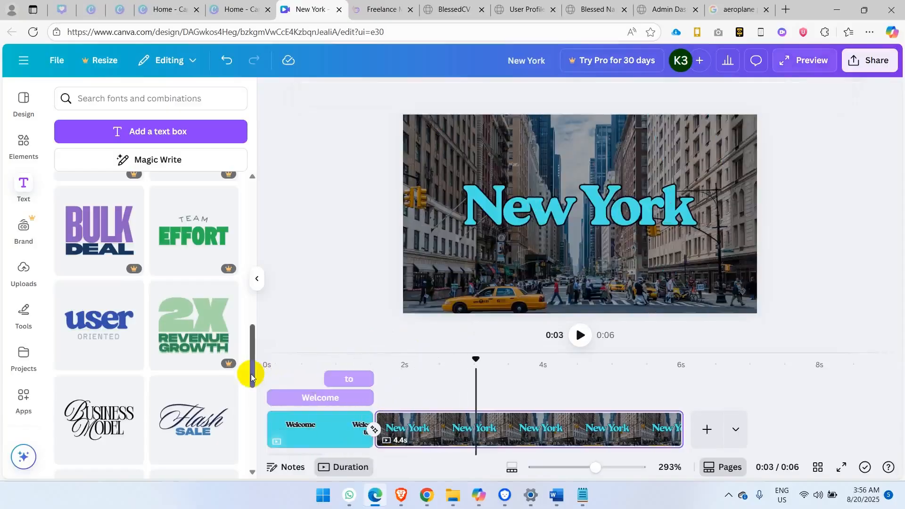
left_click(292, 365)
left_click_drag(293, 365, 206, 381)
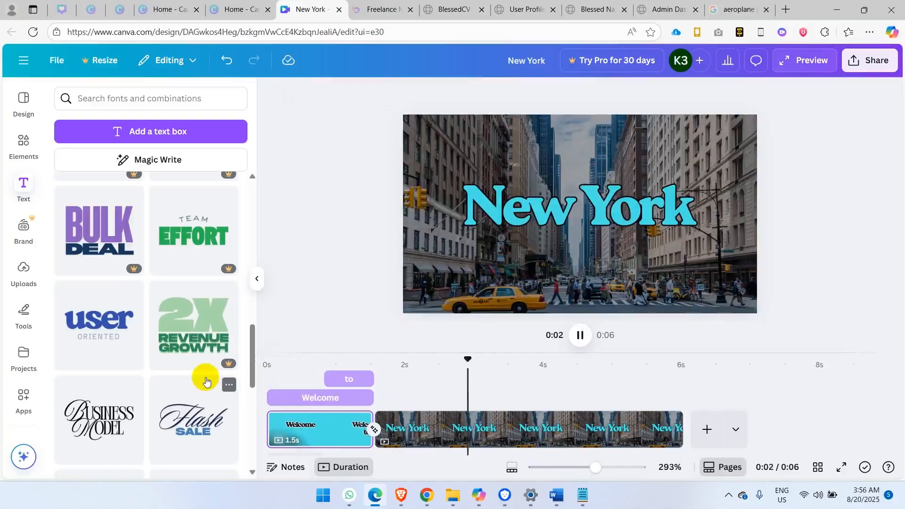
key("space")
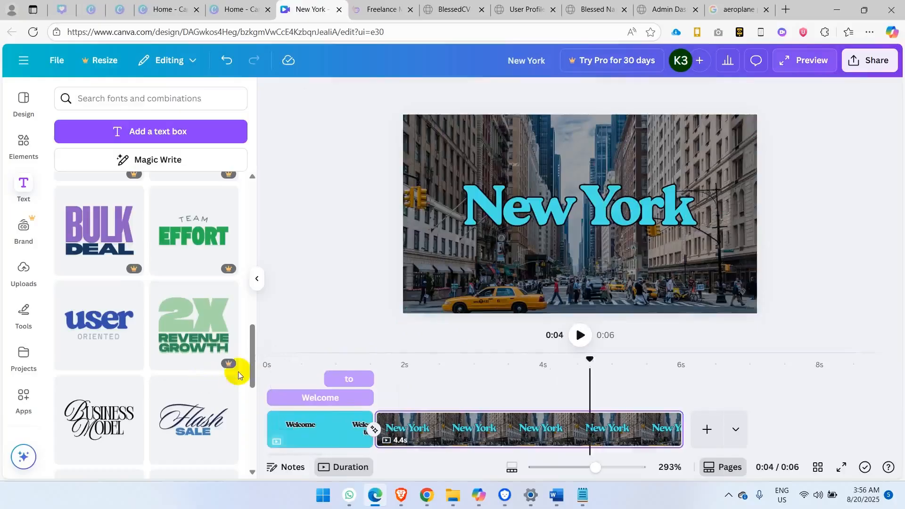
- Extend the first page to 2.0 seconds and lengthen the "Welcome" text's timing to the page's end
left_click(341, 432)
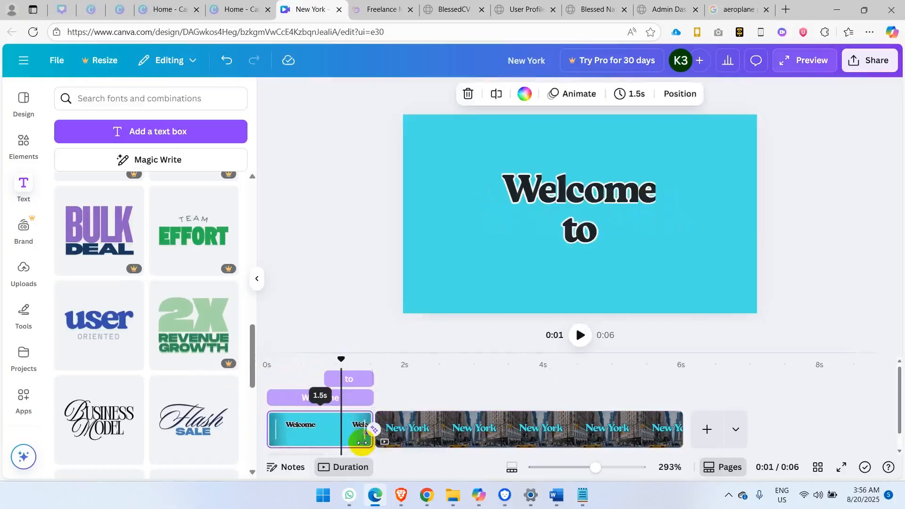
left_click_drag(361, 442, 397, 442)
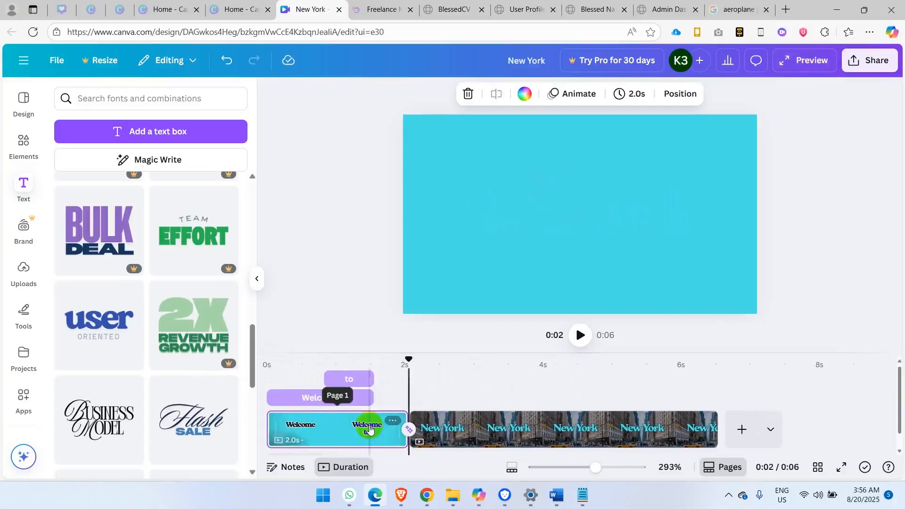
left_click(360, 399)
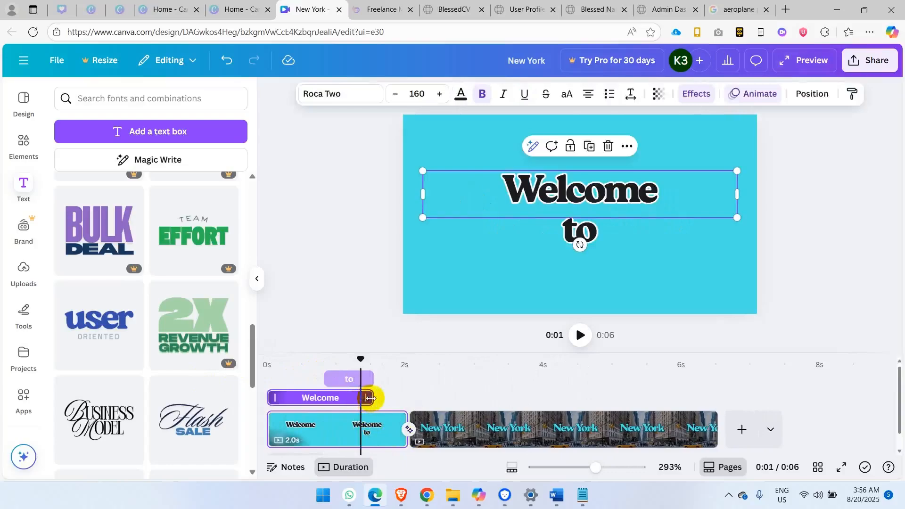
left_click_drag(371, 398, 406, 379)
- Retime the "to" text to run from about 0.9 seconds to the first page's end, and play the video from the start
left_click(367, 383)
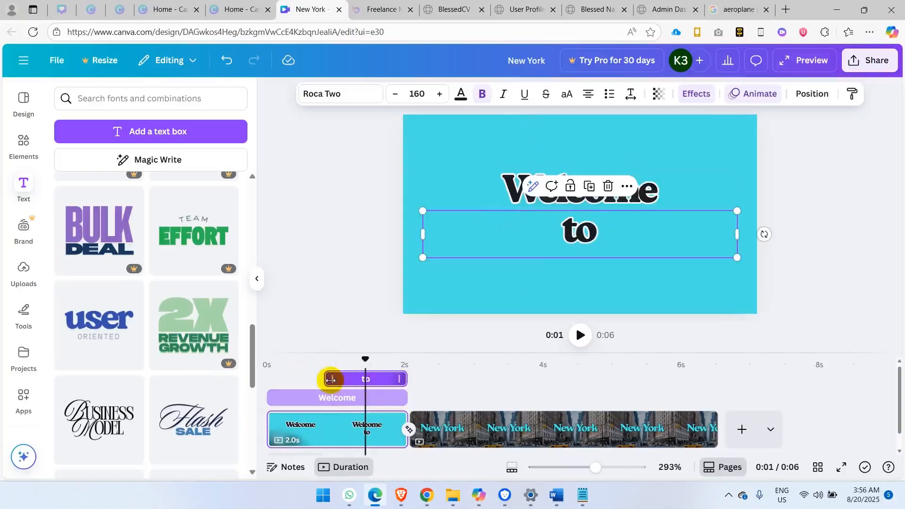
left_click_drag(330, 380, 337, 379)
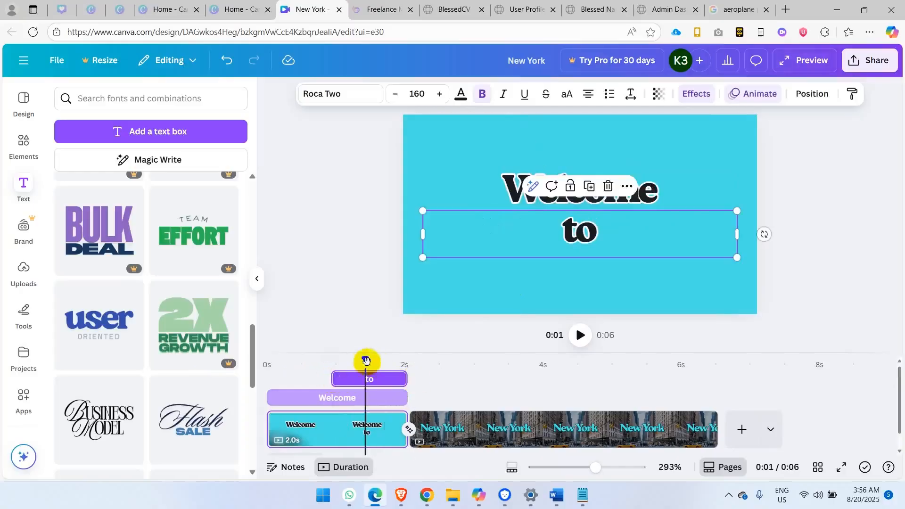
key("space")
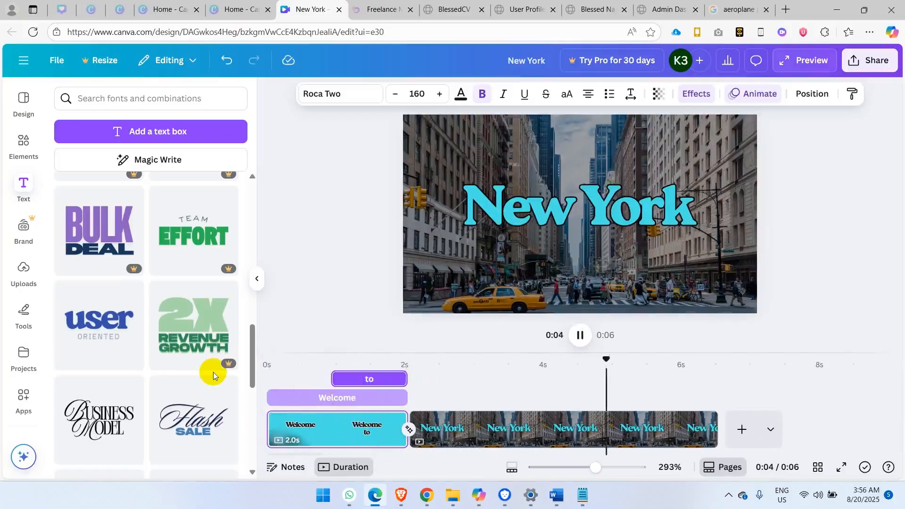
key("space")
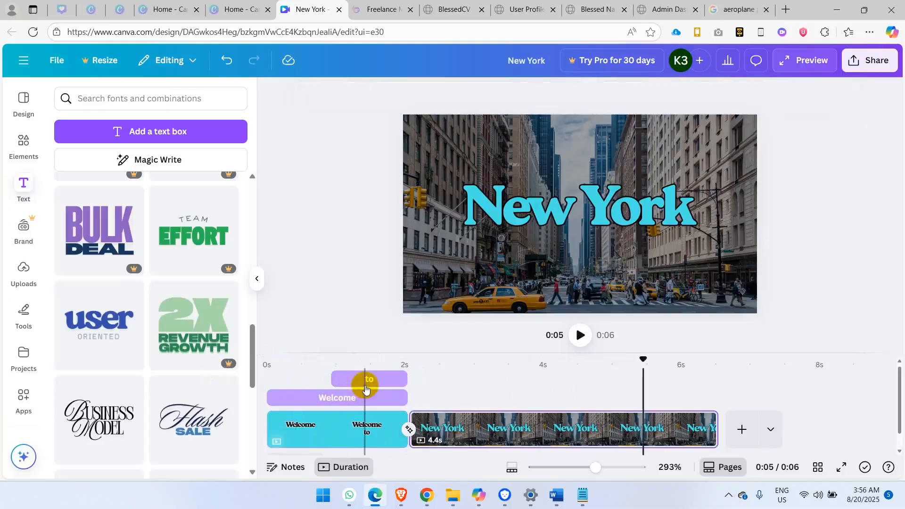
- Move the airplane and turquoise shapes group on the second page left so the airplane sits over the canvas's right part
left_click(512, 426)
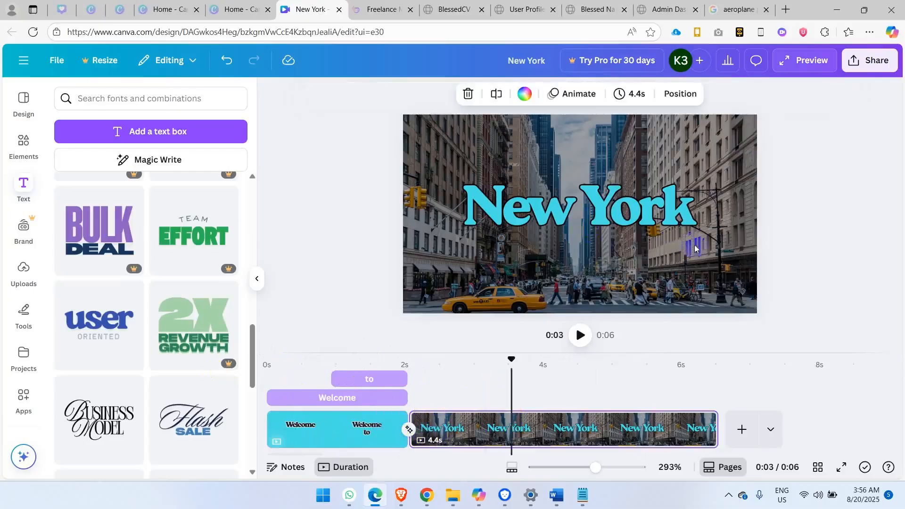
left_click(745, 219)
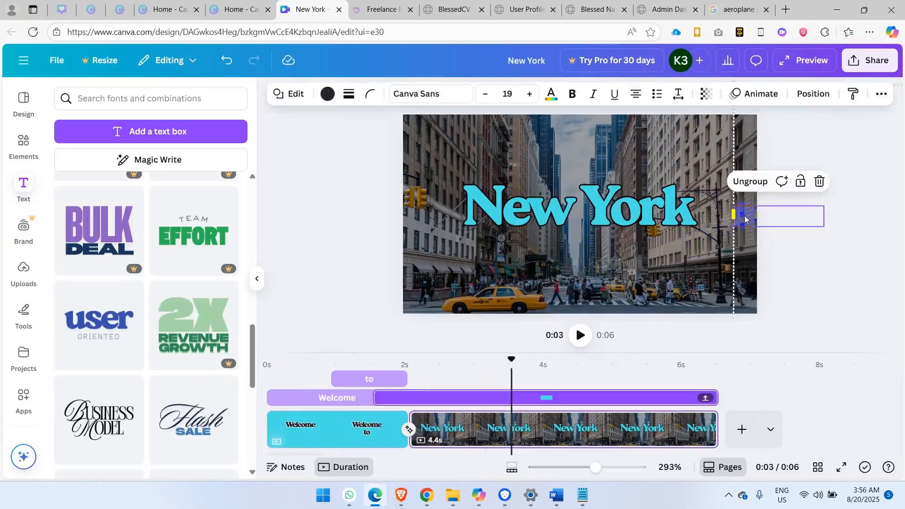
left_click_drag(748, 244, 646, 243)
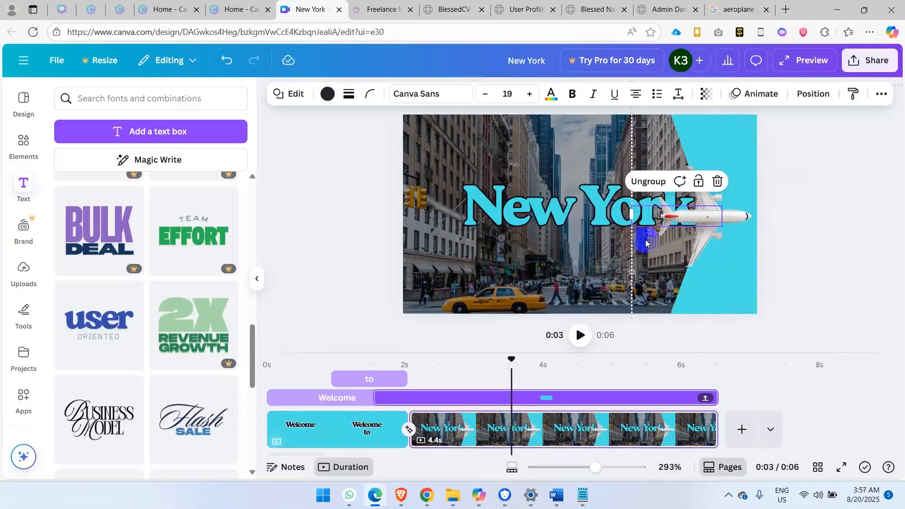
- Play the video from near its start to check the airplane's flight across the second page
left_click(296, 368)
key("space")
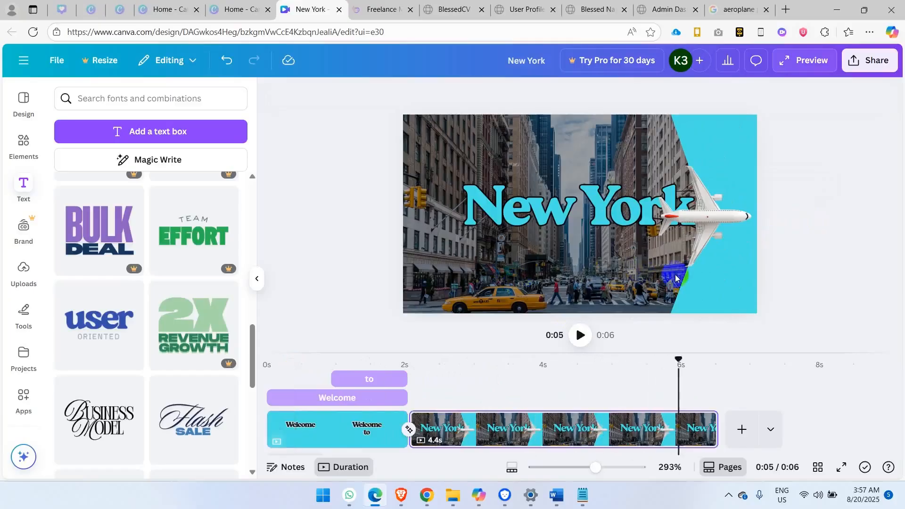
- Try to move the second page's airplane and turquoise shapes group right, completely off the canvas, and play the video from near the start
left_click(702, 267)
left_click(625, 217)
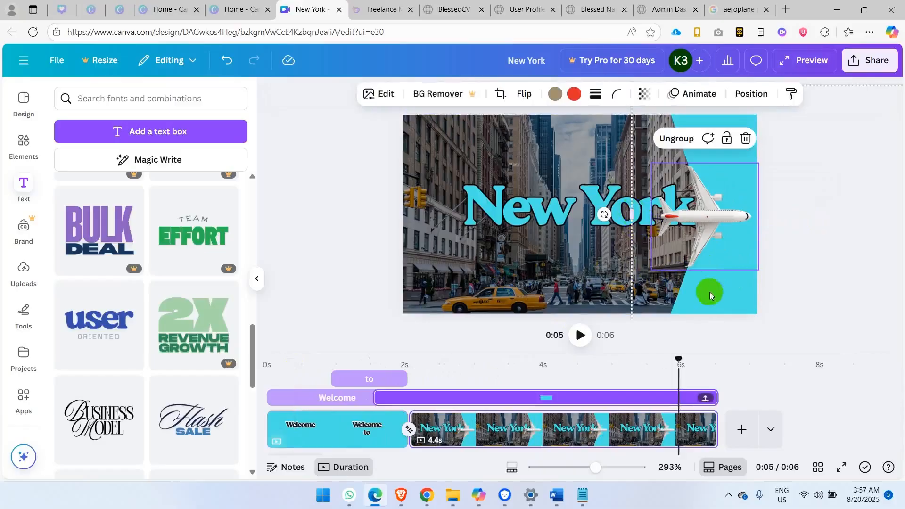
left_click_drag(649, 297, 777, 294)
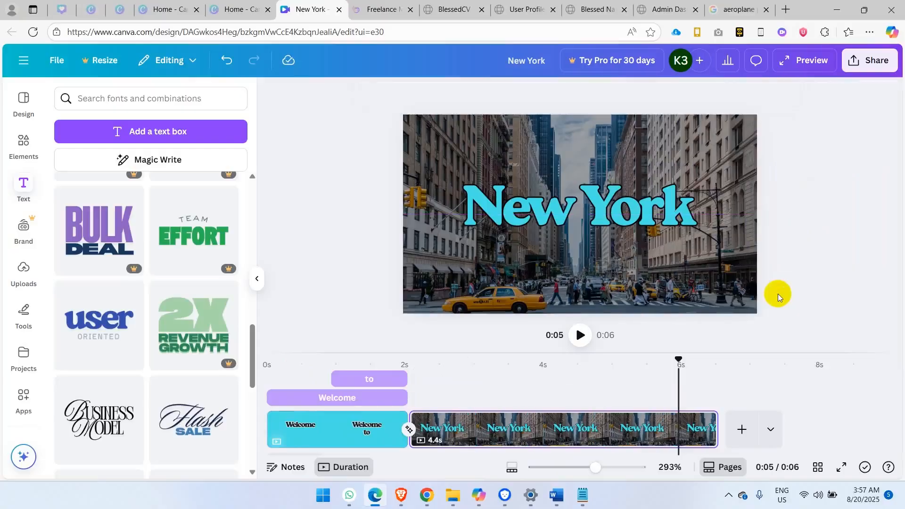
left_click(284, 363)
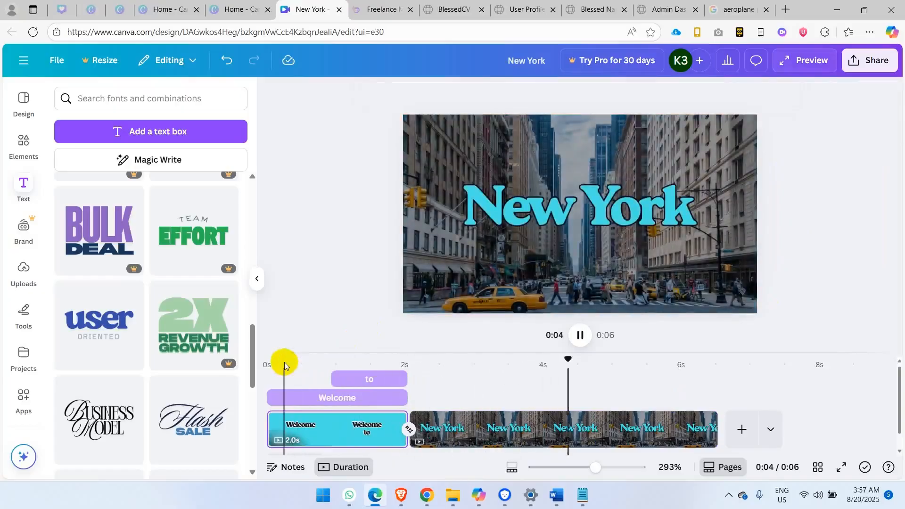
key("space")
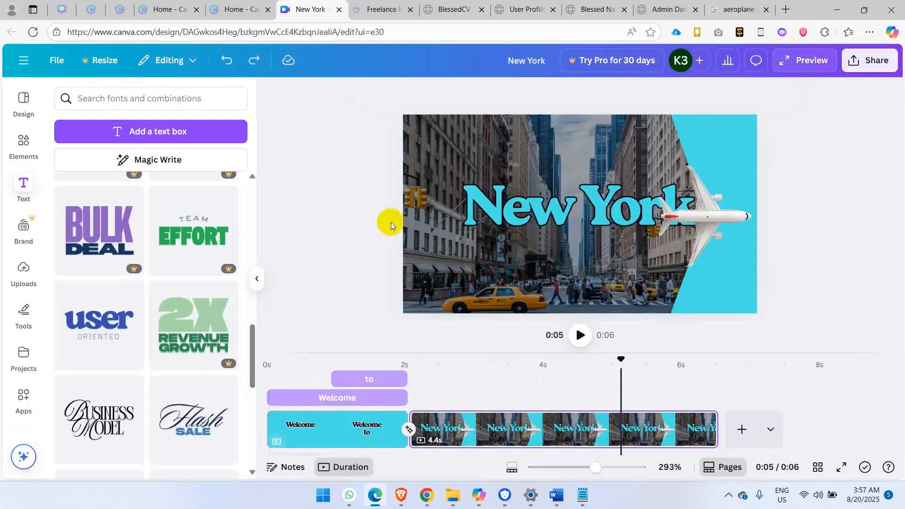
- Move the airplane and turquoise shapes group right until it lies just beyond the canvas edge, and preview the whole video from the start
left_click(693, 284)
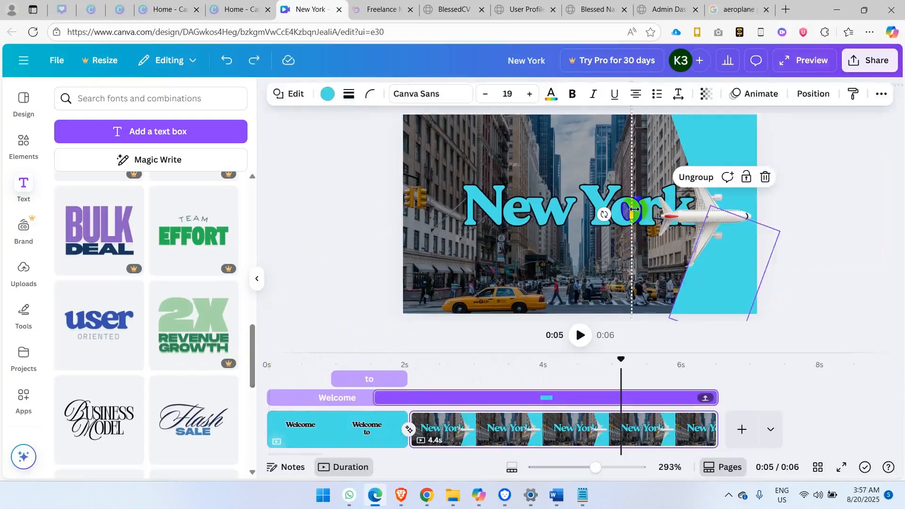
left_click_drag(672, 281, 760, 285)
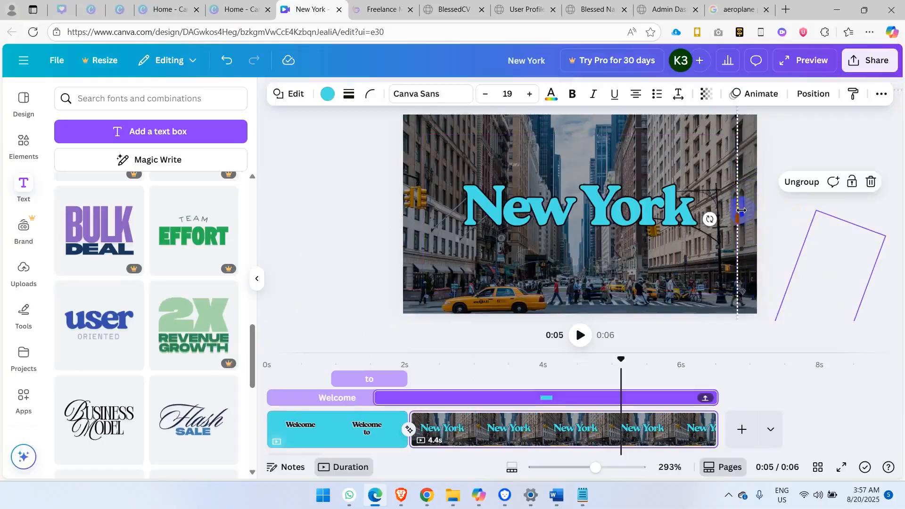
left_click(277, 359)
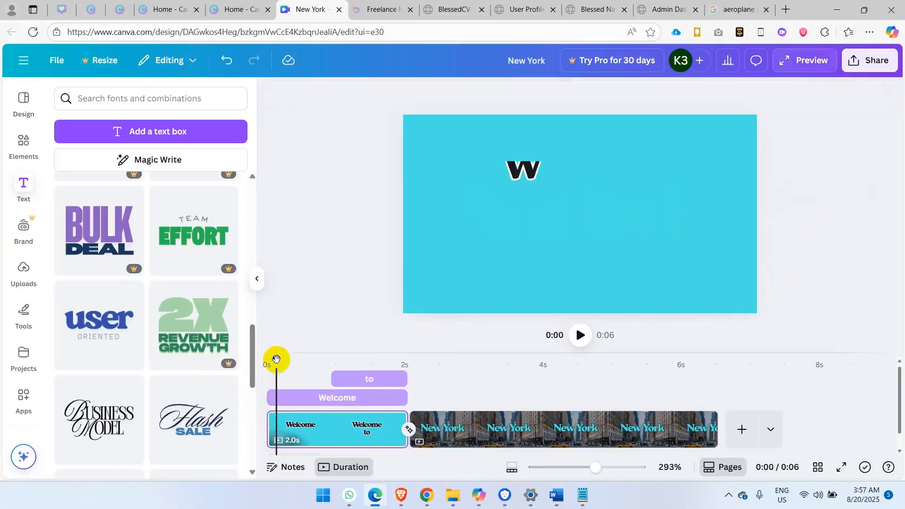
left_click(807, 73)
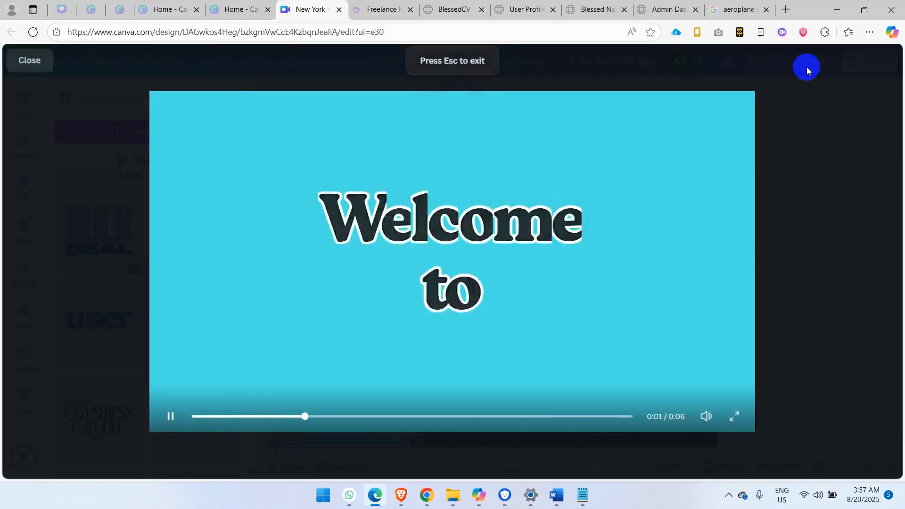